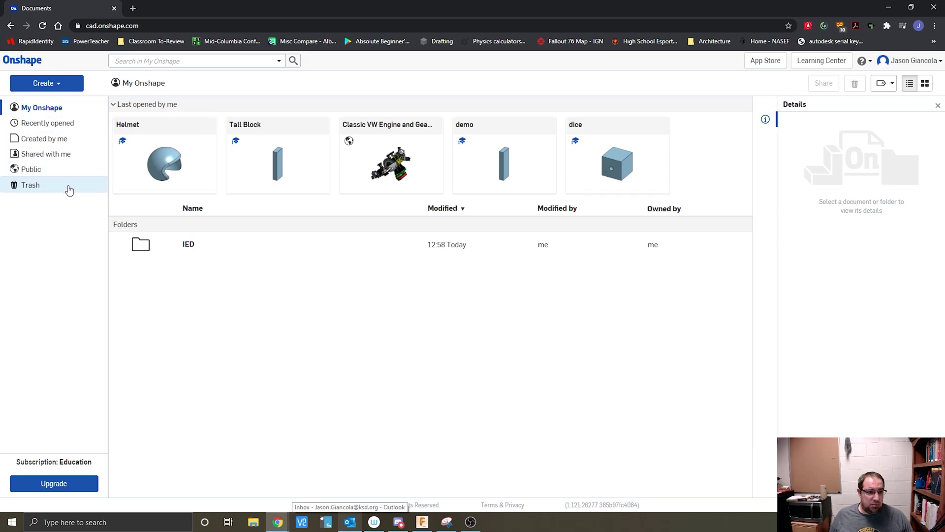
pyautogui.click(59, 84)
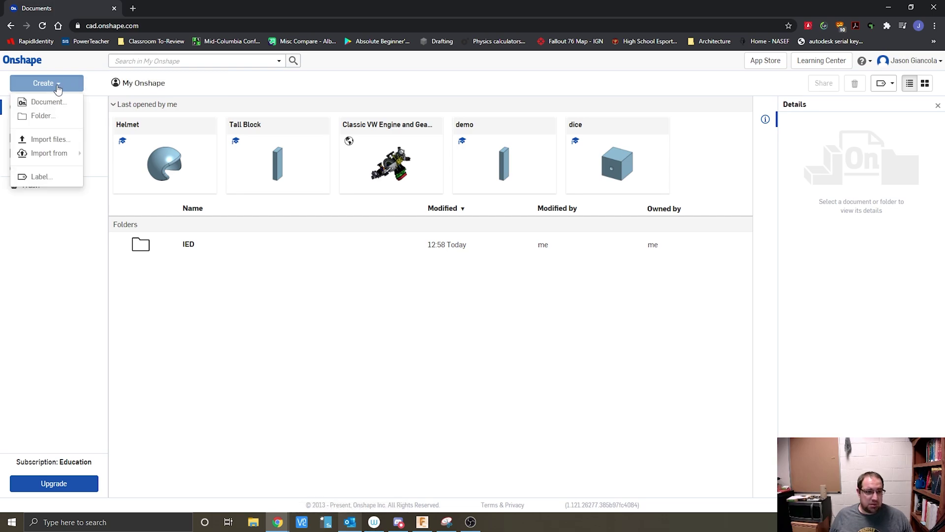
pyautogui.click(187, 328)
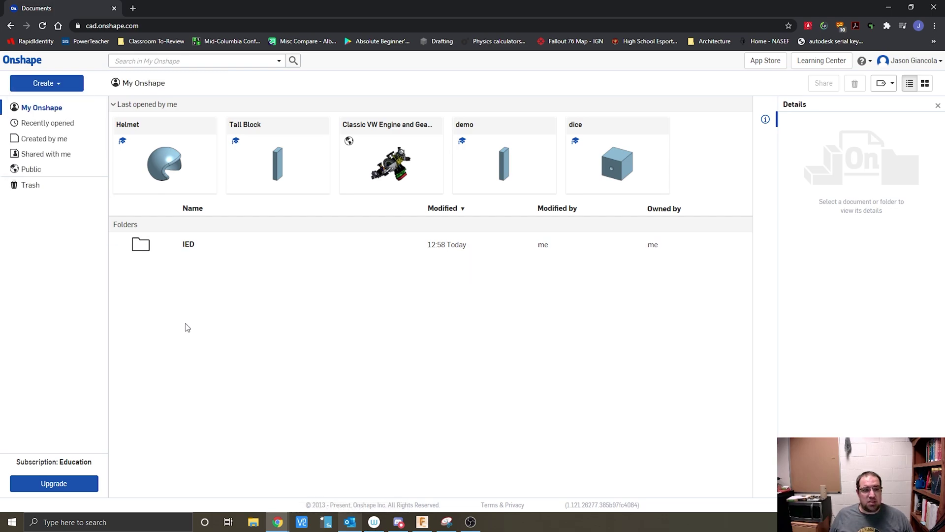
pyautogui.click(43, 85)
pyautogui.click(41, 115)
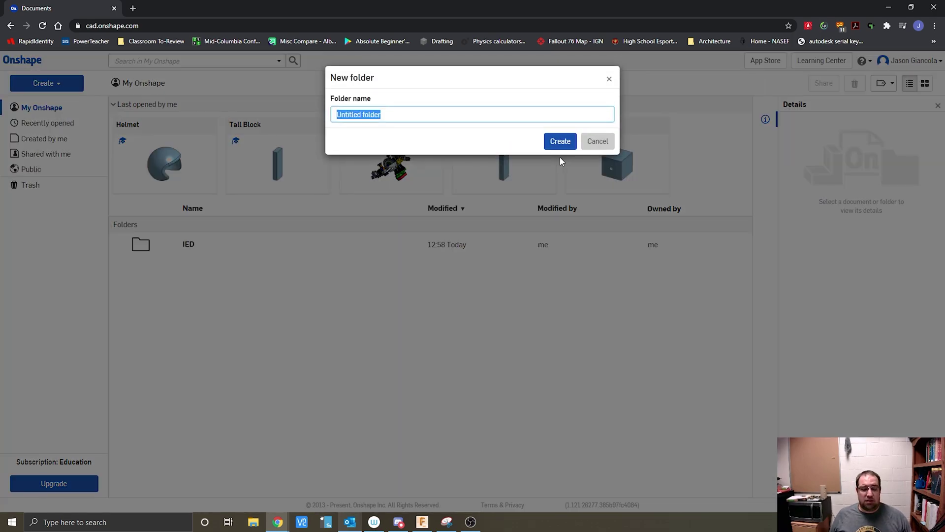
pyautogui.write('IED')
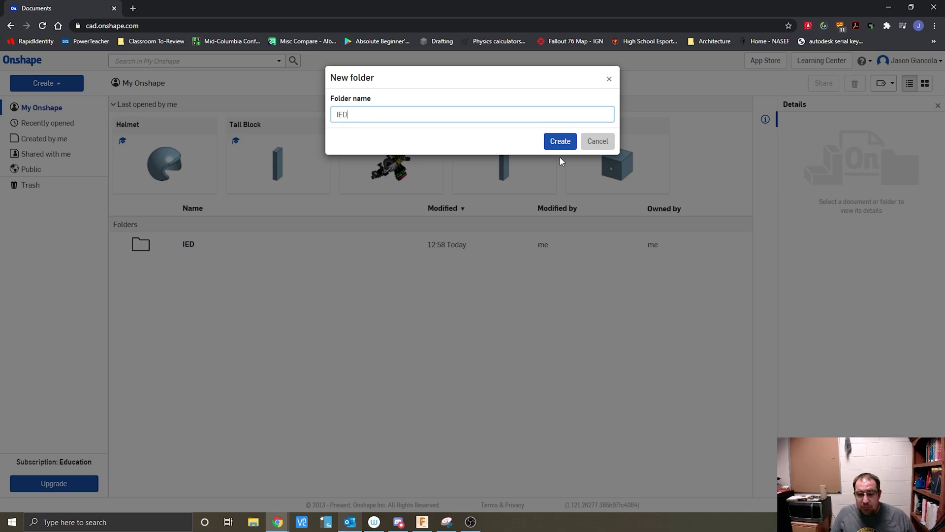
pyautogui.click(597, 142)
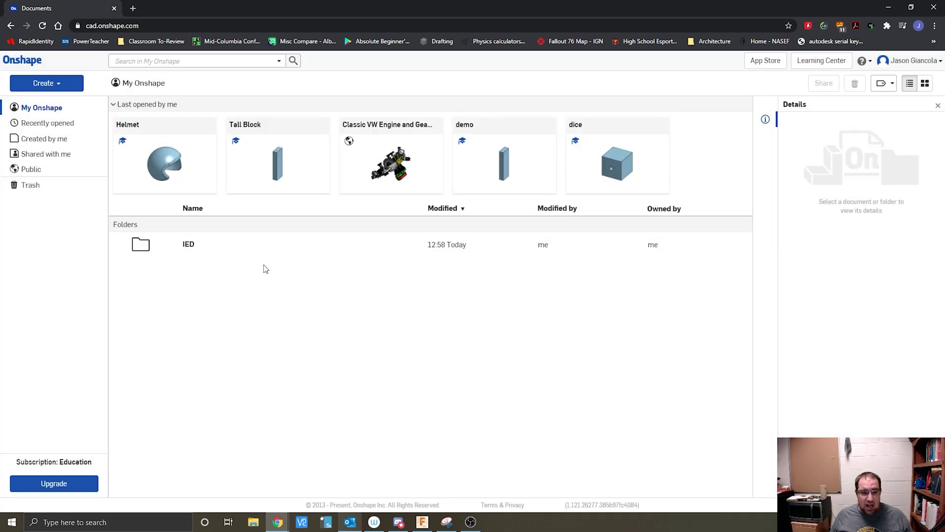
# Look through the IED folder and the Recently opened, Created by me, Shared with me, Public and Trash lists, returning to My Onshape.
pyautogui.doubleClick(188, 245)
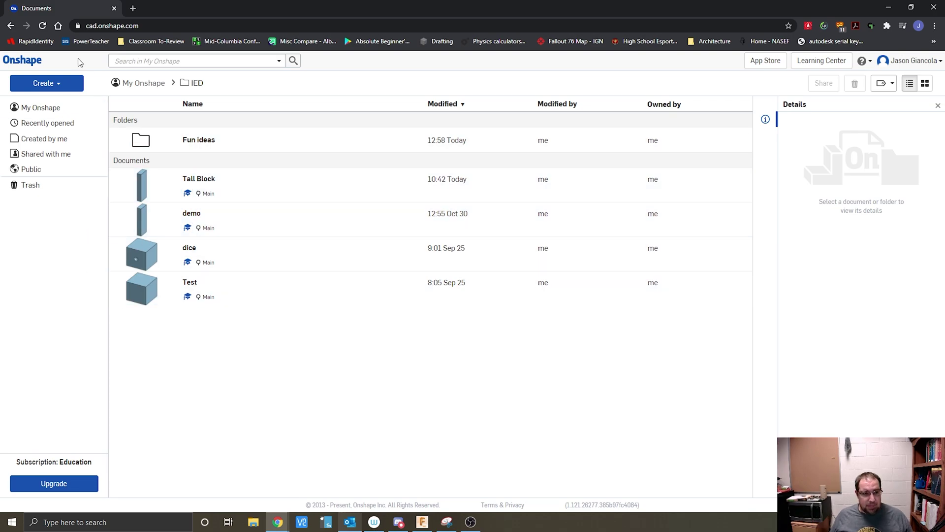
pyautogui.click(59, 123)
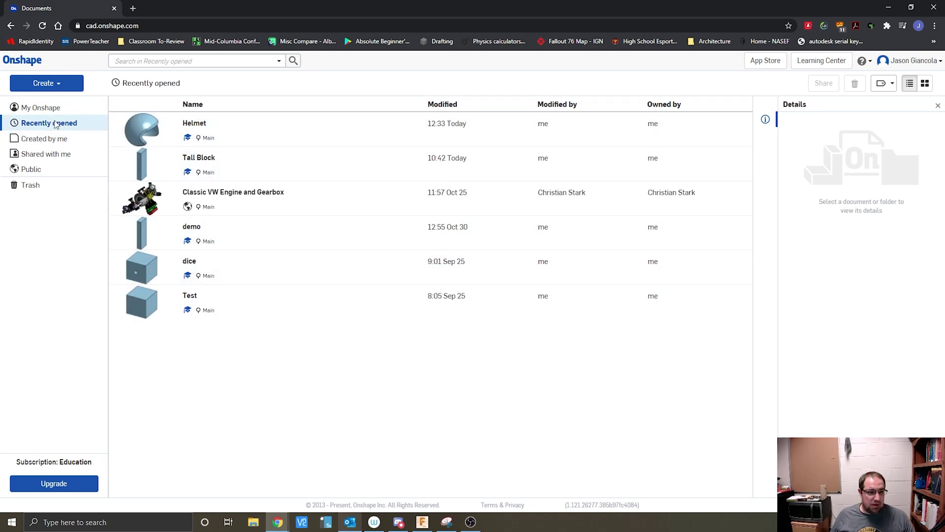
pyautogui.click(51, 141)
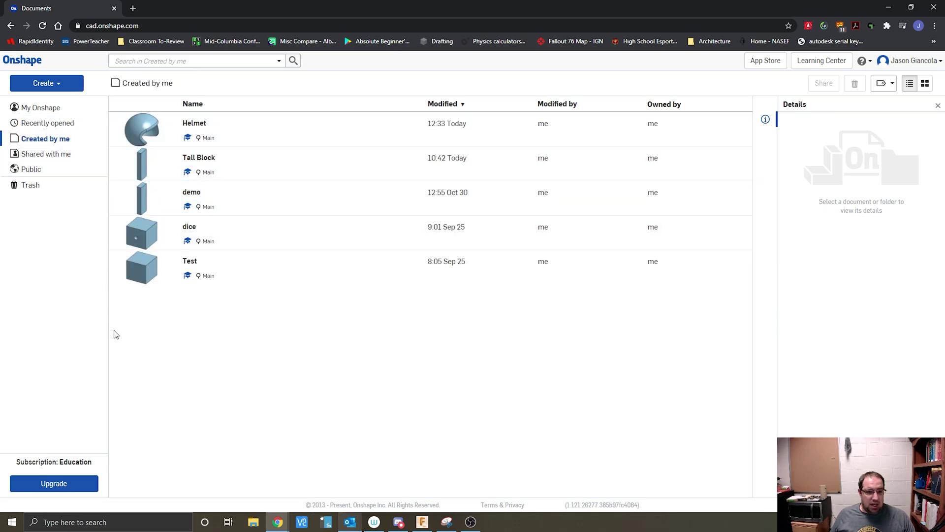
pyautogui.click(35, 154)
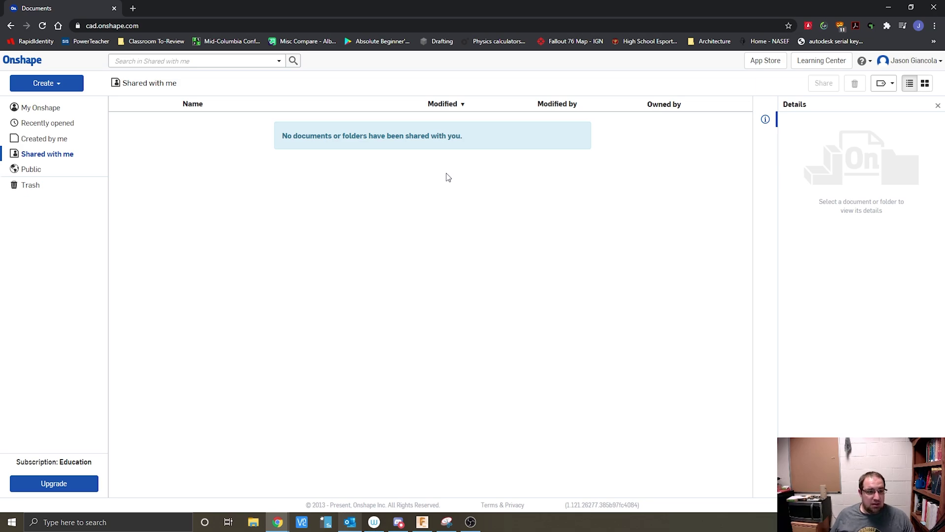
pyautogui.click(32, 171)
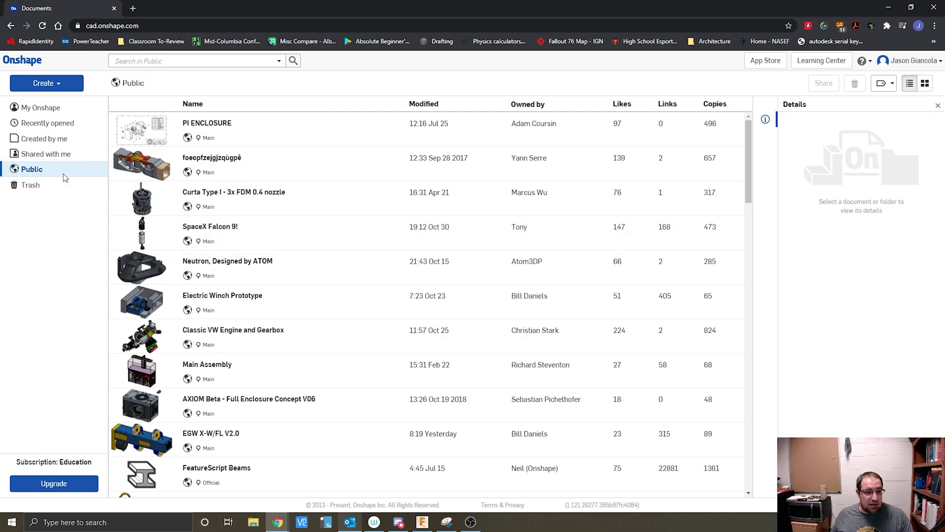
pyautogui.click(37, 186)
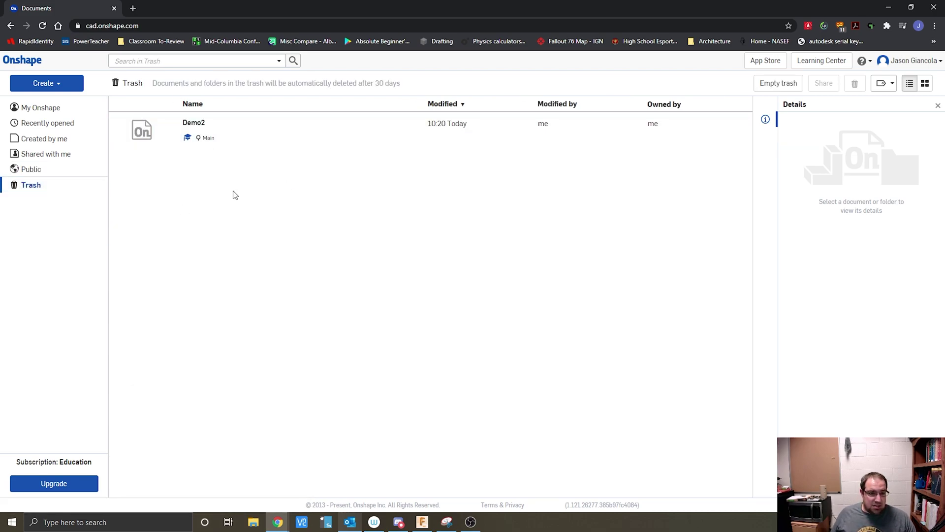
pyautogui.click(49, 111)
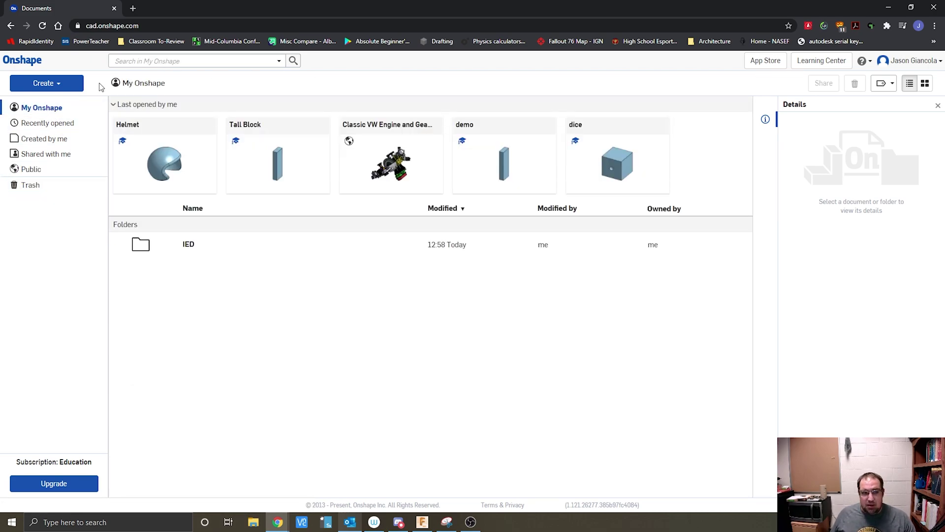
# Review the language, units and mouse-control settings in the account preferences and return to the documents page.
pyautogui.click(910, 62)
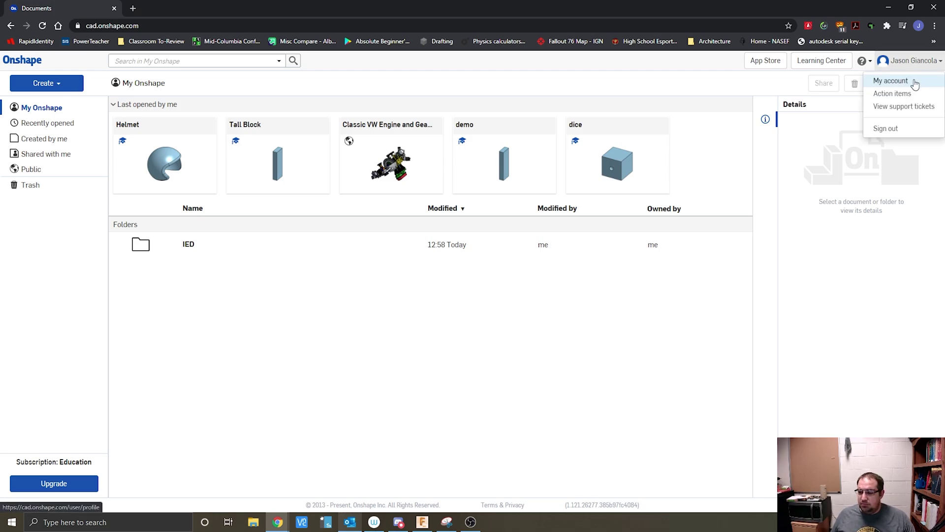
pyautogui.click(911, 82)
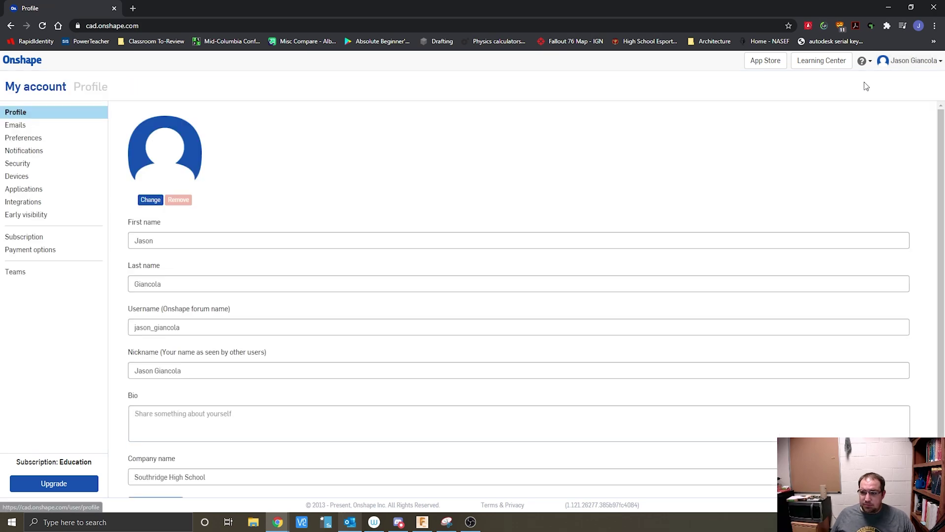
pyautogui.click(30, 139)
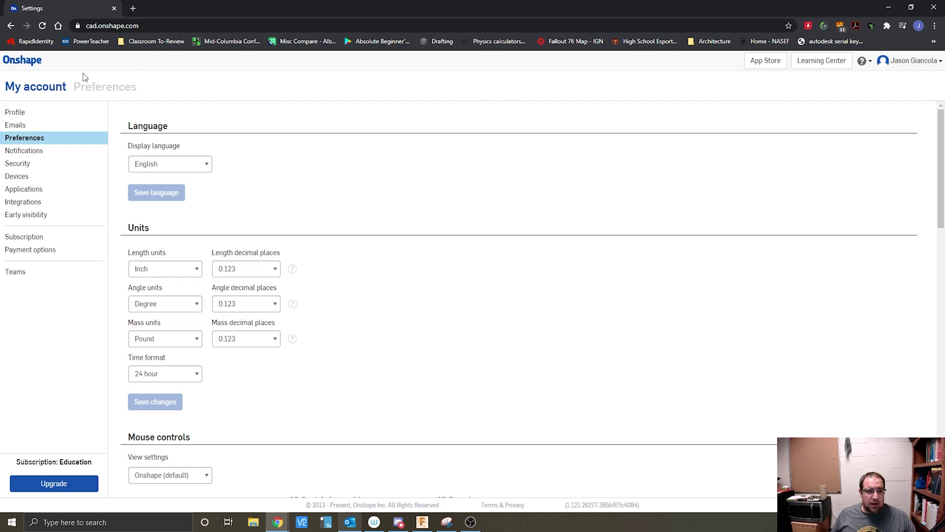
pyautogui.click(35, 62)
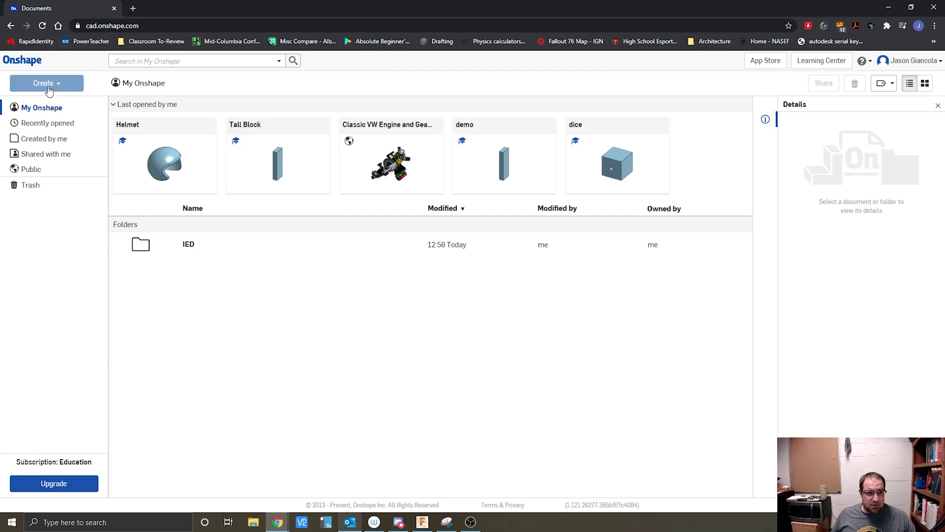
# Create a new document named "Small triangle".
pyautogui.click(49, 89)
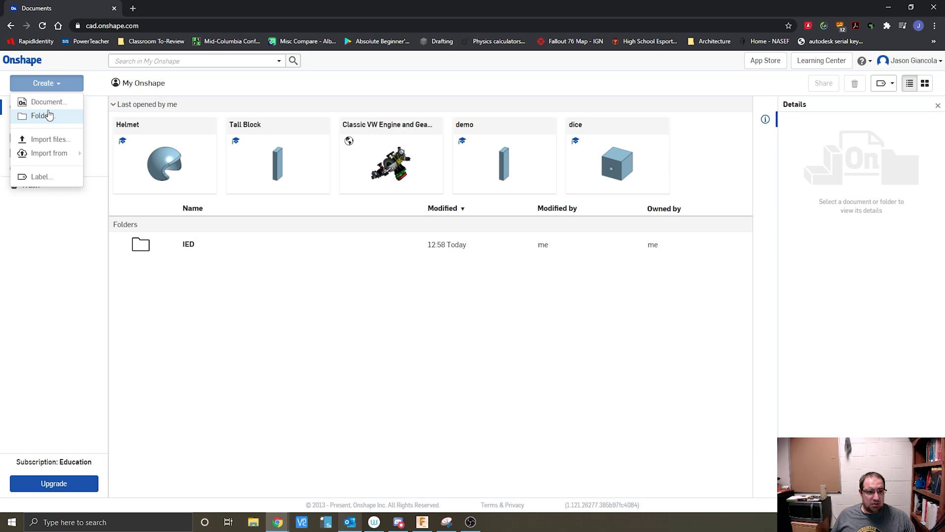
pyautogui.click(48, 102)
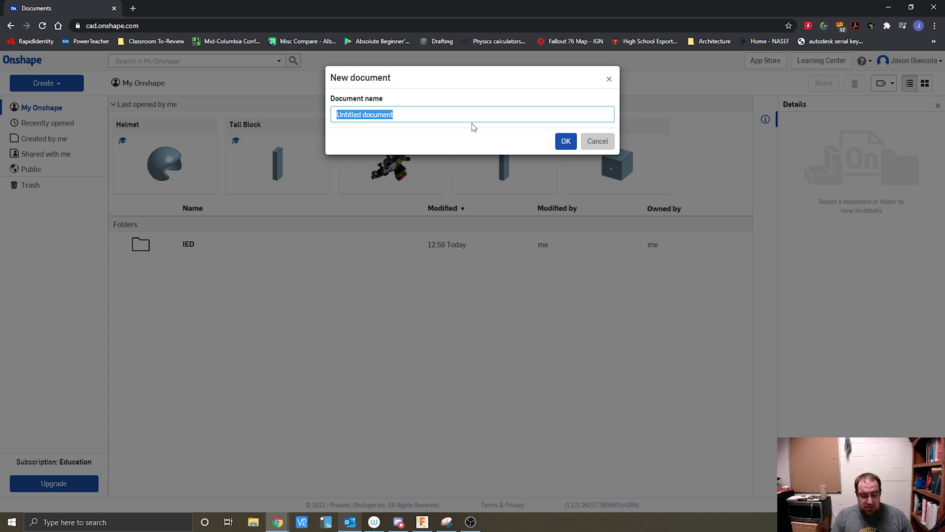
pyautogui.write('Small triangle')
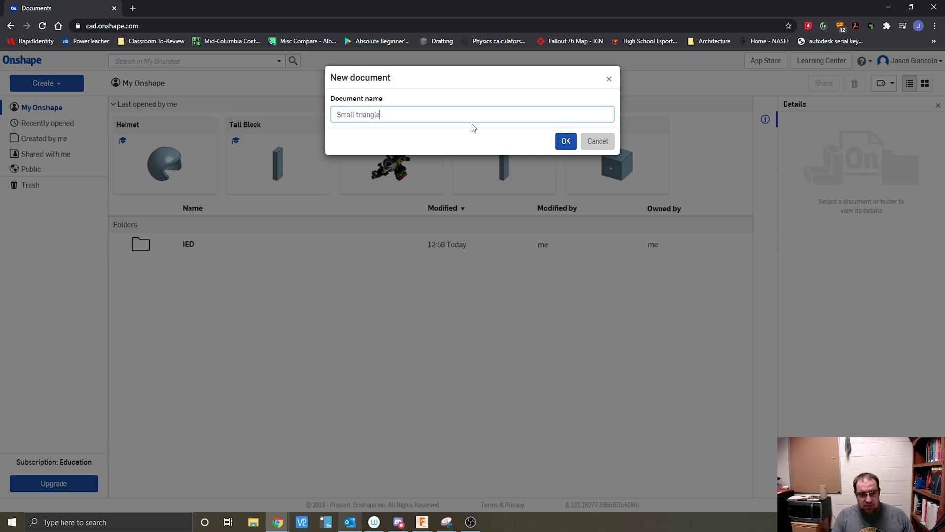
pyautogui.press('Return')
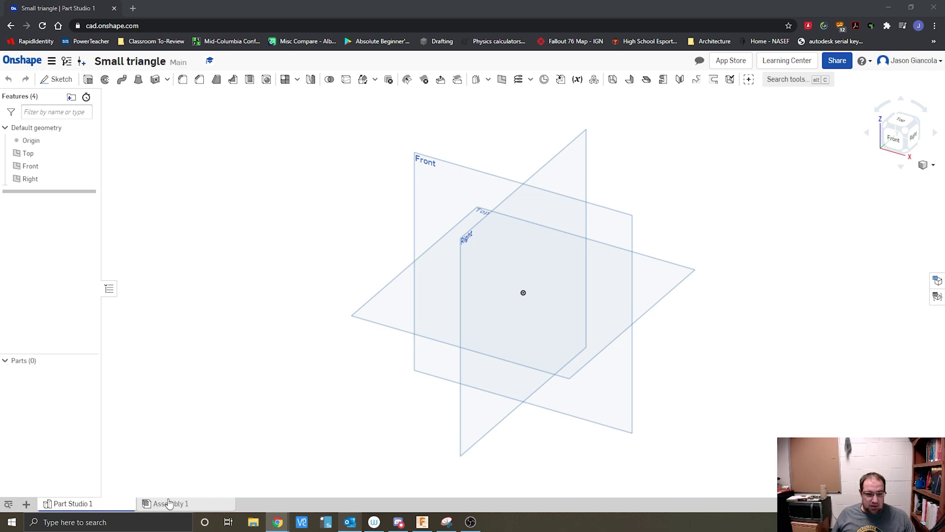
# Examine the default planes from the bottom, top and angled orientations, ending on the angled view showing the Front, Top and Right sides.
pyautogui.moveTo(169, 503)
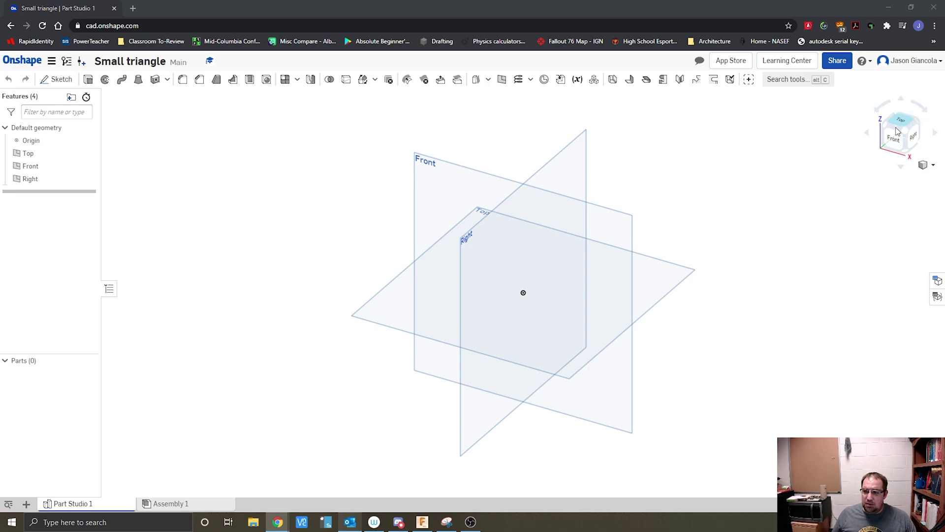
pyautogui.click(881, 139)
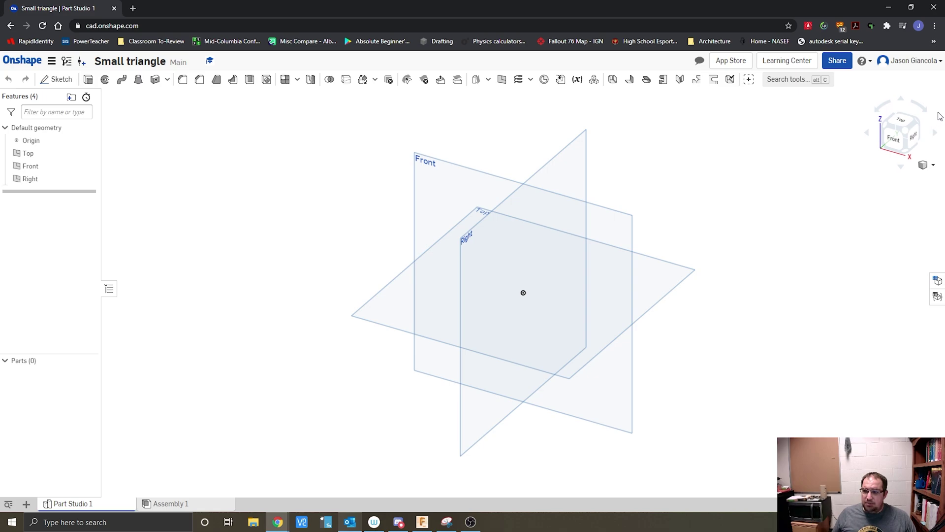
pyautogui.click(900, 137)
pyautogui.click(904, 126)
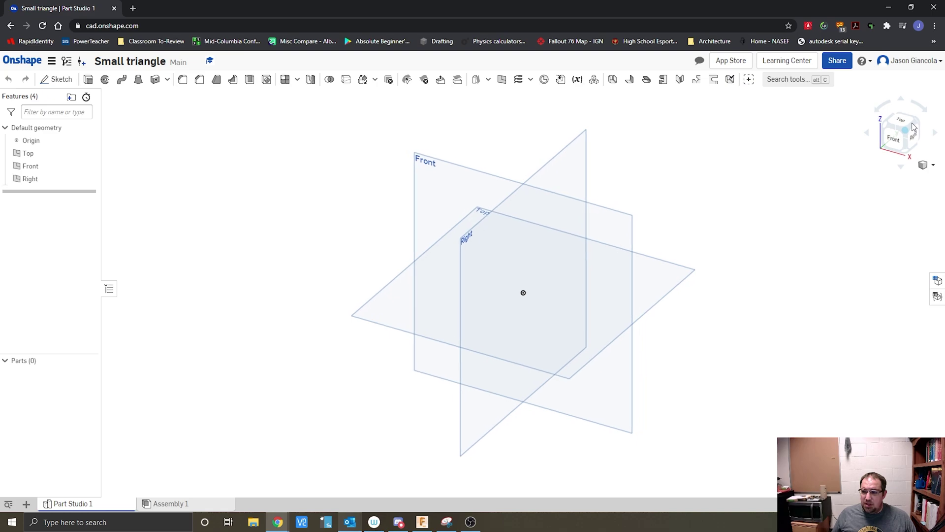
pyautogui.click(903, 125)
pyautogui.click(916, 137)
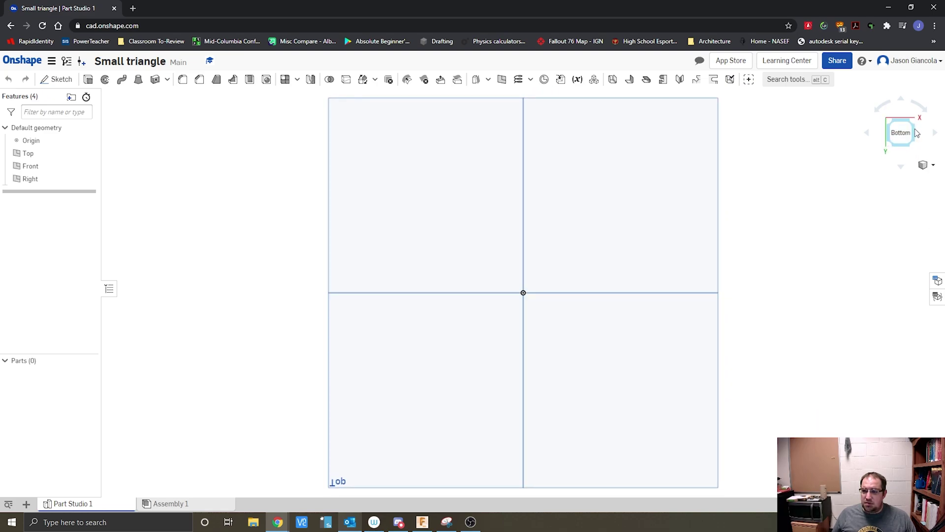
pyautogui.click(916, 133)
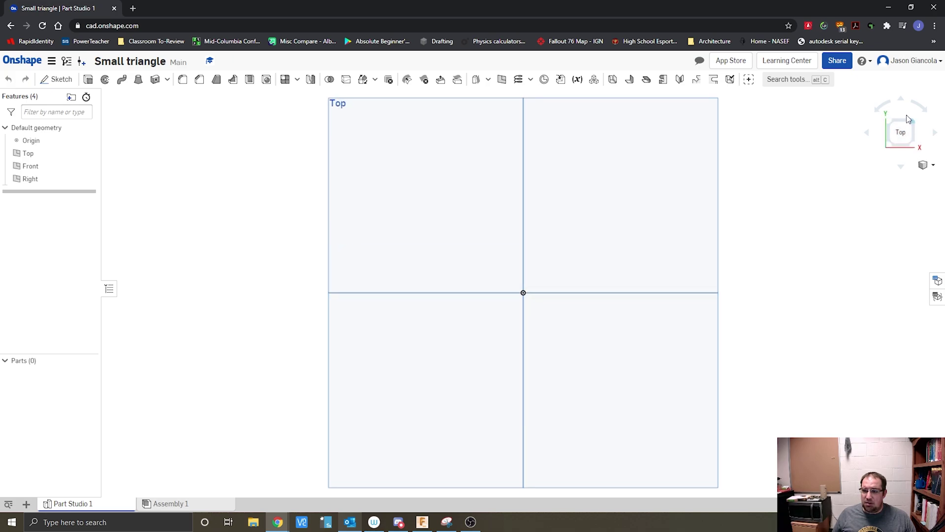
pyautogui.click(902, 123)
pyautogui.click(907, 124)
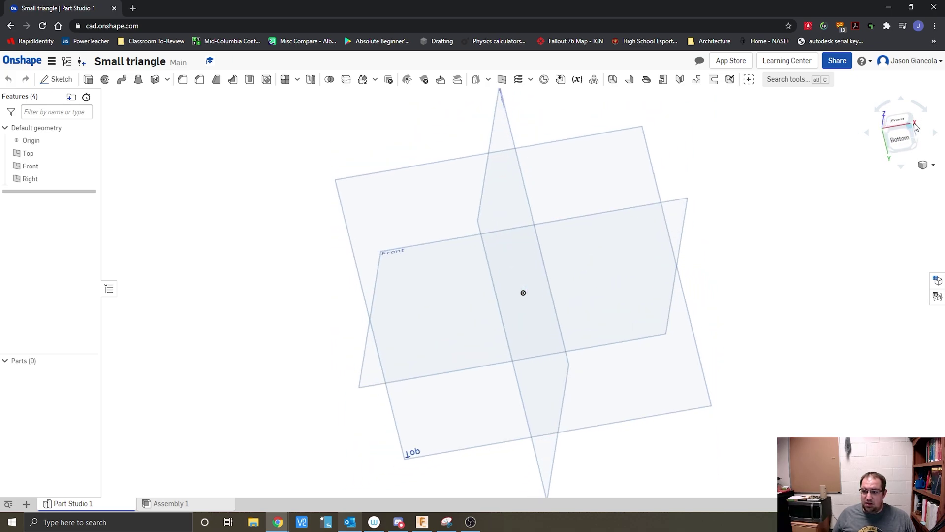
pyautogui.click(905, 115)
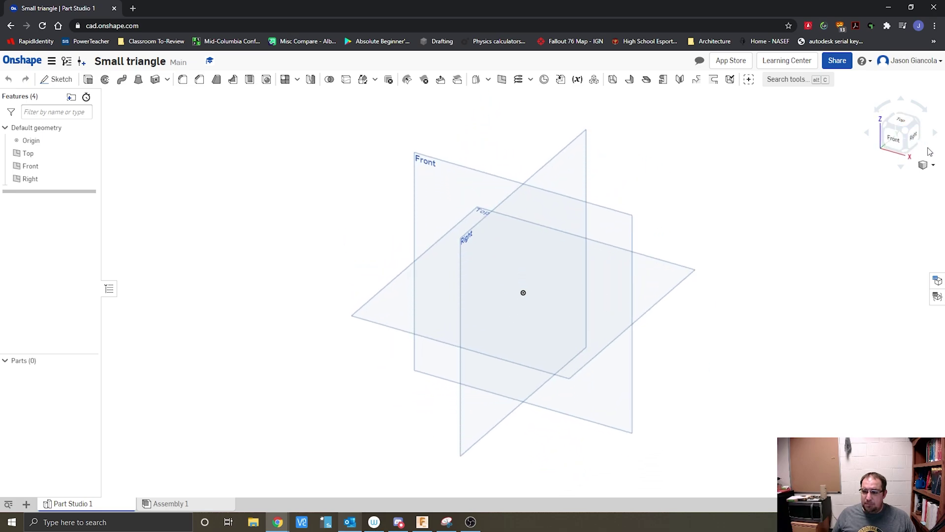
pyautogui.click(933, 167)
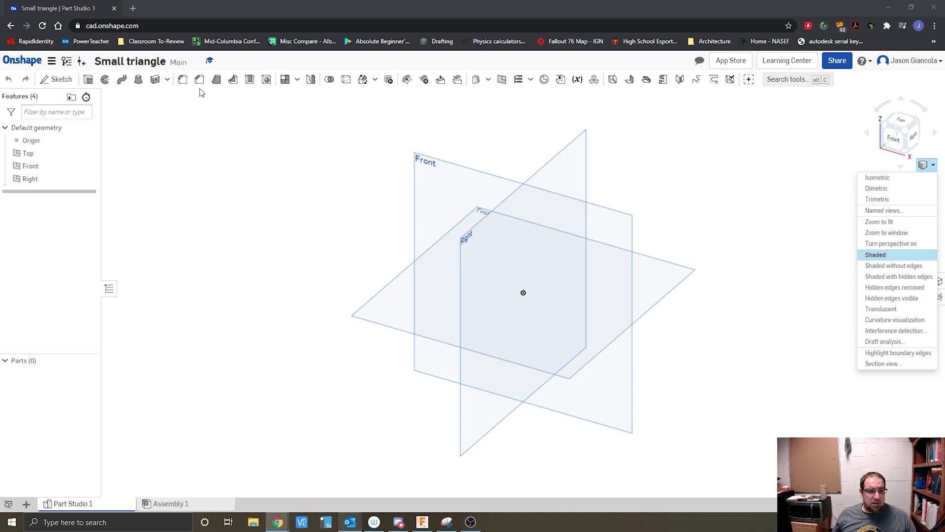
pyautogui.click(272, 183)
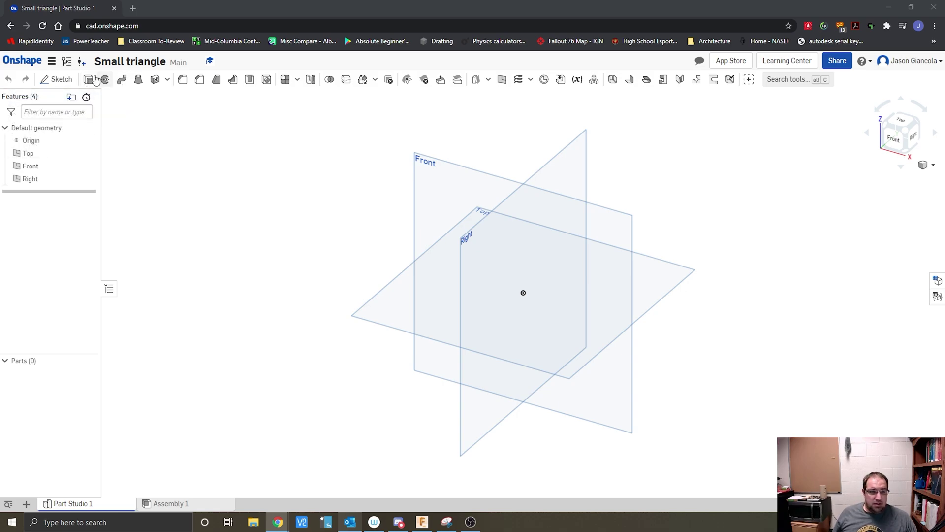
pyautogui.click(168, 80)
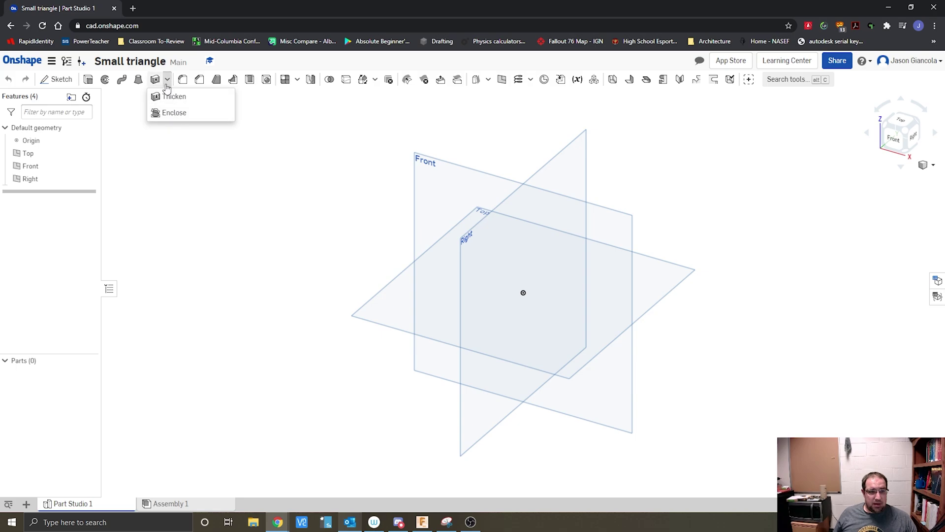
pyautogui.click(228, 148)
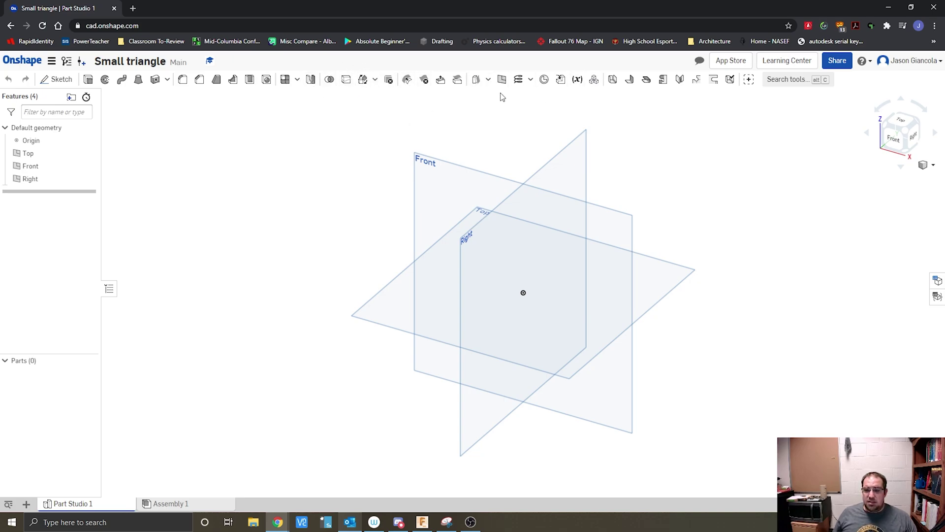
pyautogui.click(531, 80)
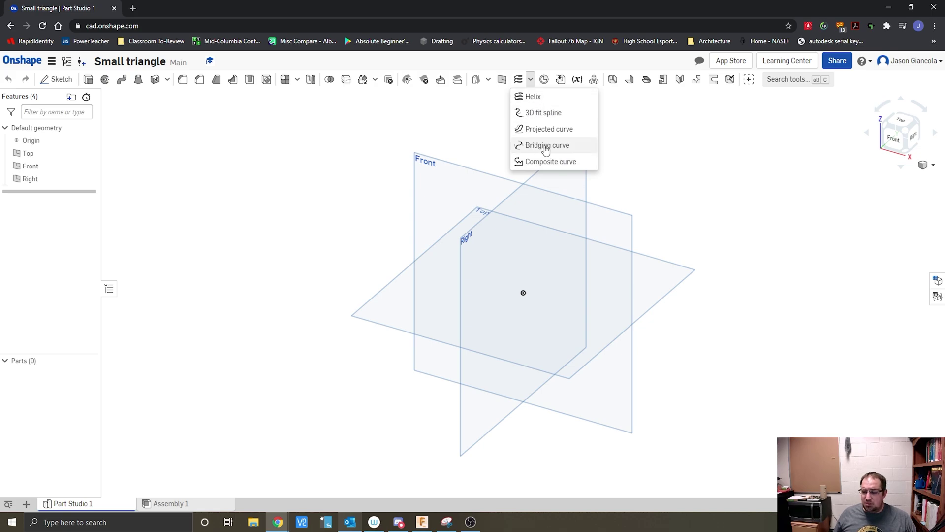
pyautogui.click(702, 166)
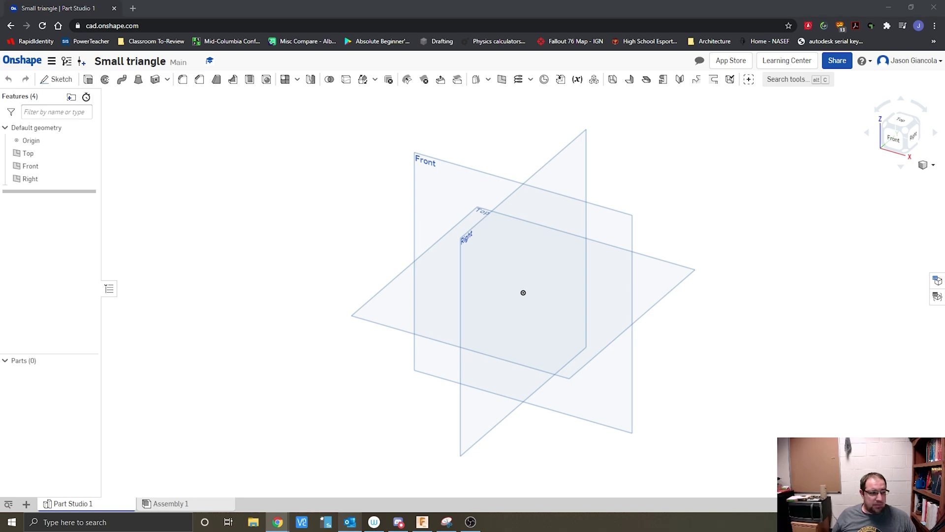
pyautogui.click(202, 328)
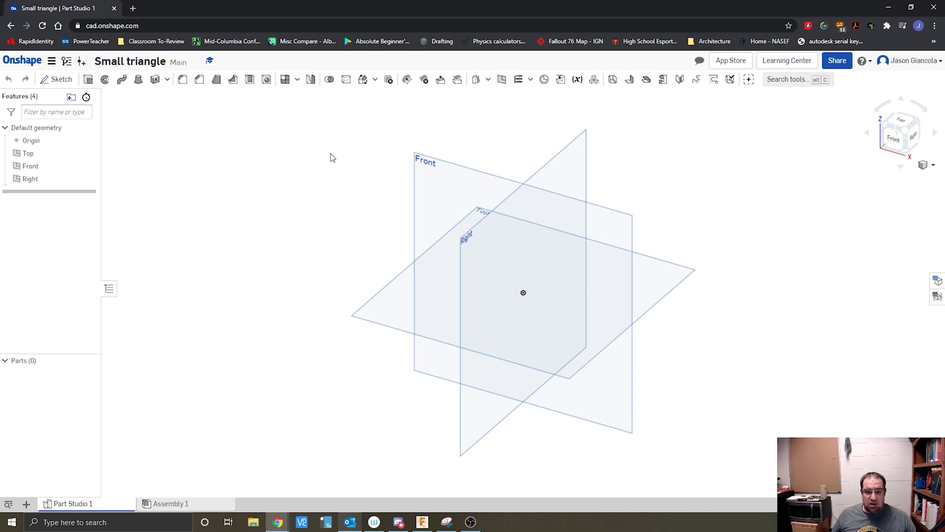
pyautogui.rightClick(558, 200)
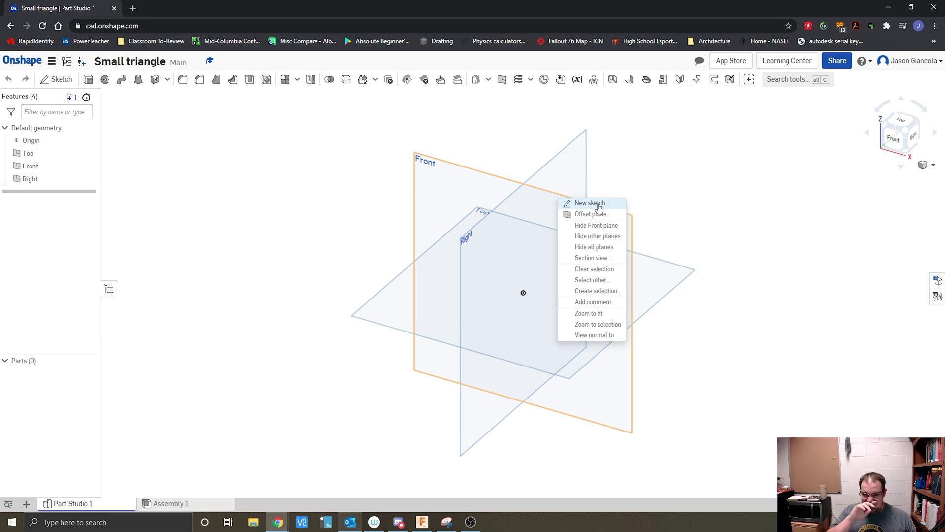
pyautogui.click(306, 136)
pyautogui.click(428, 164)
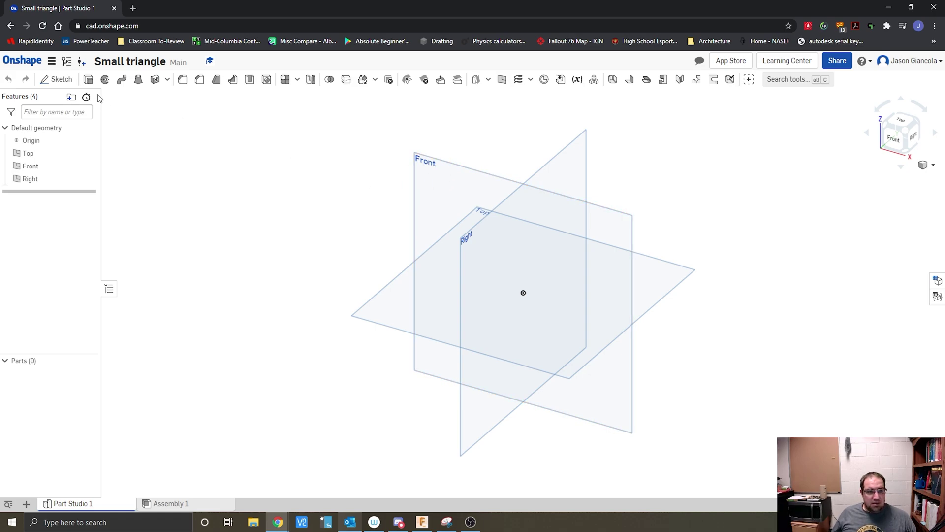
# Start a new sketch on the Front plane and view it straight from the front.
pyautogui.click(63, 80)
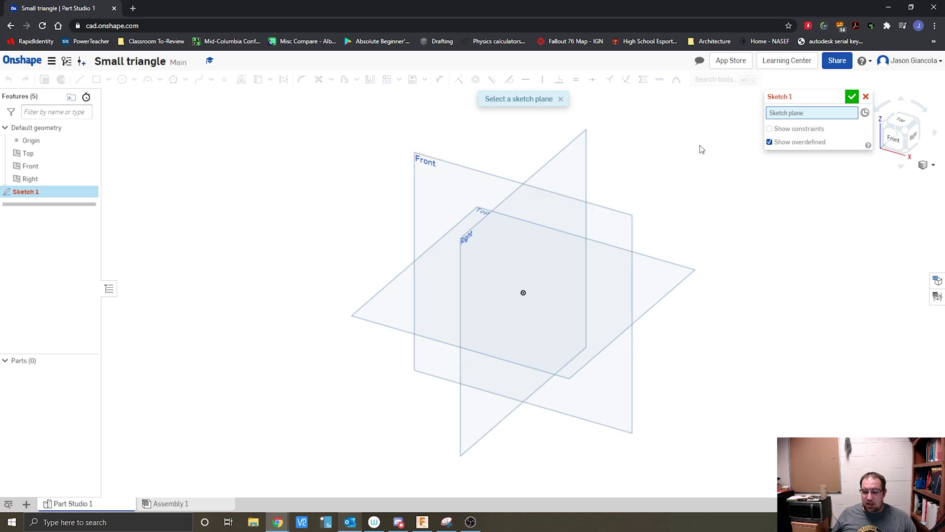
pyautogui.moveTo(809, 95)
pyautogui.mouseDown()
pyautogui.moveTo(238, 106)
pyautogui.moveTo(145, 92)
pyautogui.mouseUp()
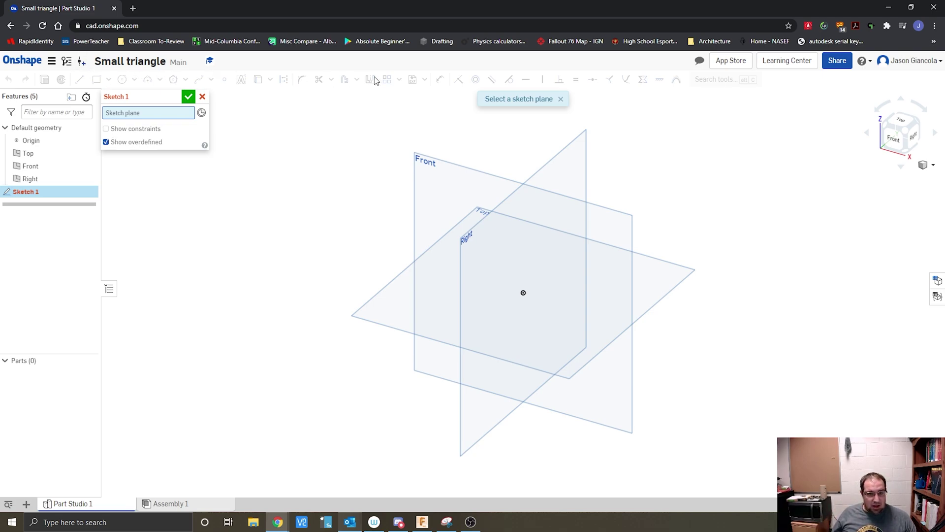
pyautogui.moveTo(124, 96); pyautogui.dragTo(778, 100)
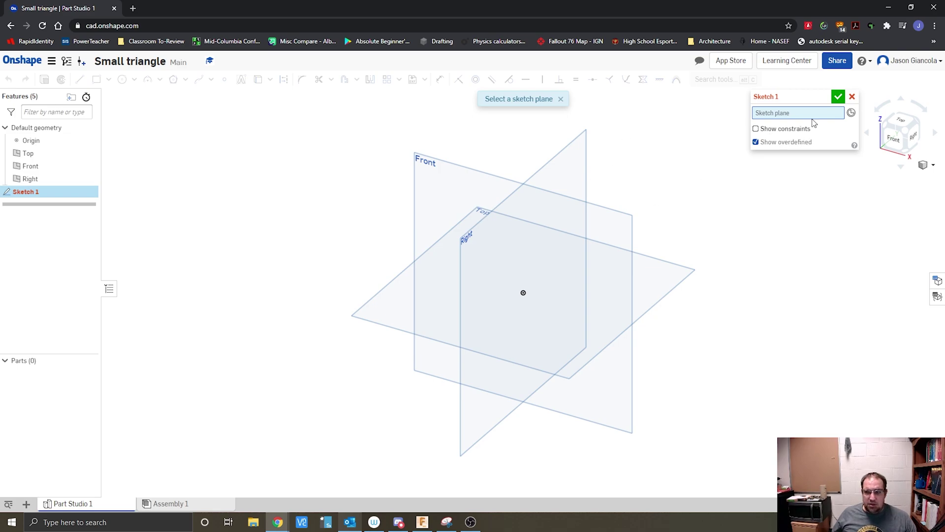
pyautogui.moveTo(786, 99)
pyautogui.mouseDown()
pyautogui.moveTo(766, 99)
pyautogui.moveTo(788, 99)
pyautogui.mouseUp()
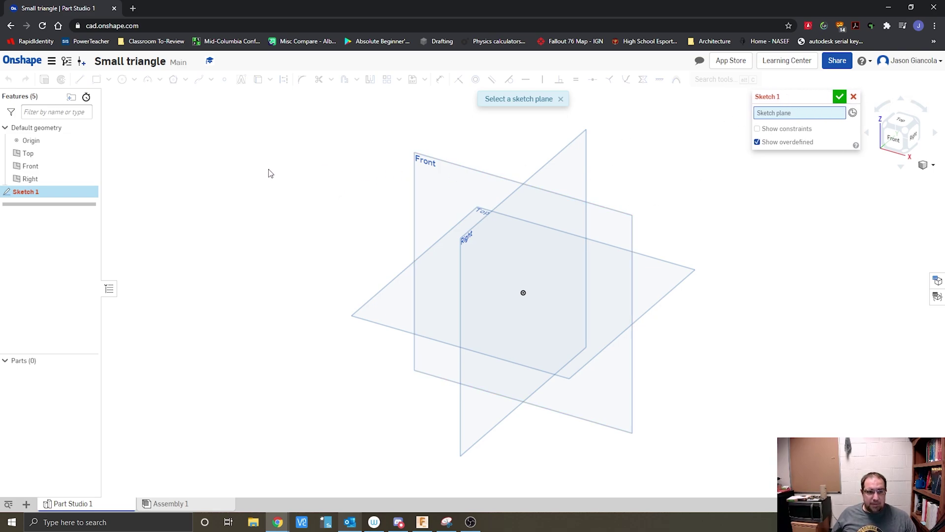
pyautogui.click(430, 164)
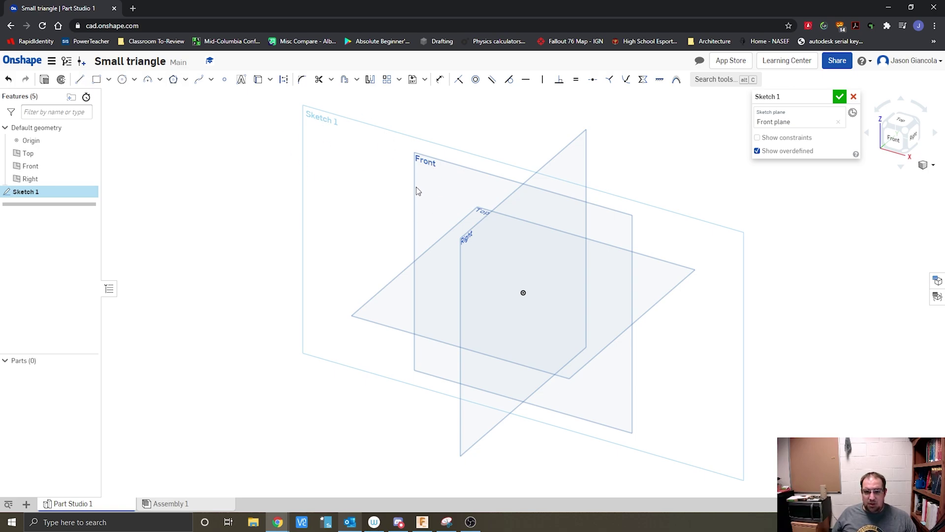
pyautogui.click(897, 141)
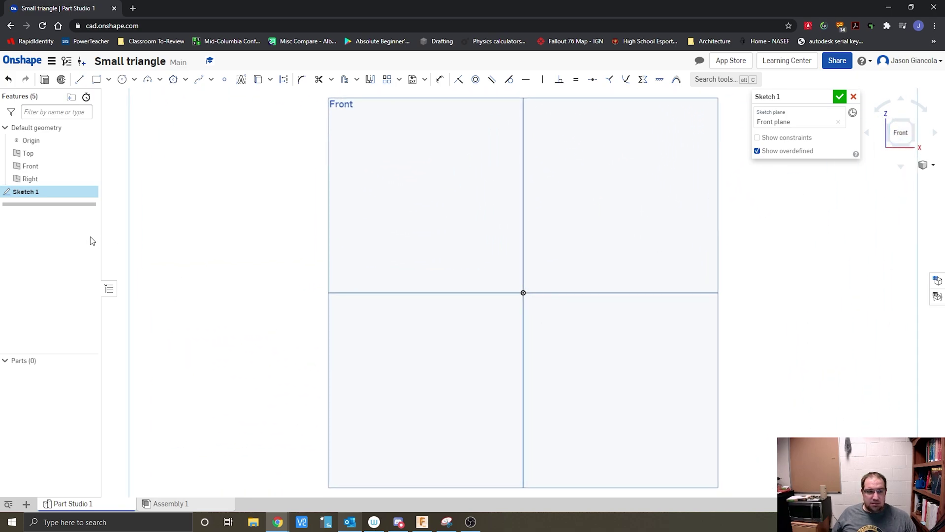
# Sketch a closed right triangle with its right-angle corner at the origin, about 1.08 in tall and 1.15 in wide.
pyautogui.click(80, 79)
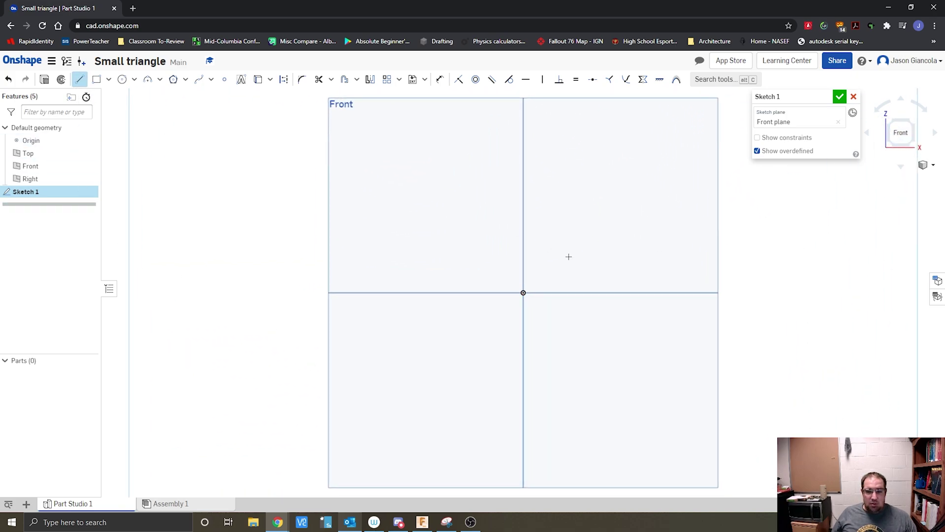
pyautogui.click(523, 292)
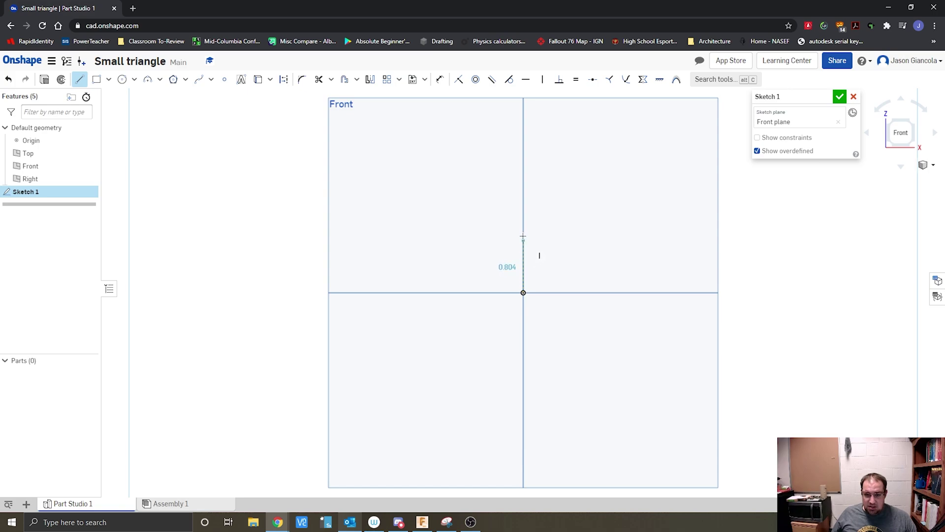
pyautogui.click(524, 224)
pyautogui.click(598, 293)
pyautogui.click(523, 292)
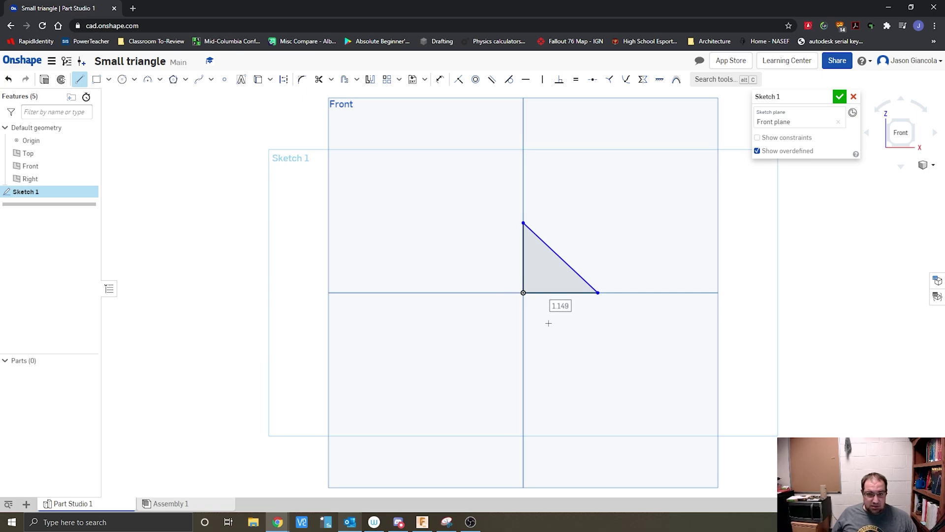
pyautogui.press('Escape')
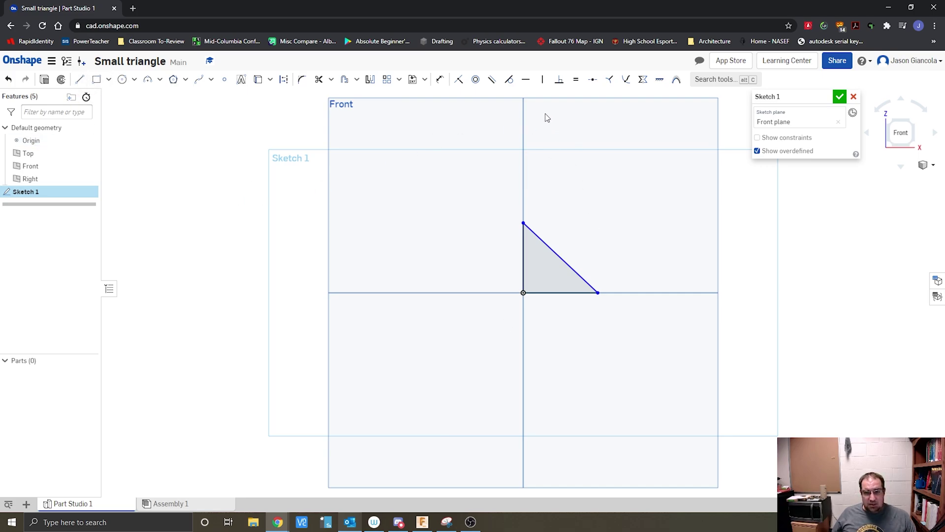
# Dimension the triangle's vertical leg to 1.125 in.
pyautogui.click(440, 81)
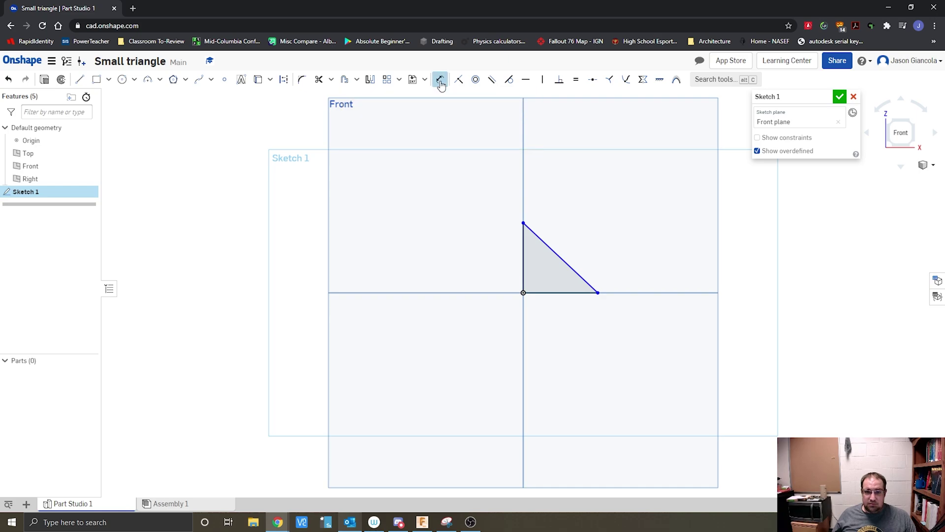
pyautogui.click(524, 240)
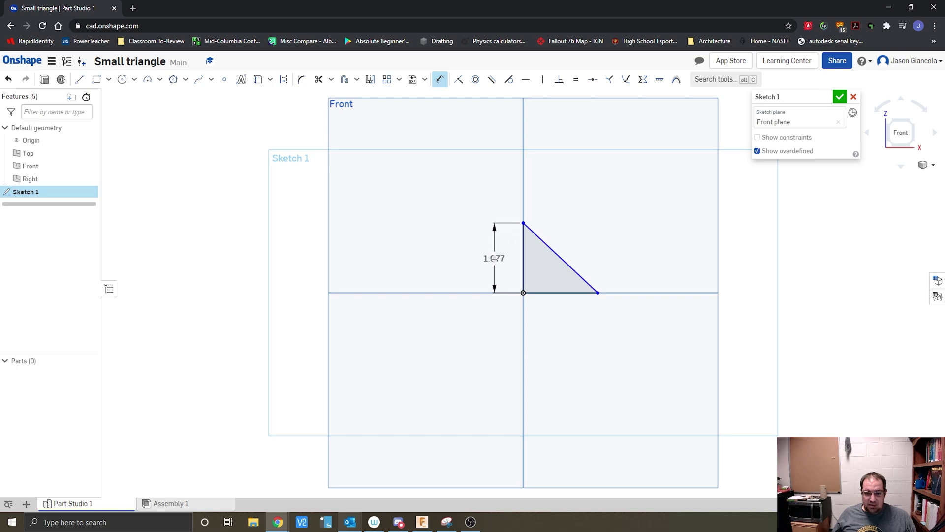
pyautogui.click(490, 250)
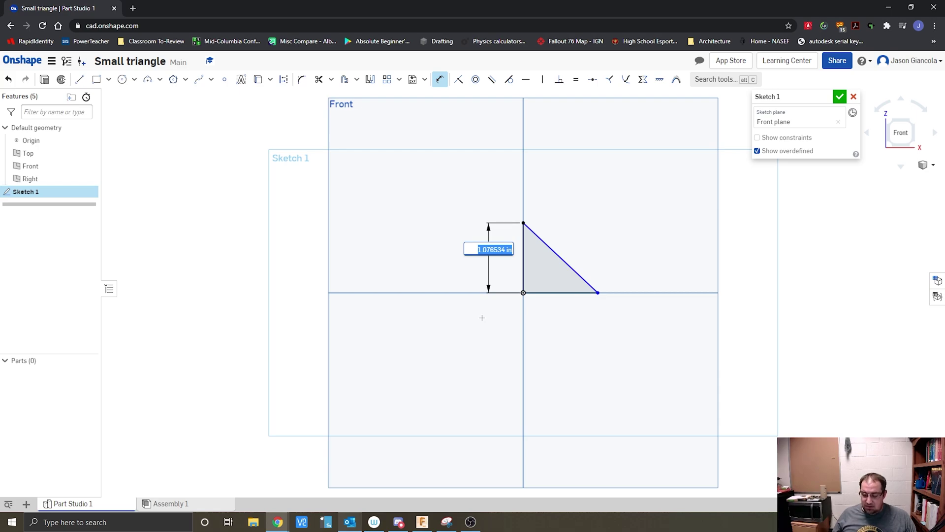
pyautogui.write('1.125')
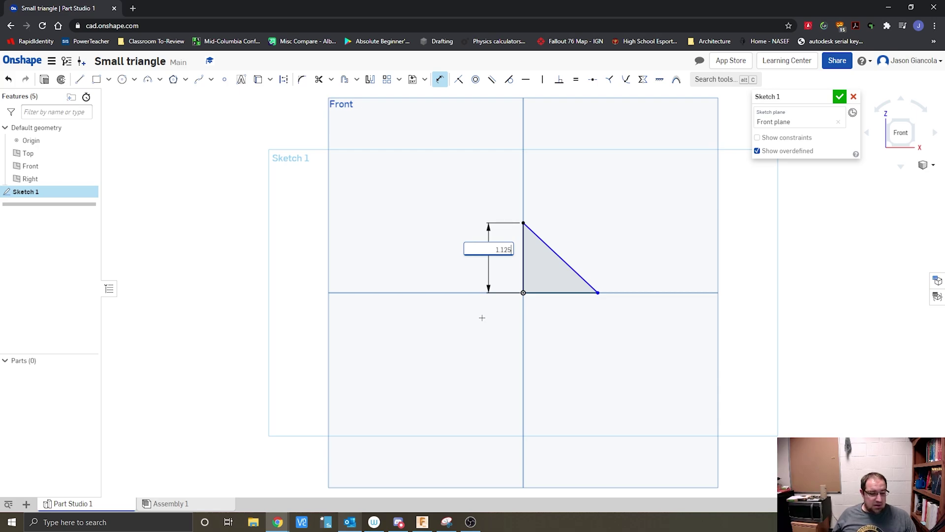
pyautogui.press('Return')
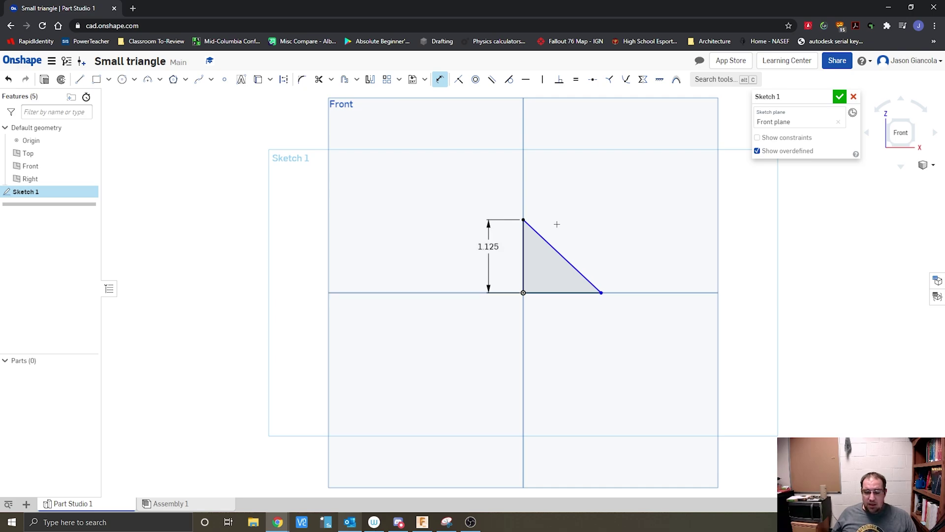
# Dimension the triangle's horizontal leg to 1.125 in and finish the sketch.
pyautogui.click(561, 293)
pyautogui.click(564, 321)
pyautogui.write('1.125')
pyautogui.press('Return')
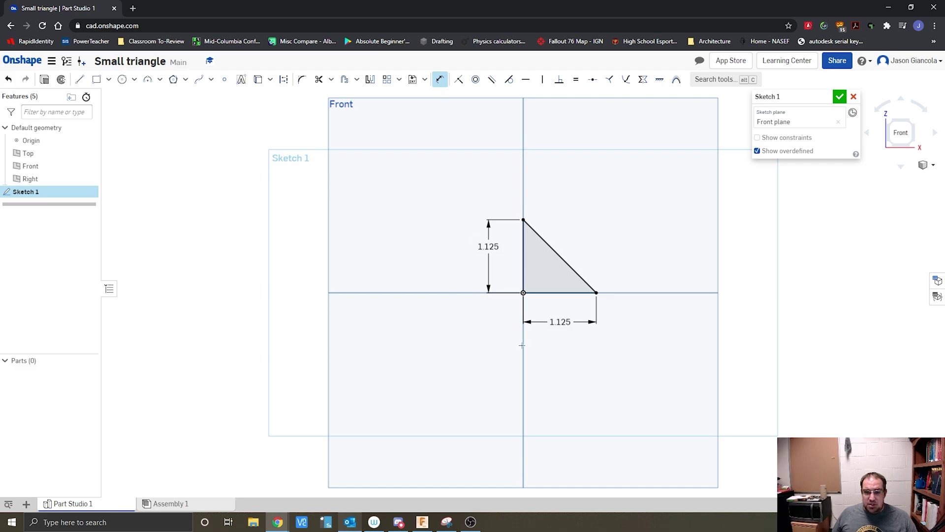
pyautogui.press('Escape')
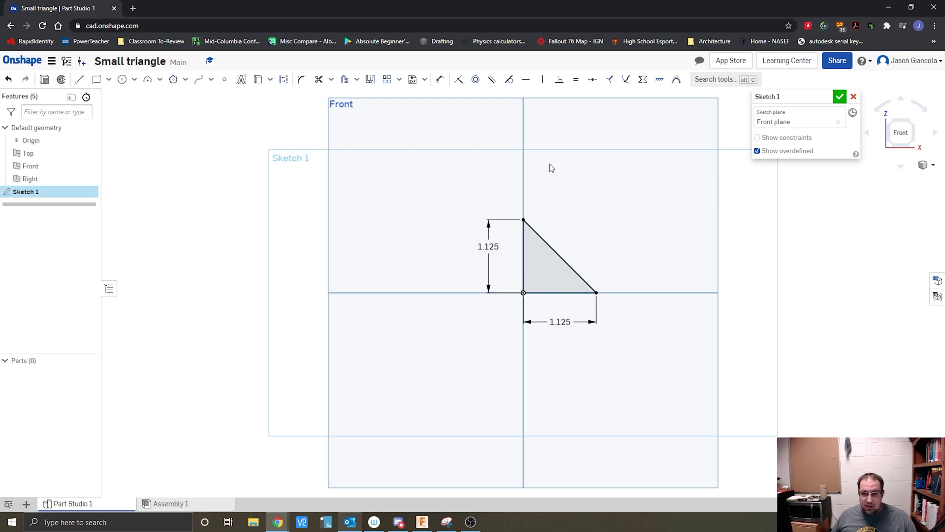
pyautogui.click(840, 97)
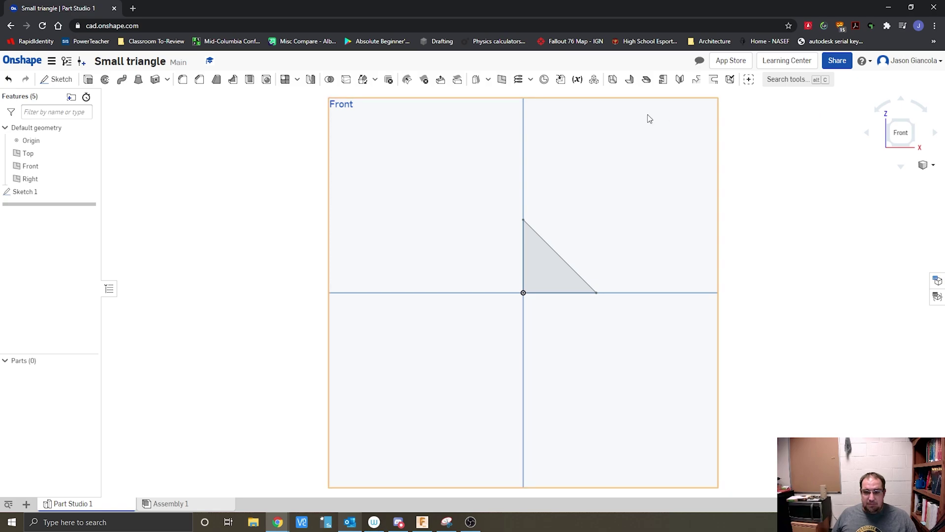
# Extrude the triangle region as a new solid with a blind depth of 1.125 in.
pyautogui.click(89, 80)
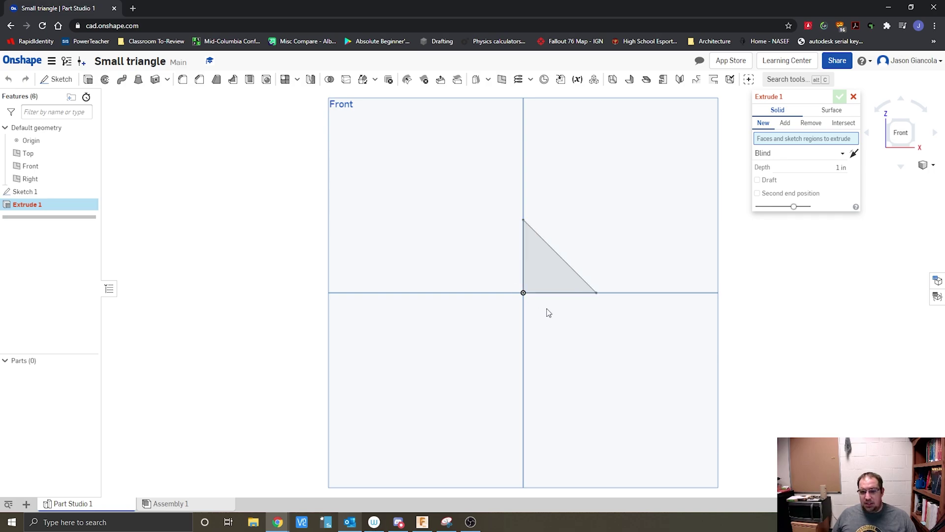
pyautogui.click(542, 271)
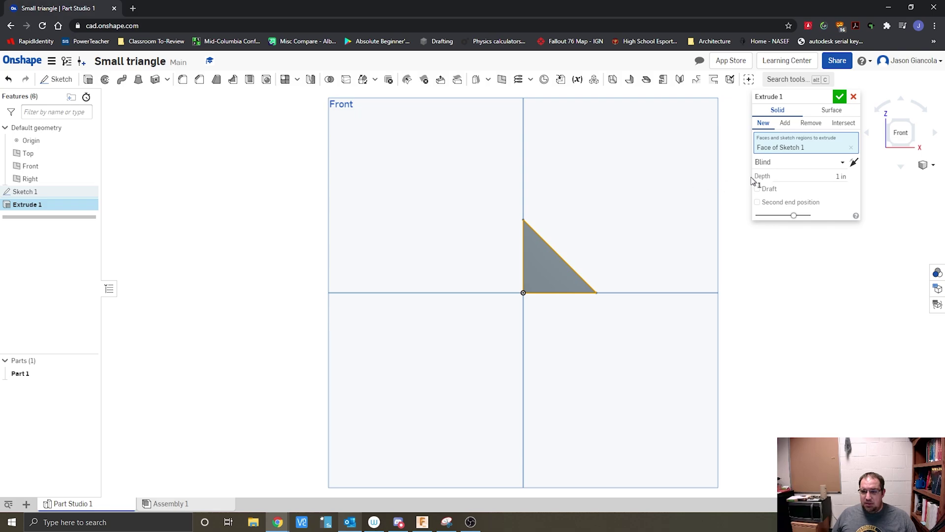
pyautogui.click(914, 119)
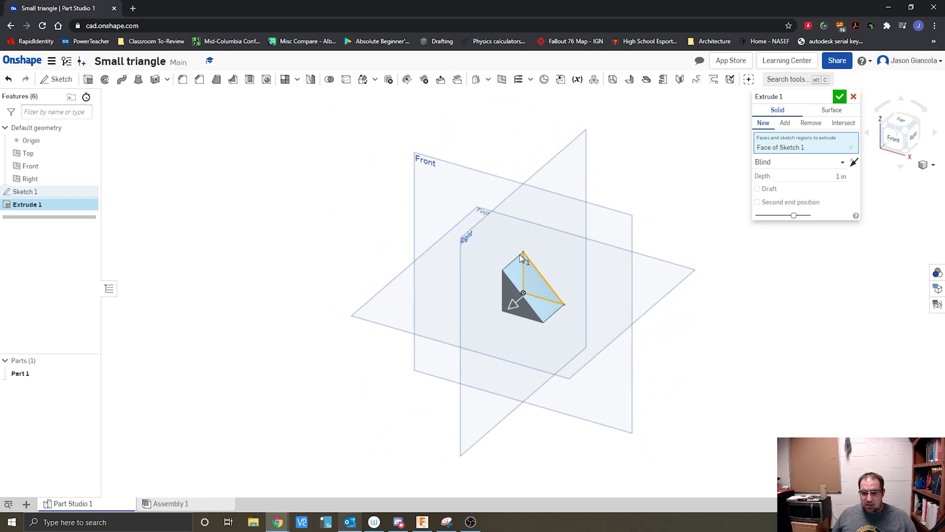
pyautogui.scroll(5, 556, 301)
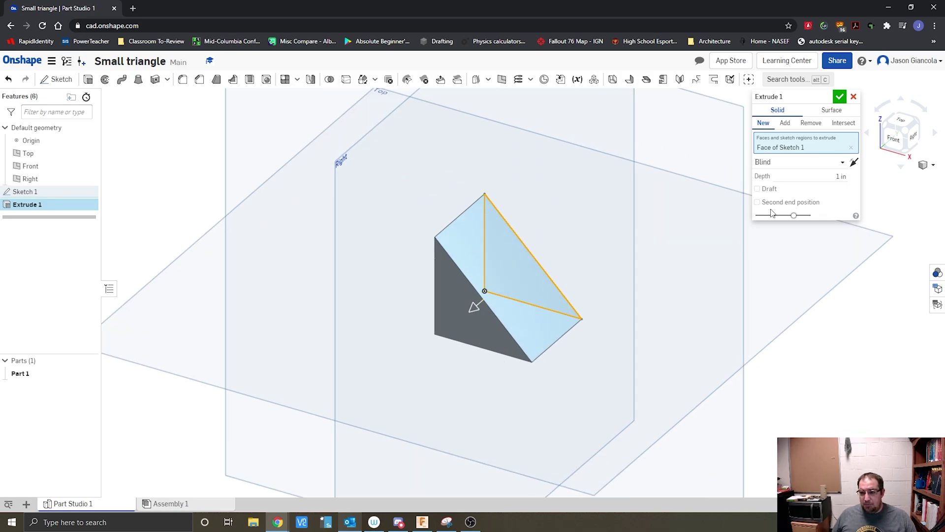
pyautogui.click(836, 176)
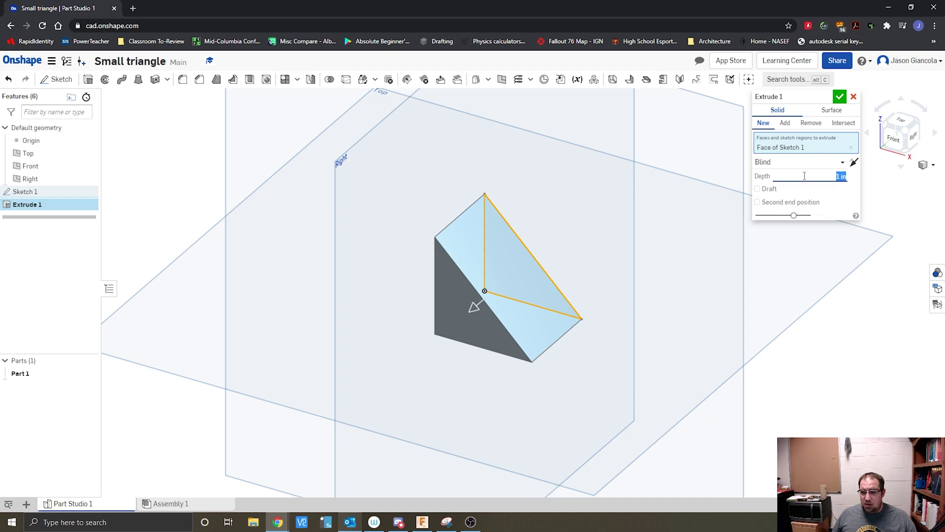
pyautogui.write('1.125')
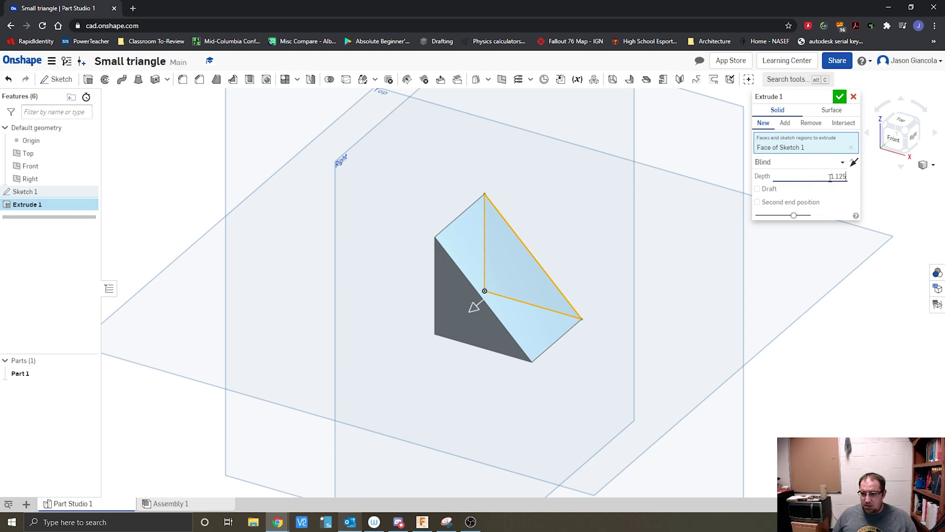
pyautogui.press('Return')
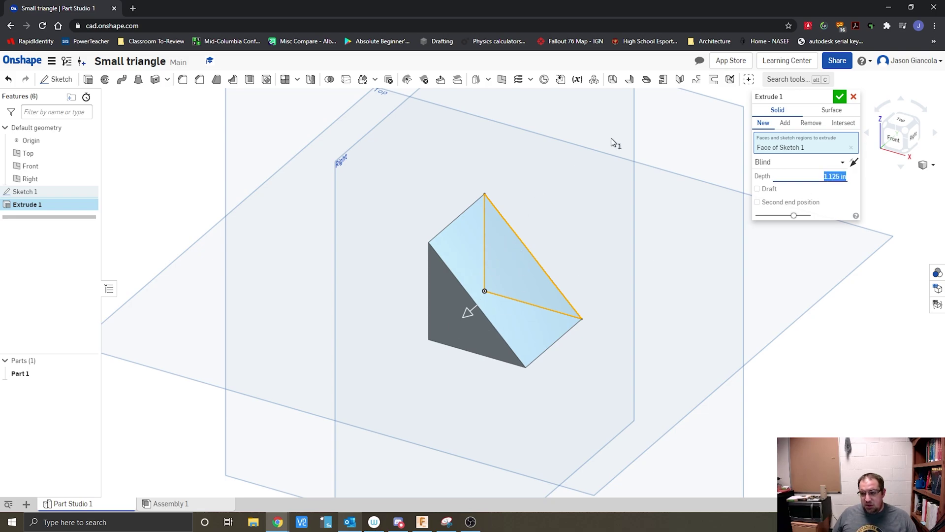
pyautogui.click(840, 97)
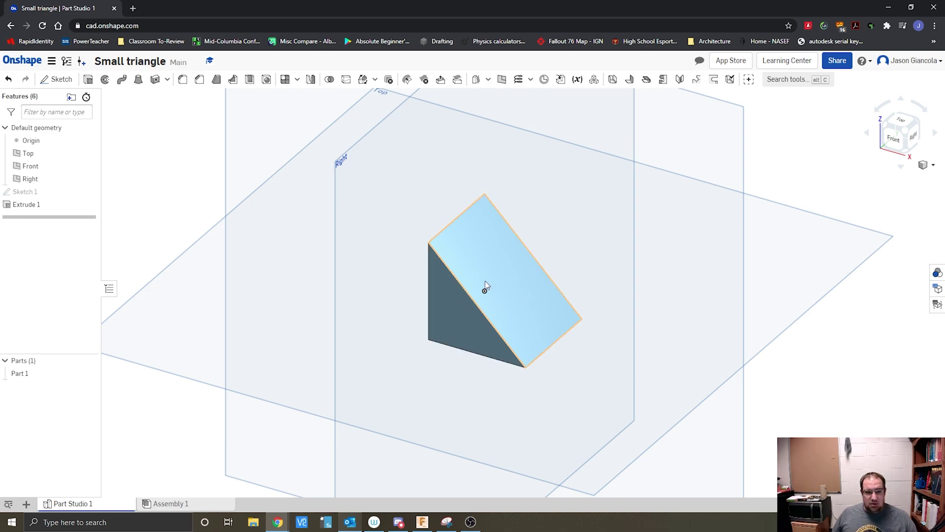
# Hide the Top, Front and Right default planes so only the wedge and origin are displayed.
pyautogui.scroll(-3, 509, 285)
pyautogui.scroll(-1, 508, 283)
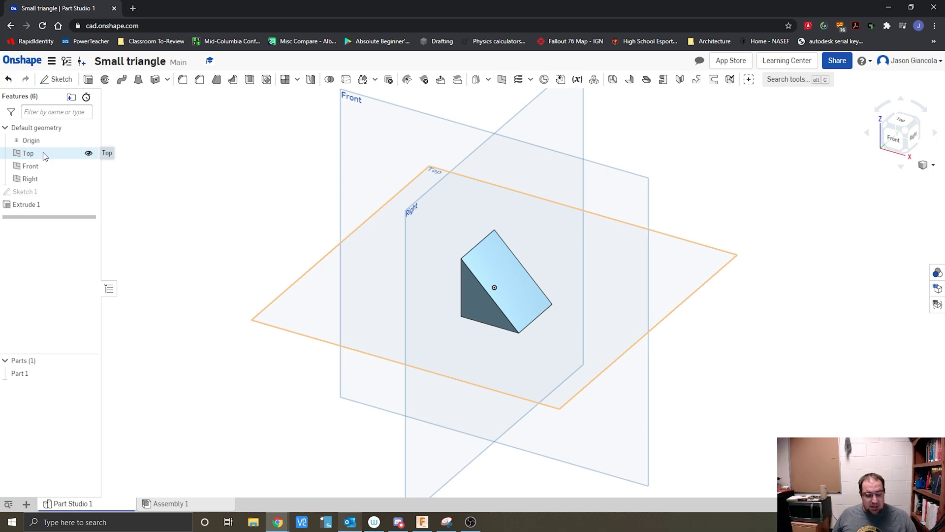
pyautogui.click(89, 154)
pyautogui.click(89, 166)
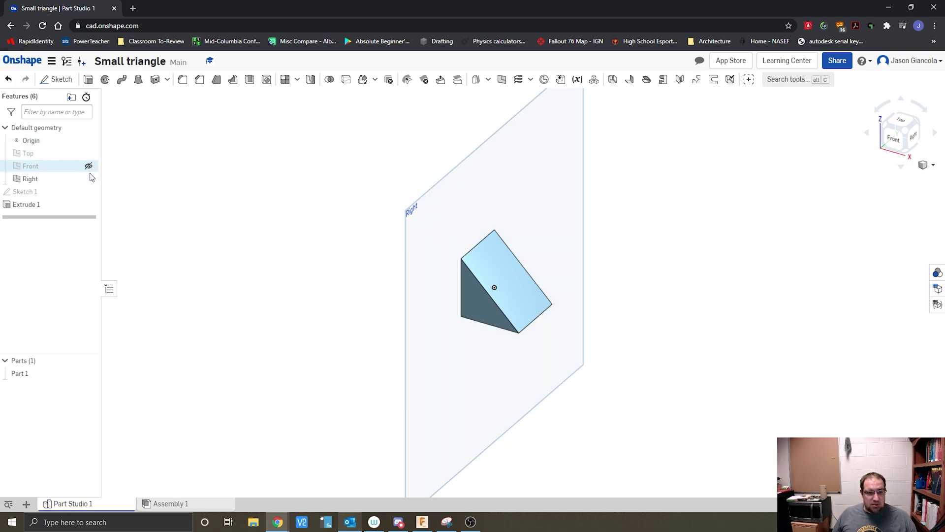
pyautogui.click(88, 179)
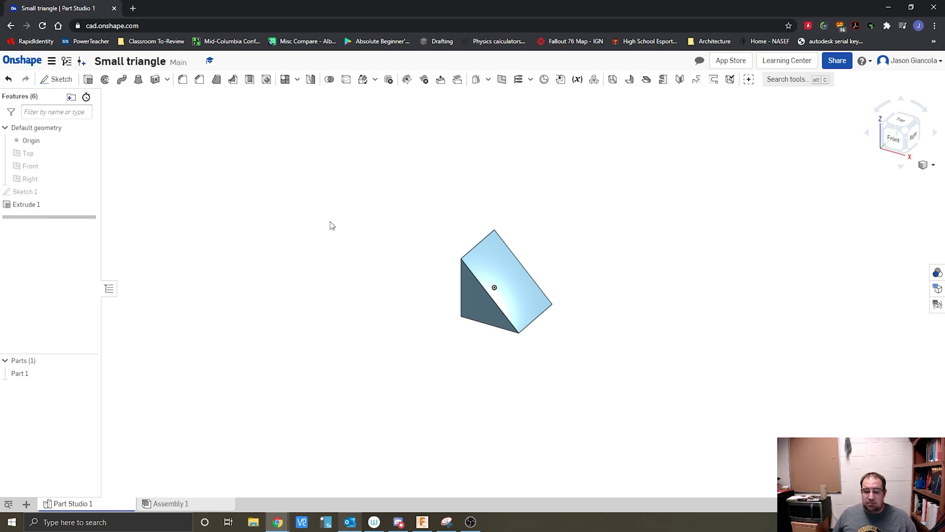
# Set up a Letter portrait print of the wedge, fit the model inside the page frame and download it as an image.
pyautogui.click(51, 61)
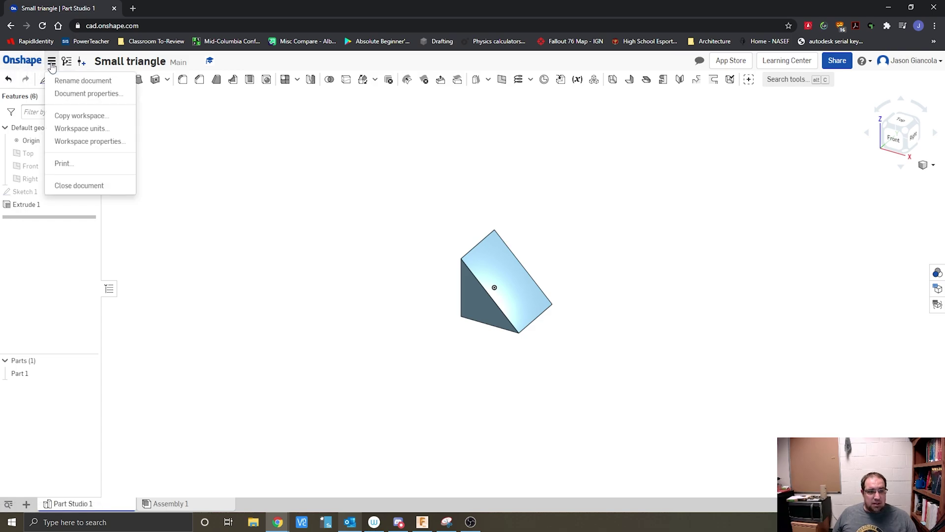
pyautogui.click(69, 163)
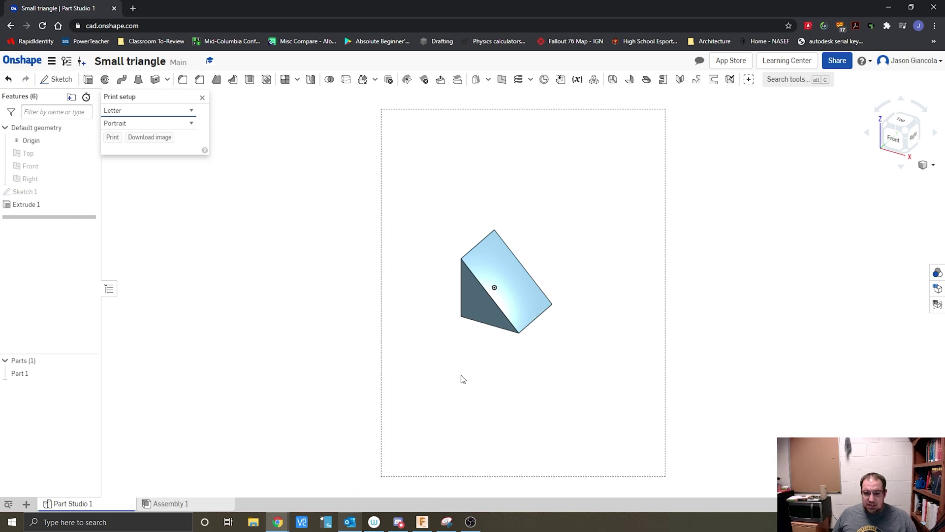
pyautogui.scroll(4, 461, 380)
pyautogui.moveTo(545, 256); pyautogui.dragTo(551, 322, button='middle')
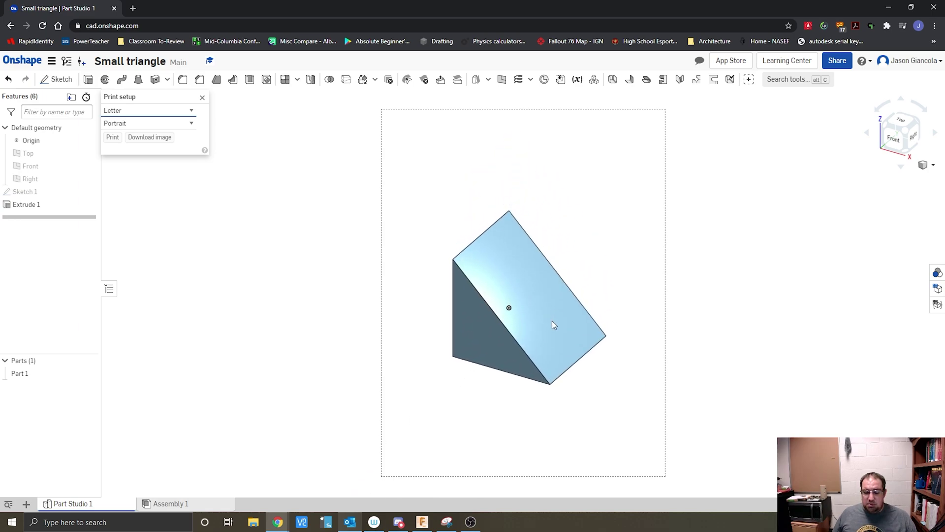
pyautogui.scroll(2, 551, 329)
pyautogui.scroll(2, 554, 322)
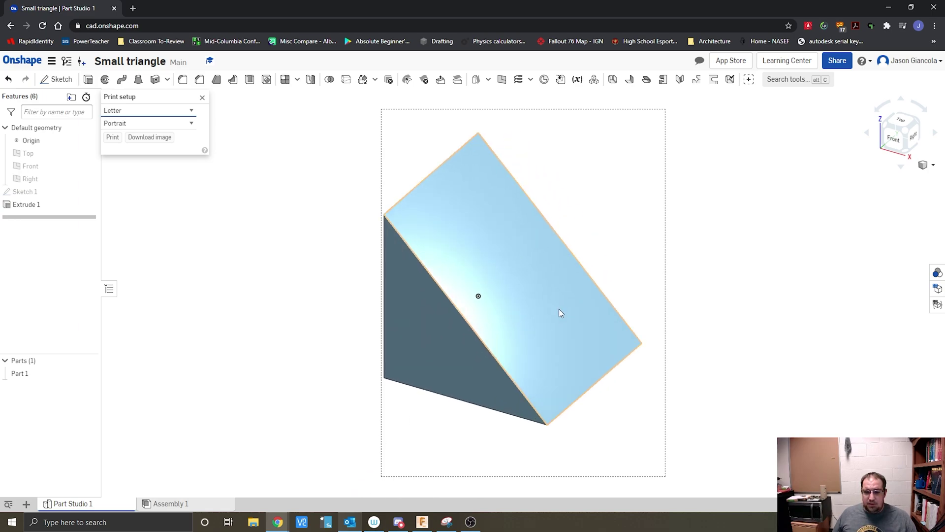
pyautogui.scroll(-1, 559, 308)
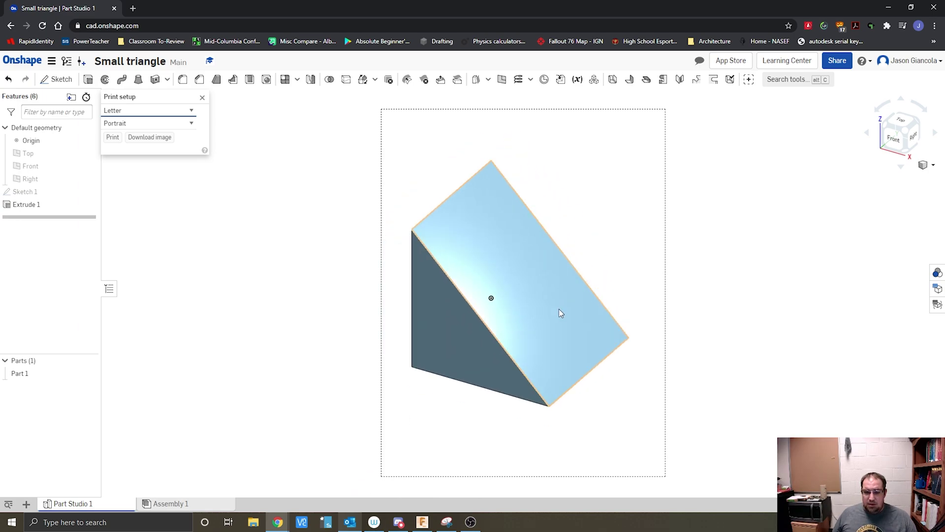
pyautogui.click(905, 131)
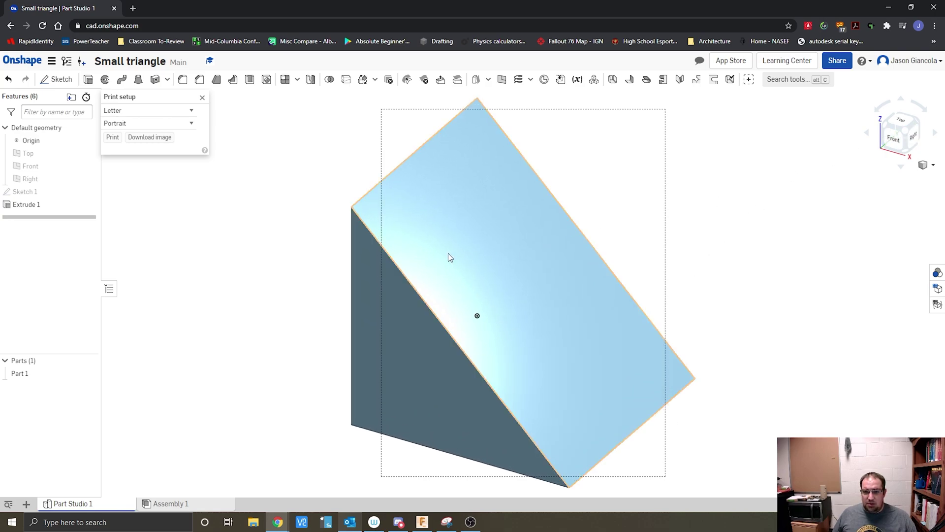
pyautogui.scroll(-3, 494, 242)
pyautogui.moveTo(493, 239); pyautogui.dragTo(512, 240, button='middle')
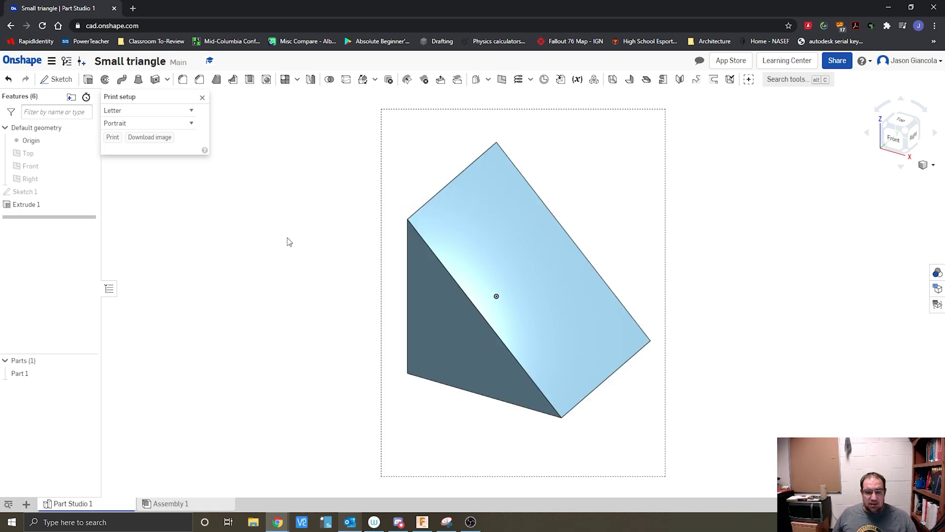
pyautogui.click(146, 141)
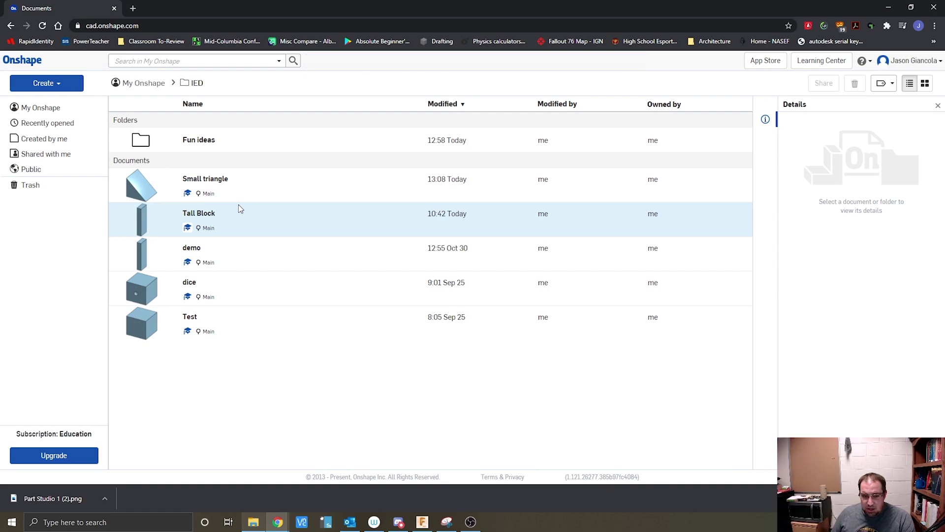
# Create a new document in the IED folder and rename it Cylinder.
pyautogui.click(49, 83)
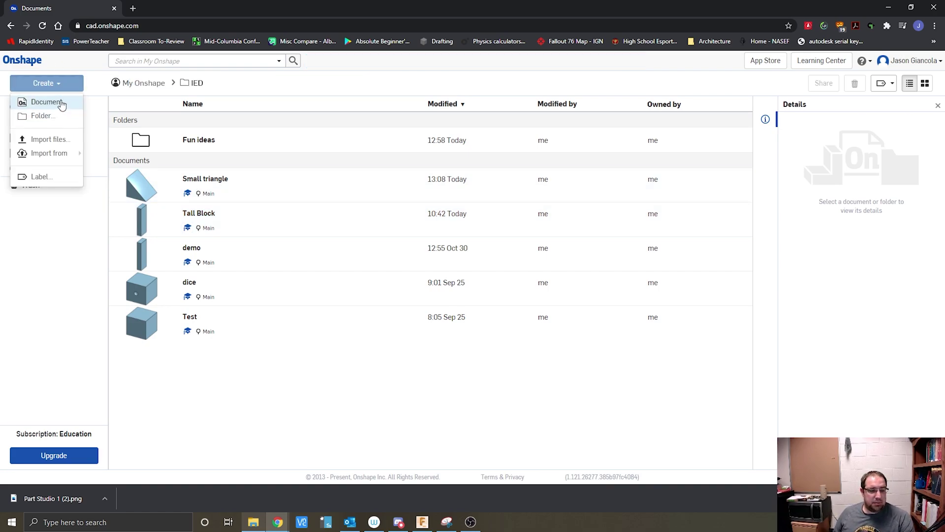
pyautogui.click(62, 104)
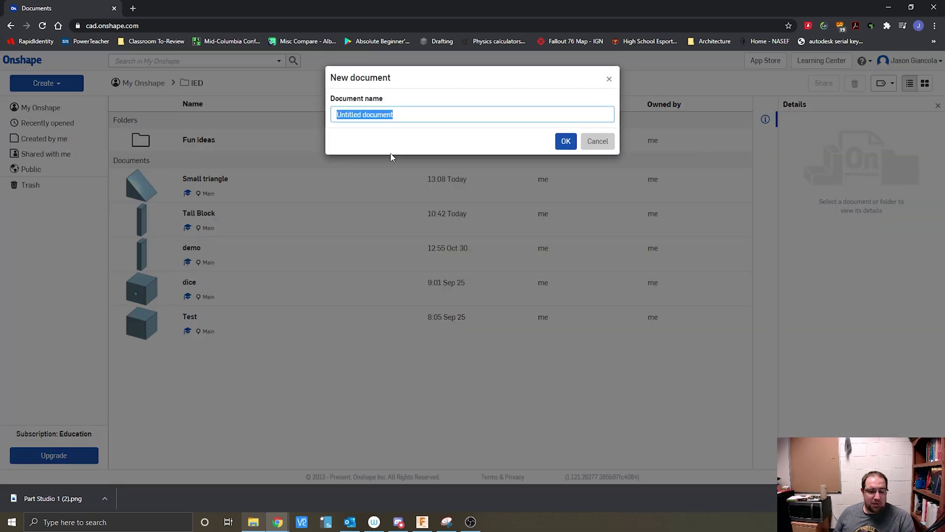
pyautogui.press('Return')
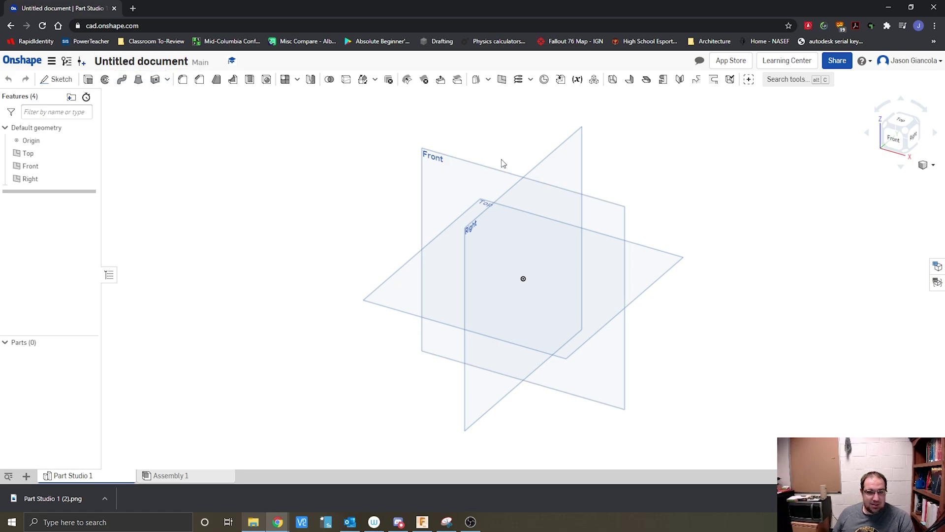
pyautogui.click(177, 64)
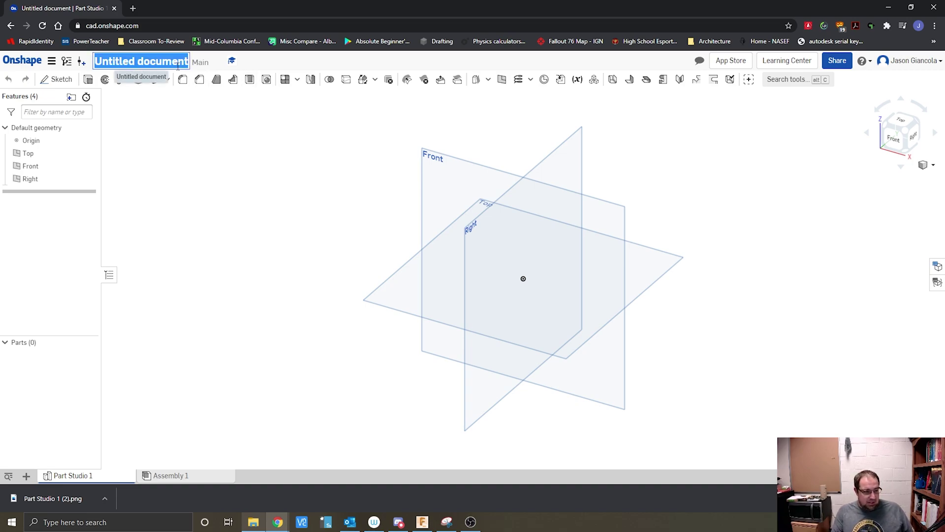
pyautogui.write('Cylinder')
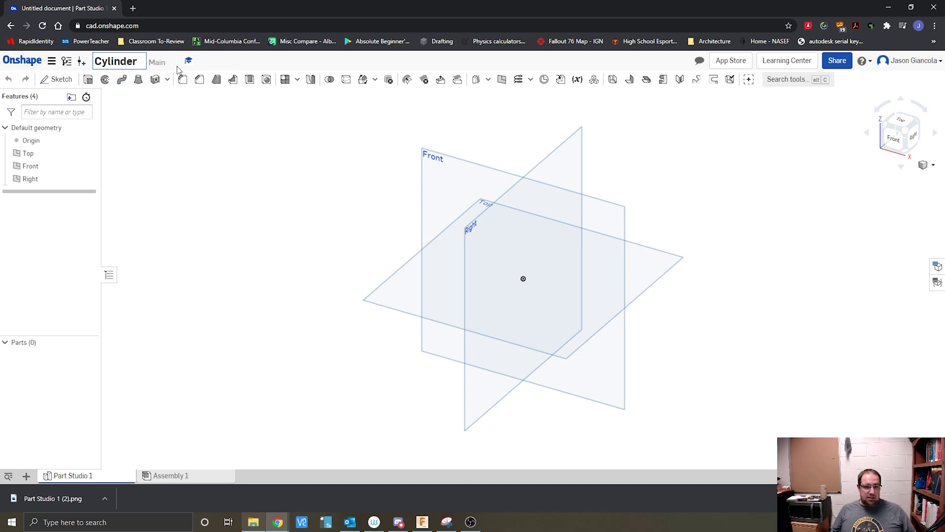
pyautogui.press('Return')
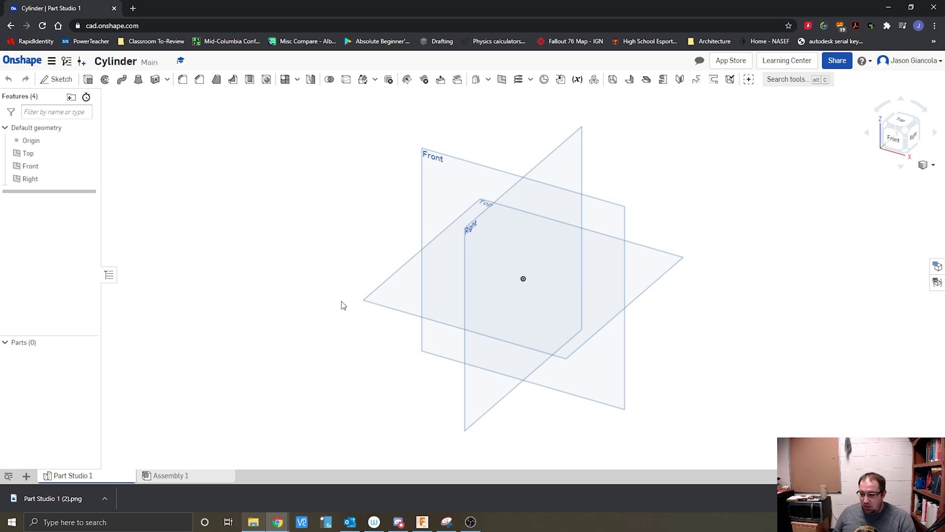
# Start a sketch on the Top plane and draw a circle about 2.69 in in diameter centred on the origin.
pyautogui.click(58, 81)
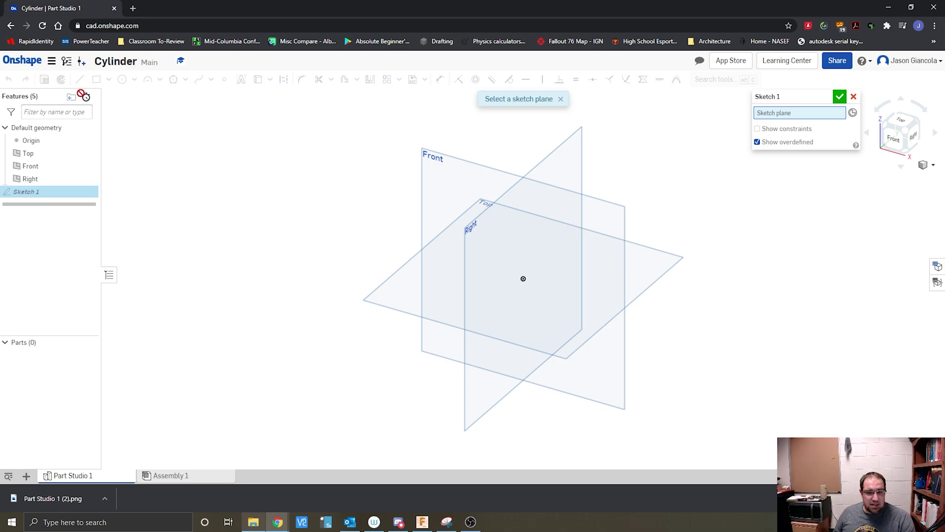
pyautogui.click(385, 296)
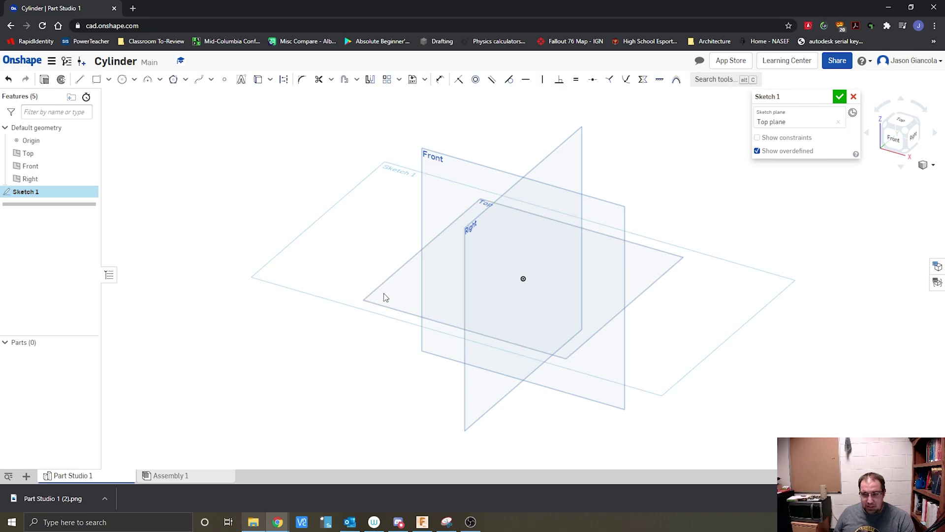
pyautogui.click(899, 124)
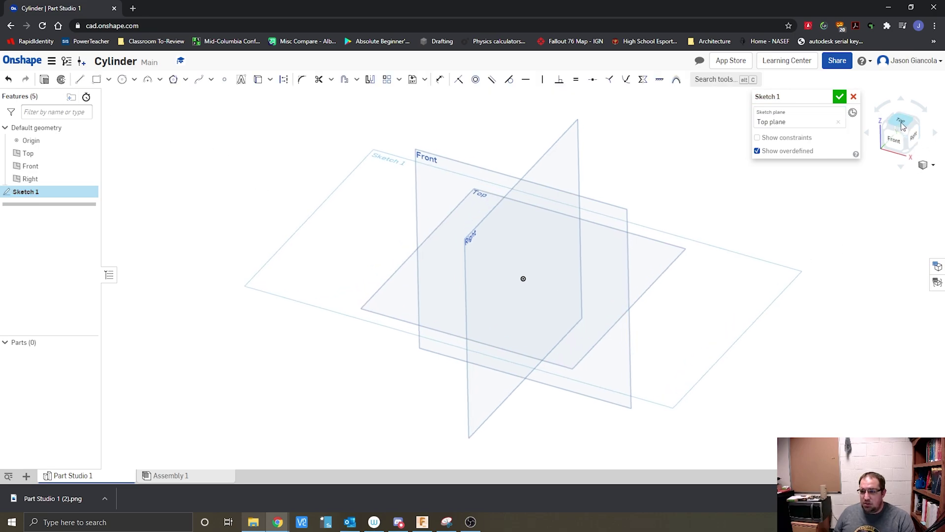
pyautogui.click(122, 79)
pyautogui.click(522, 278)
pyautogui.click(587, 229)
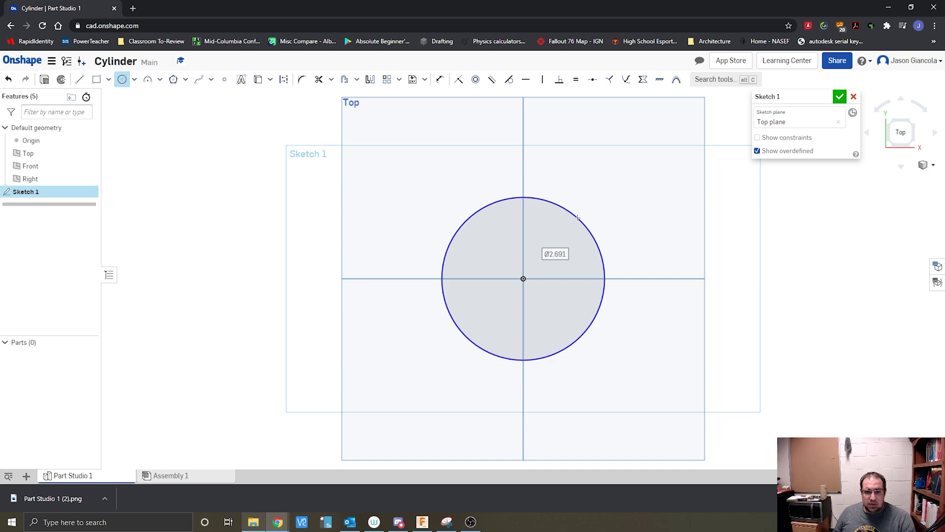
# Dimension the circle's diameter to 1.125 in and finish the sketch.
pyautogui.click(440, 79)
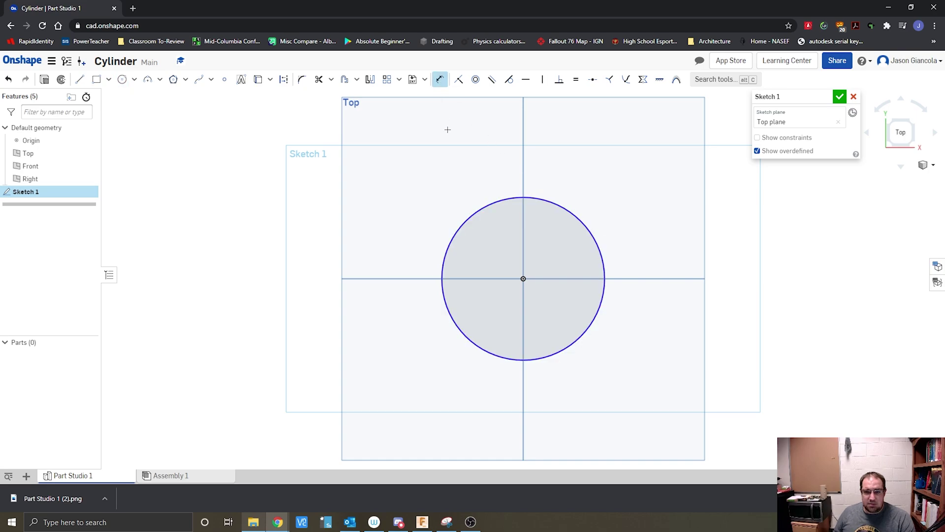
pyautogui.click(472, 208)
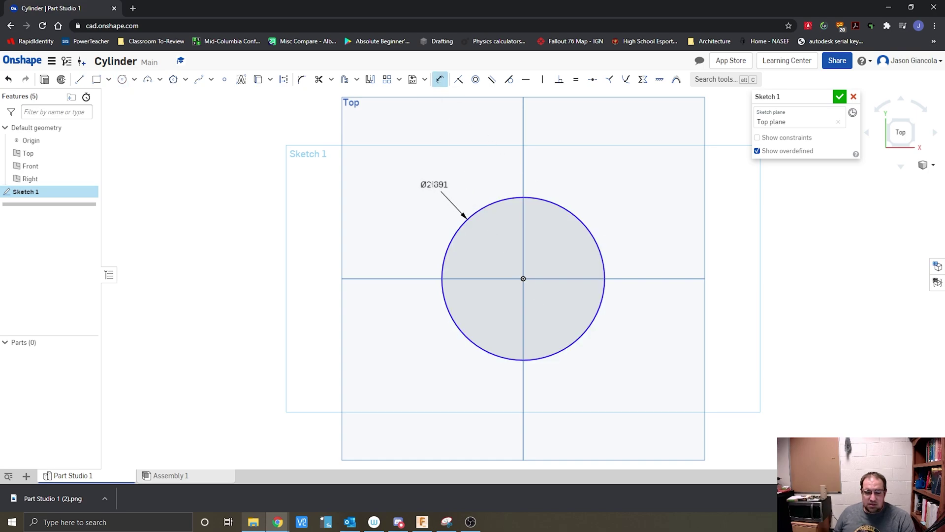
pyautogui.click(418, 177)
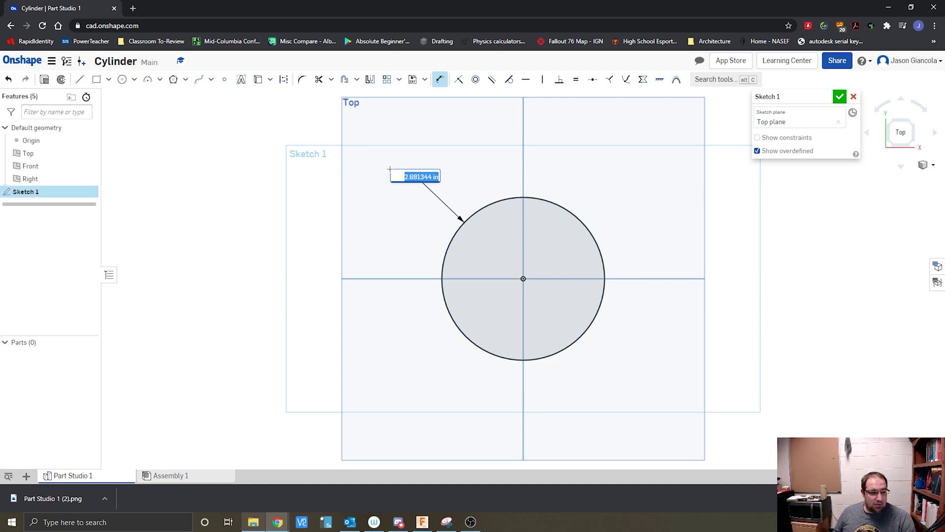
pyautogui.write('1.125')
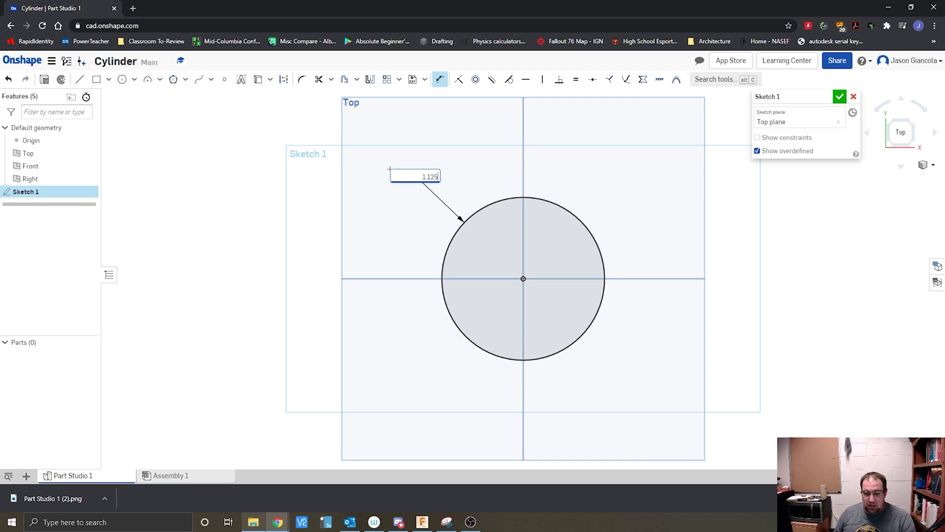
pyautogui.press('Return')
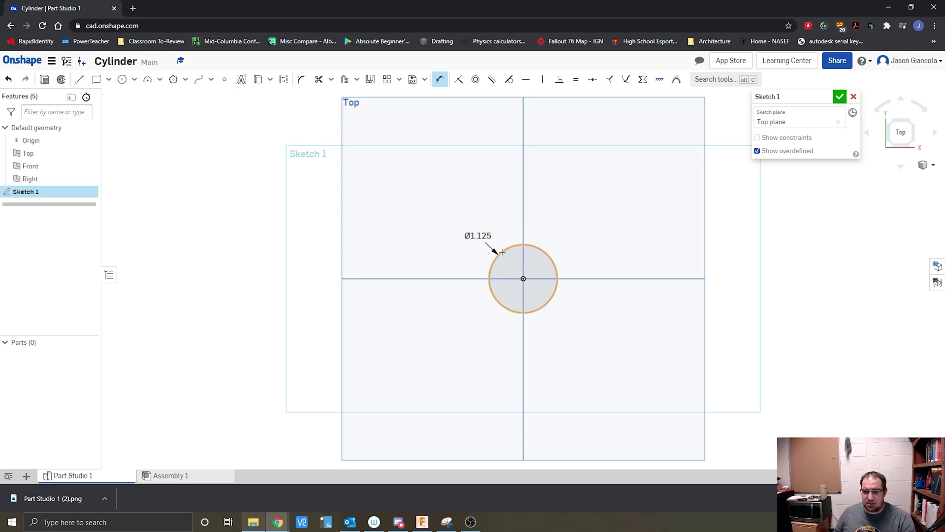
pyautogui.click(840, 96)
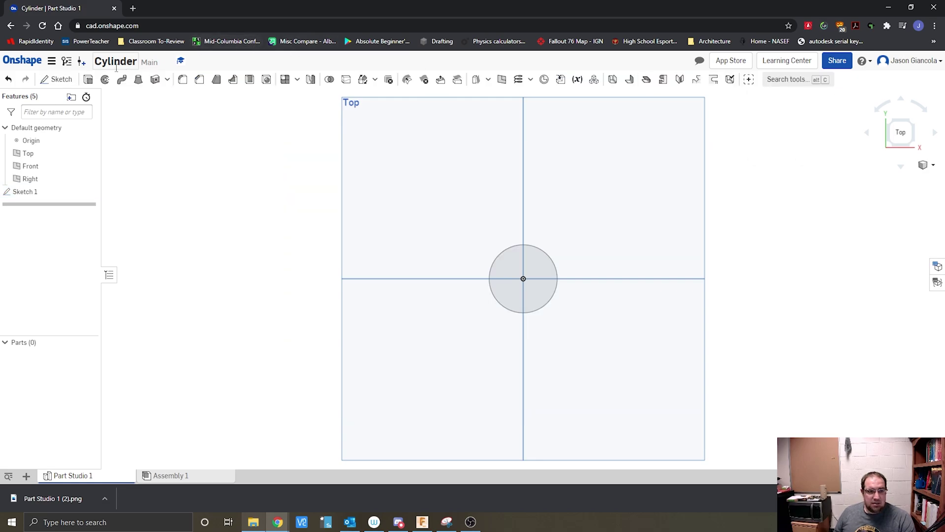
# Extrude the circle region as a new solid with a blind depth of 2.125 in.
pyautogui.click(89, 79)
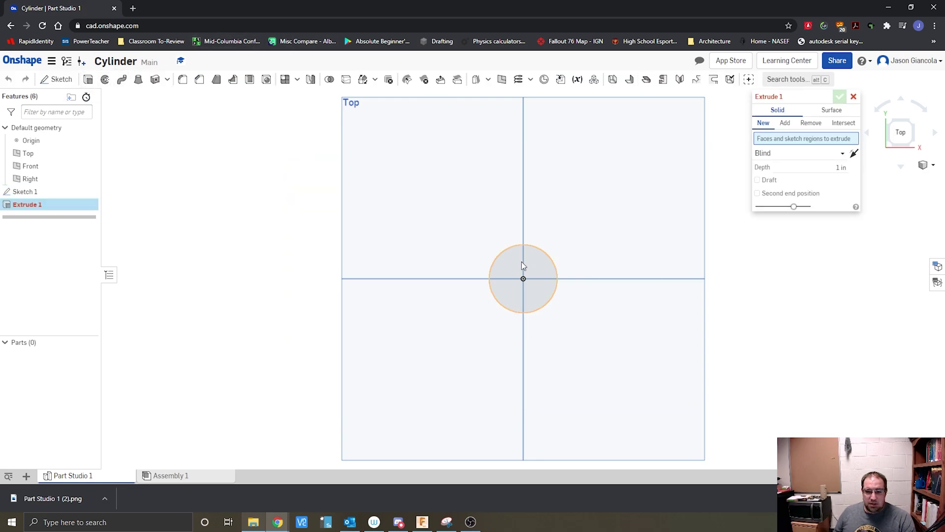
pyautogui.click(913, 144)
pyautogui.click(837, 176)
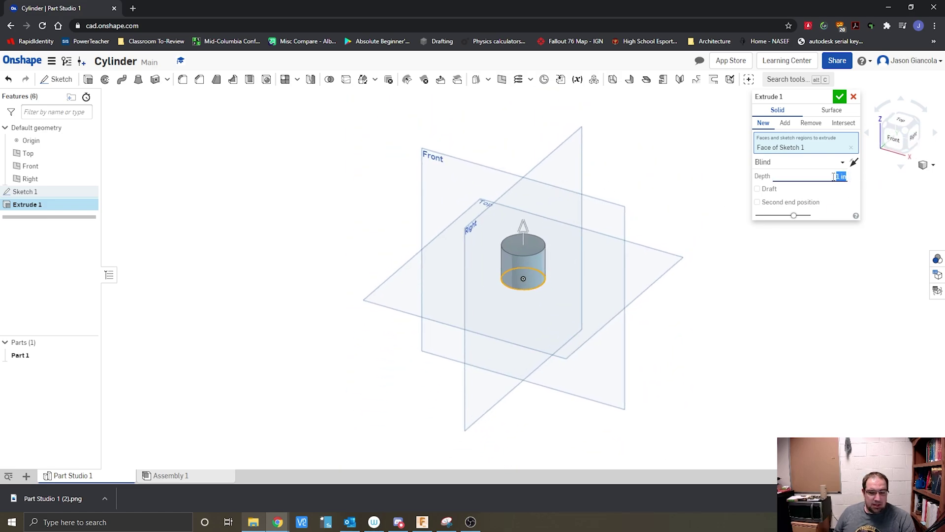
pyautogui.write('2.125')
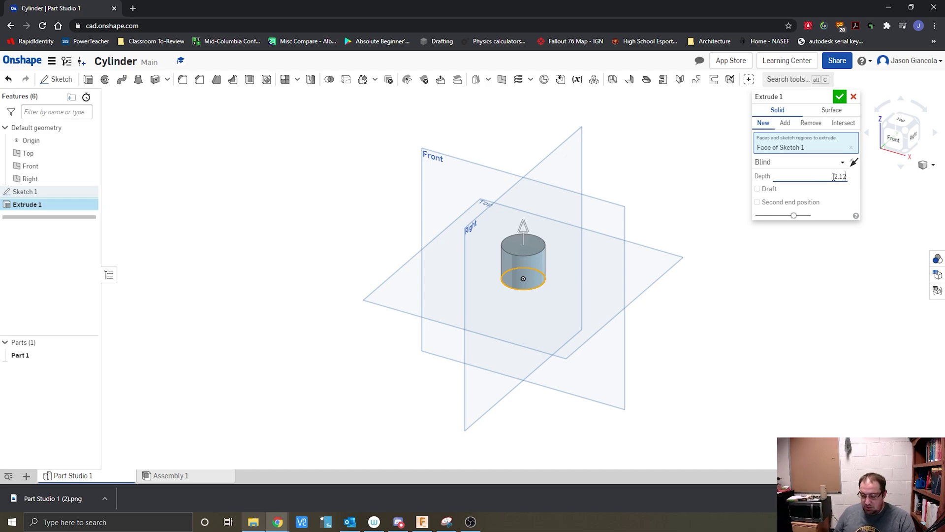
pyautogui.press('Return')
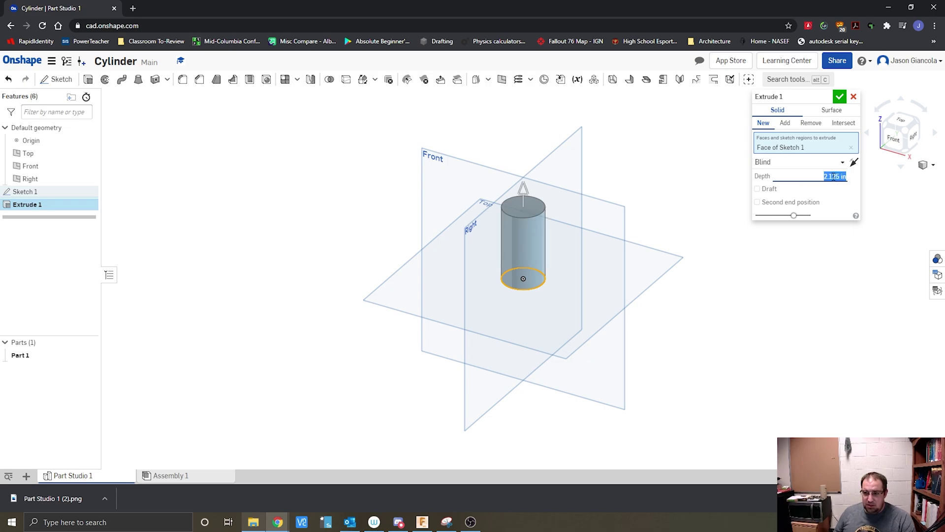
pyautogui.press('Return')
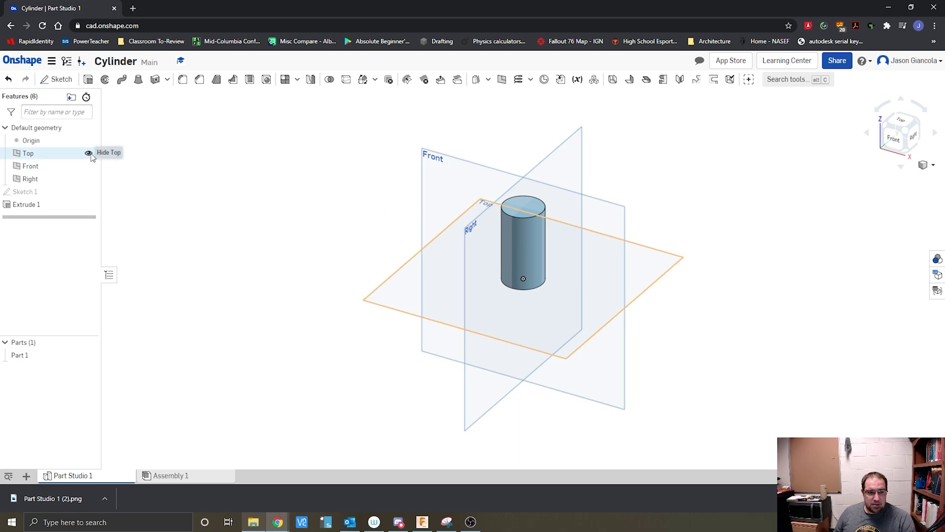
# Hide the Top, Front and Right default planes around the cylinder.
pyautogui.click(89, 153)
pyautogui.click(89, 166)
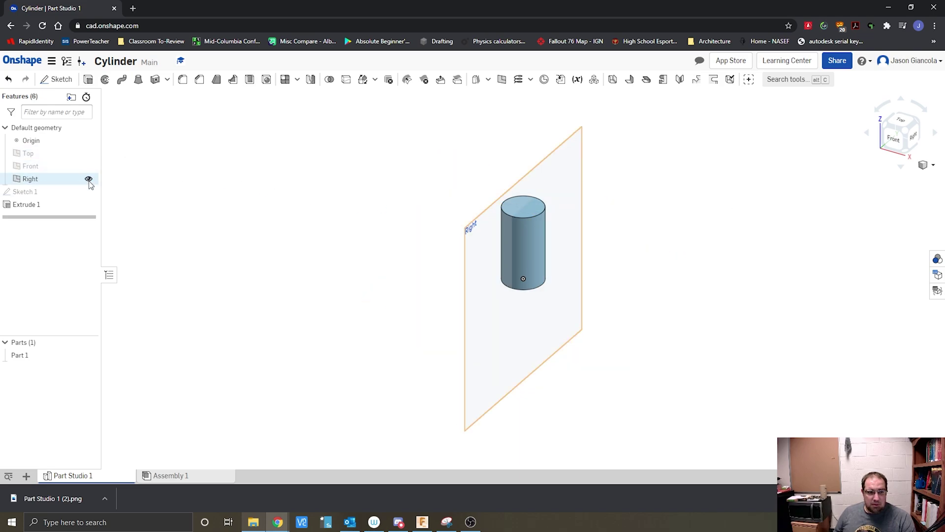
pyautogui.click(89, 179)
# Examine the whole cylinder at several zoom levels and from another side, finishing in the isometric view.
pyautogui.press('f')
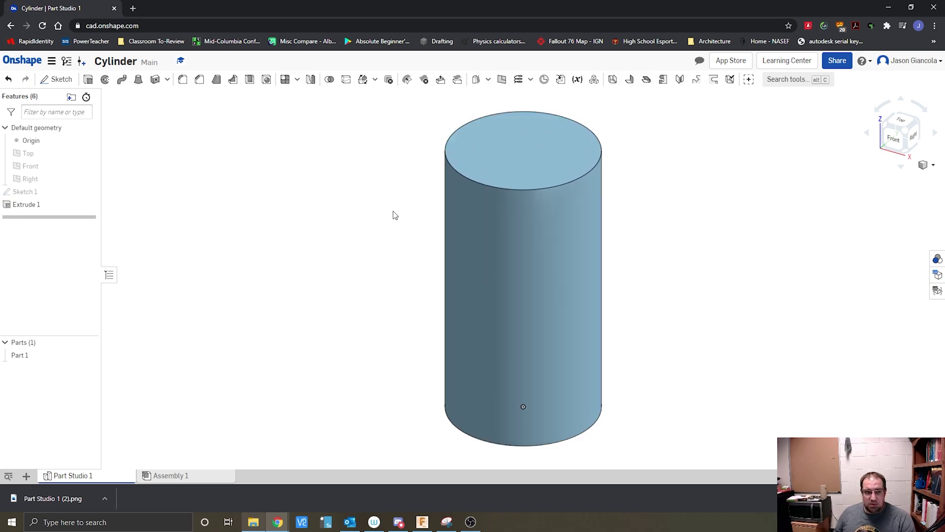
pyautogui.scroll(-3, 559, 311)
pyautogui.scroll(4, 560, 310)
pyautogui.scroll(-5, 560, 310)
pyautogui.scroll(-1, 560, 310)
pyautogui.scroll(1, 560, 310)
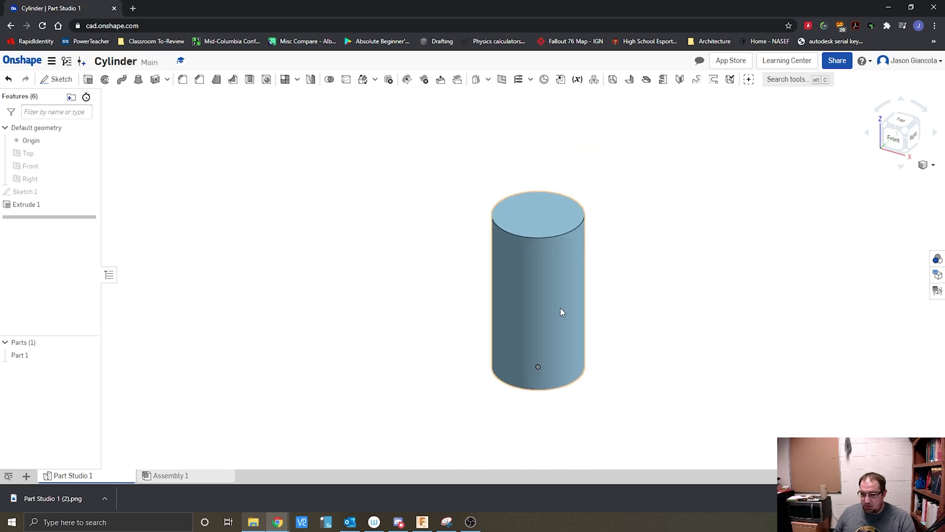
pyautogui.scroll(3, 561, 310)
pyautogui.scroll(1, 561, 311)
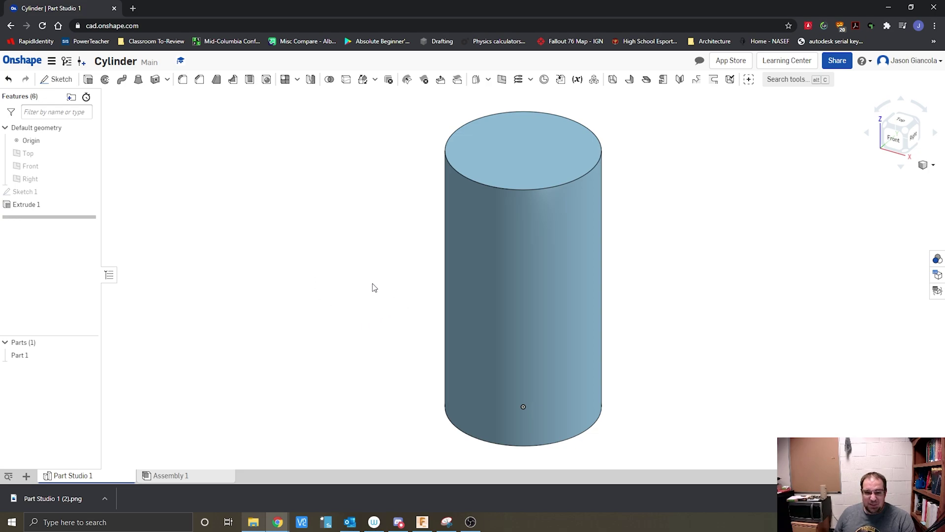
pyautogui.moveTo(389, 268); pyautogui.dragTo(413, 250, button='middle')
pyautogui.moveTo(418, 217); pyautogui.dragTo(597, 177, button='right')
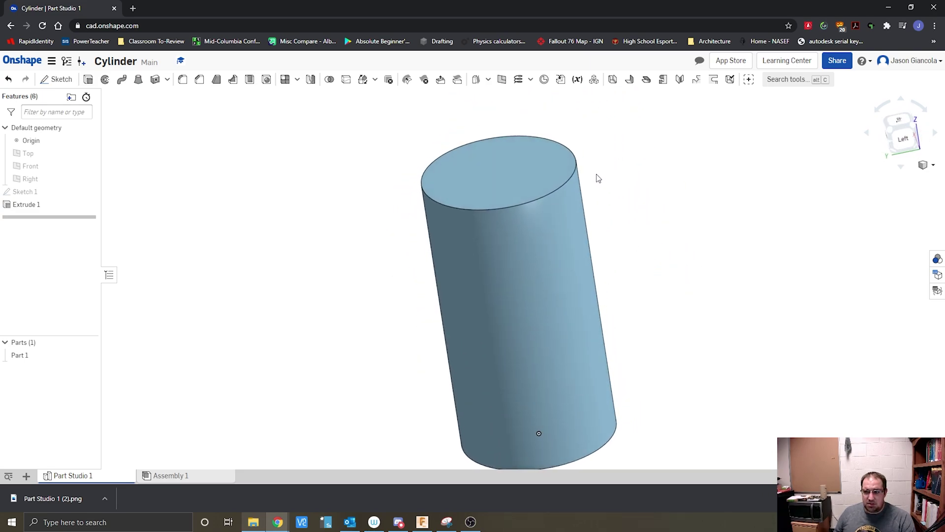
pyautogui.click(910, 127)
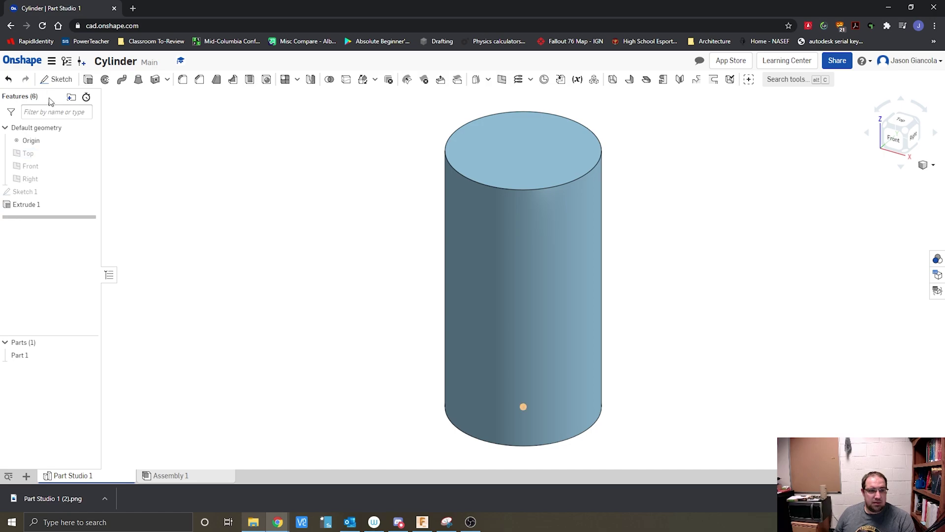
# Download a print image of the cylinder using Letter size and Portrait orientation.
pyautogui.click(50, 61)
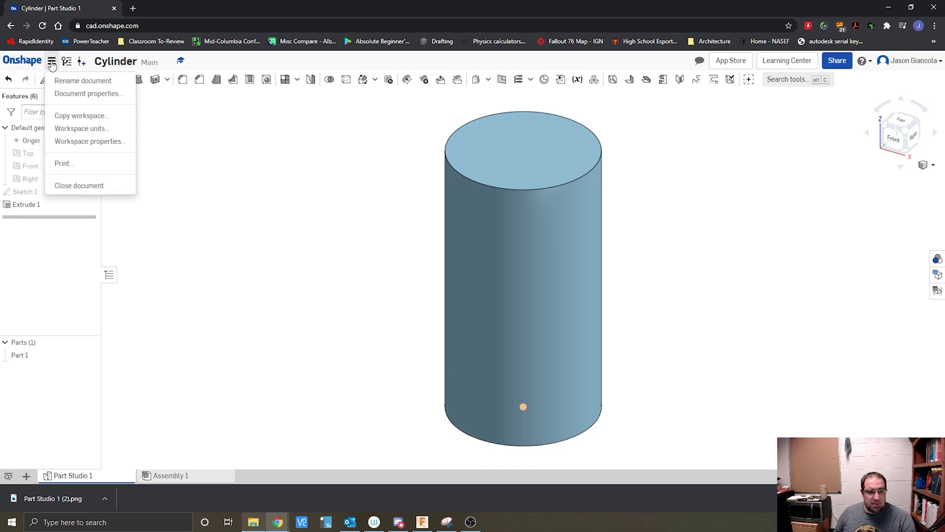
pyautogui.click(67, 166)
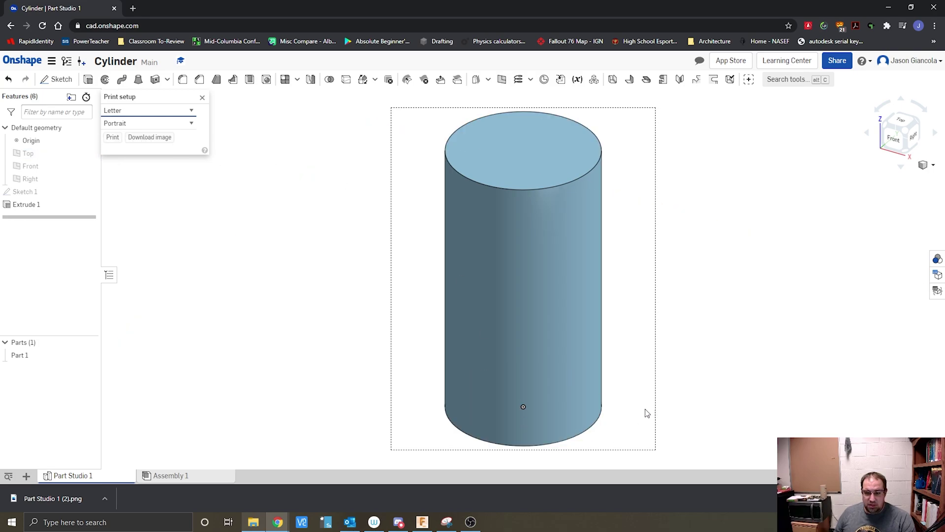
pyautogui.click(162, 143)
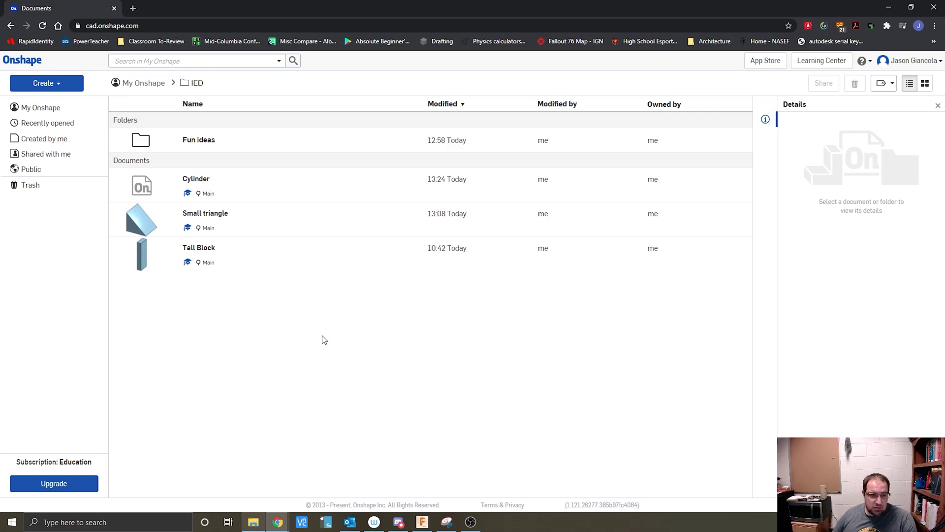
# Create a new document named Block Bridge in the IED folder.
pyautogui.click(61, 84)
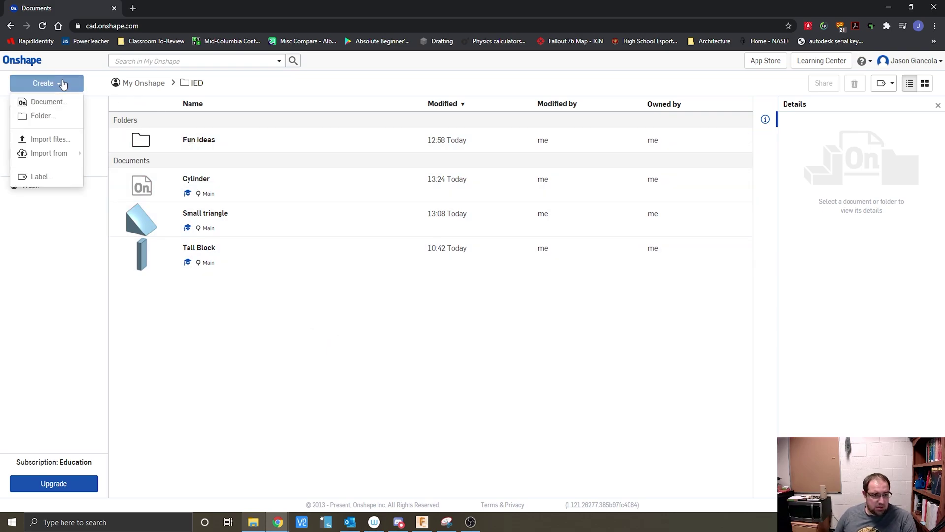
pyautogui.click(47, 102)
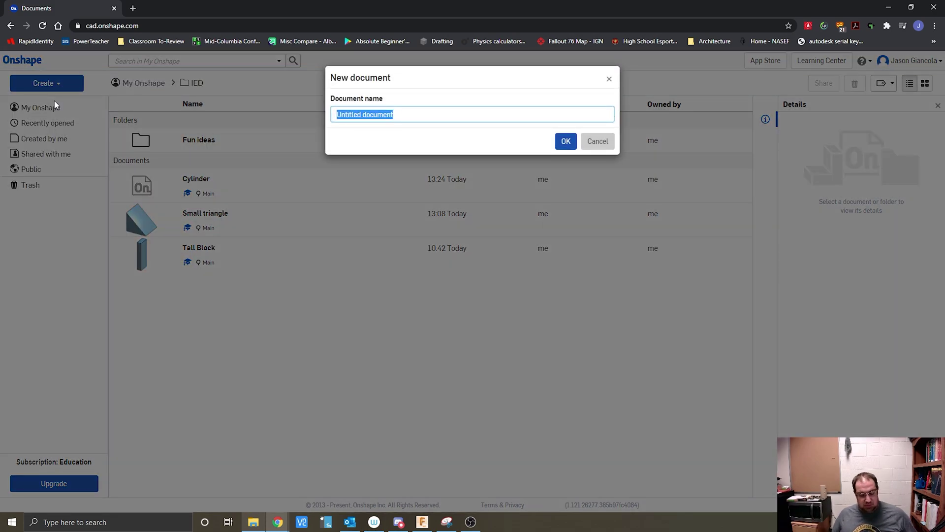
pyautogui.write('Blo')
pyautogui.press('BackSpace')
pyautogui.press('BackSpace')
pyautogui.press('BackSpace')
pyautogui.write('Block')
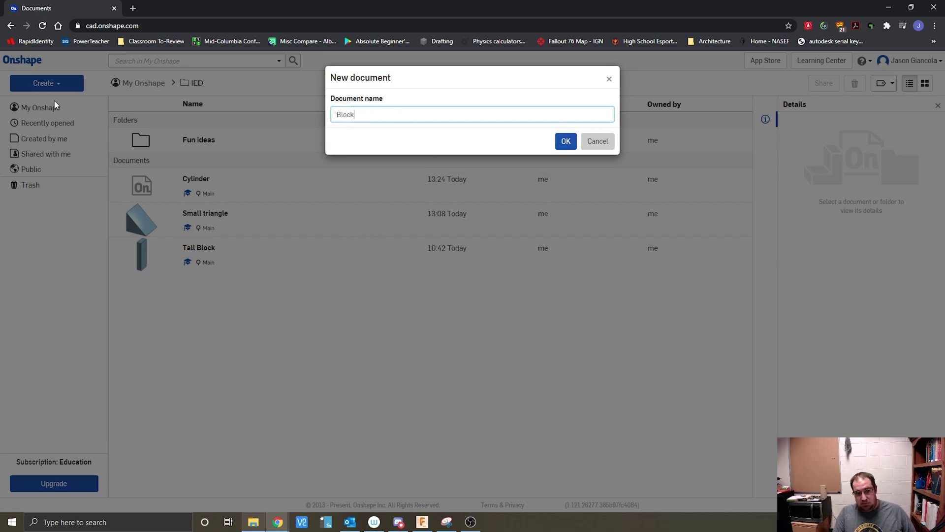
pyautogui.write(' Bridge')
pyautogui.press('Return')
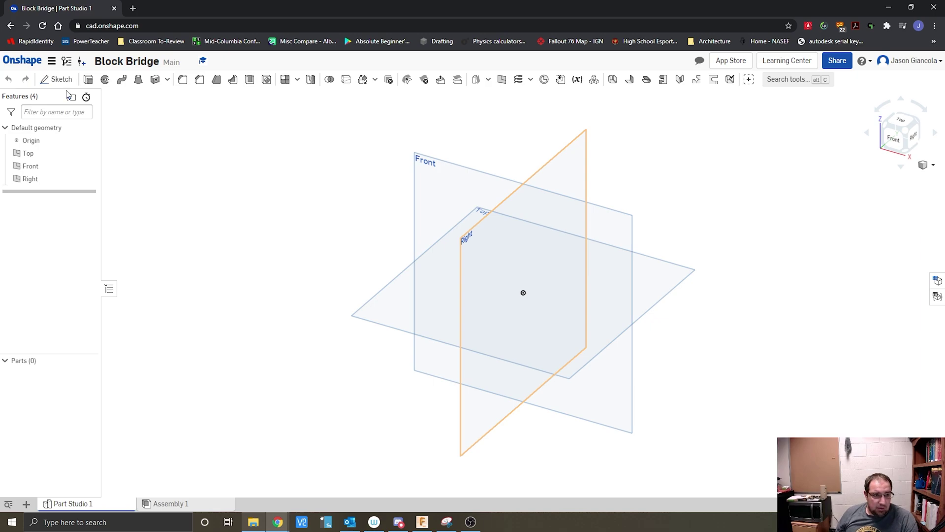
# Start a sketch on the Front plane and draw a center point rectangle about 3.62 by 1.55 in from the origin.
pyautogui.click(56, 79)
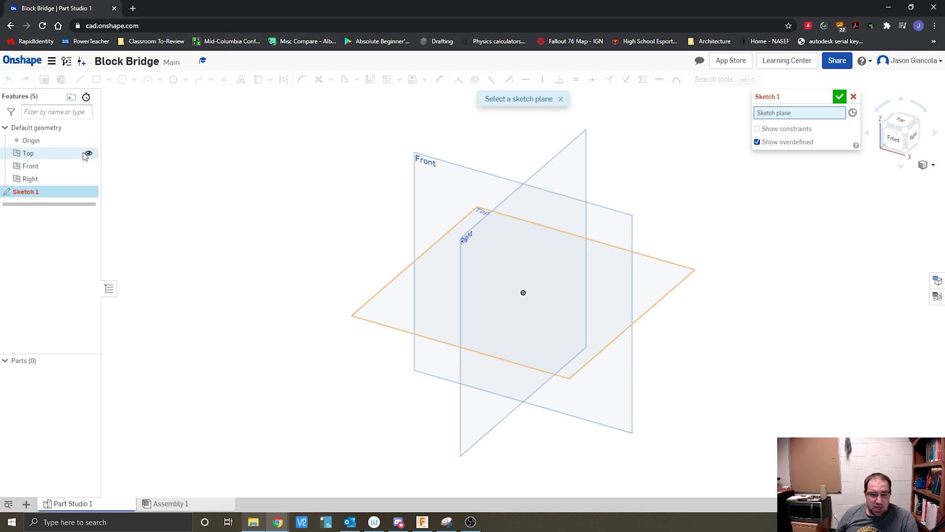
pyautogui.click(431, 182)
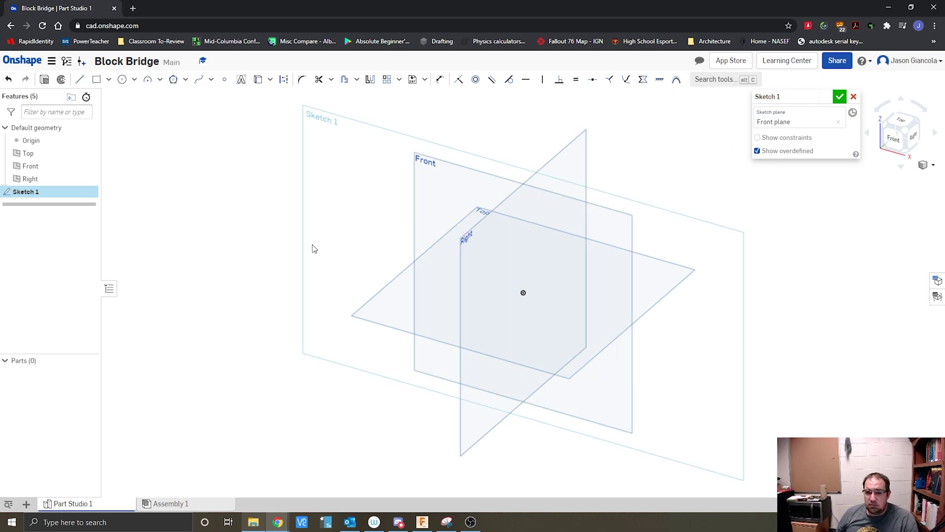
pyautogui.click(894, 142)
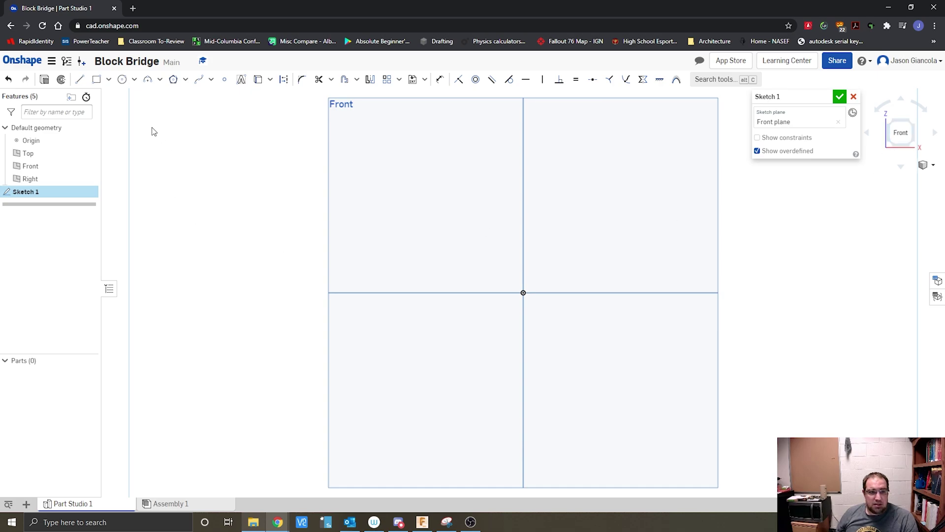
pyautogui.click(108, 82)
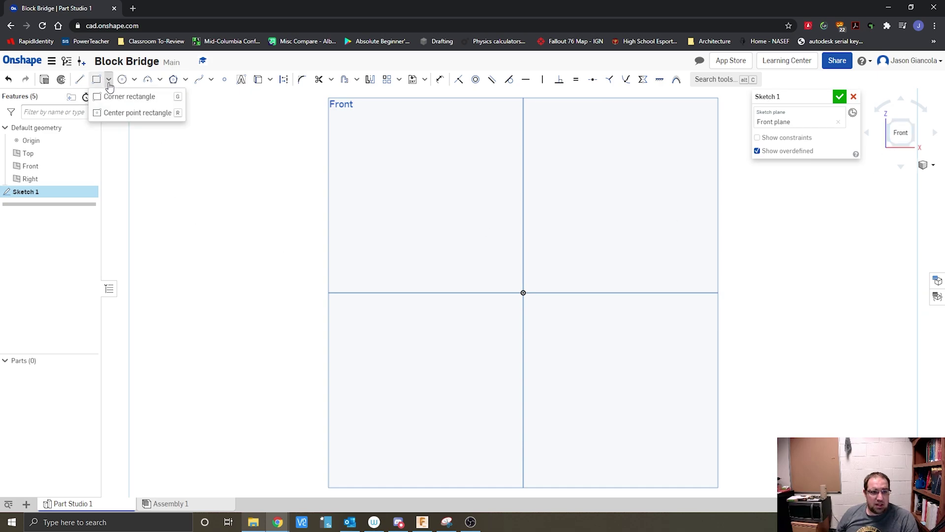
pyautogui.click(118, 113)
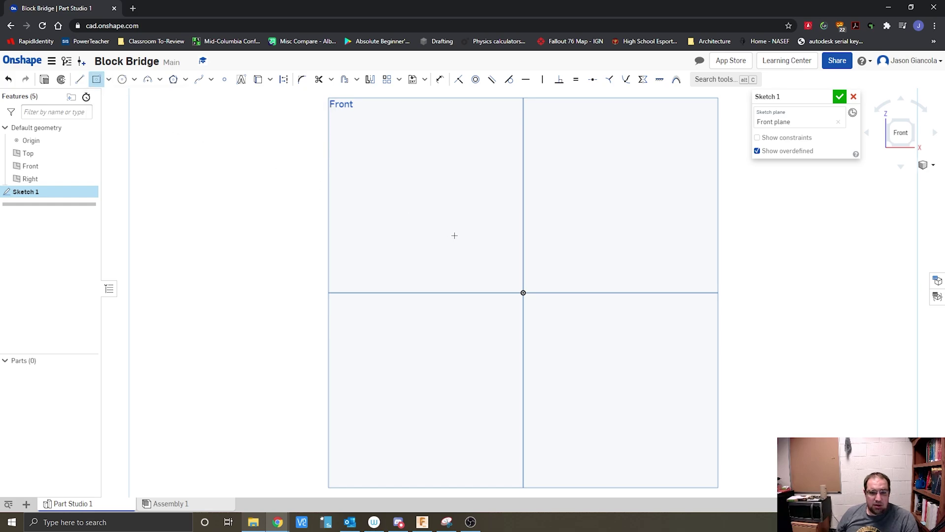
pyautogui.click(522, 292)
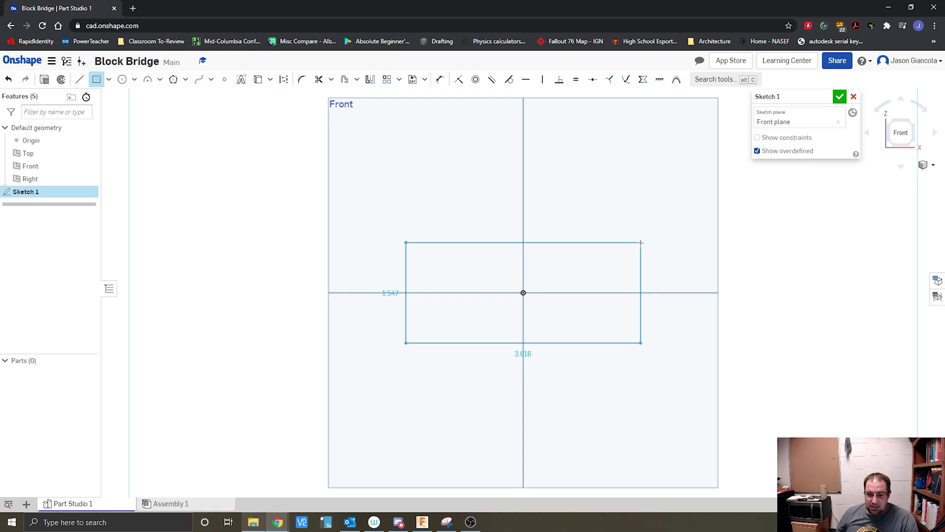
pyautogui.click(641, 242)
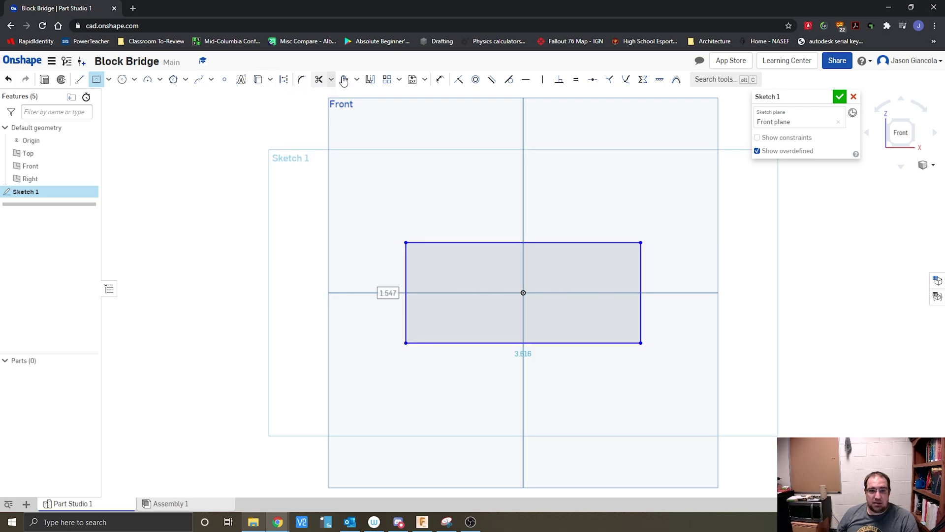
# Dimension the rectangle's height to 1.5 in and its width to 2.75 in.
pyautogui.click(440, 79)
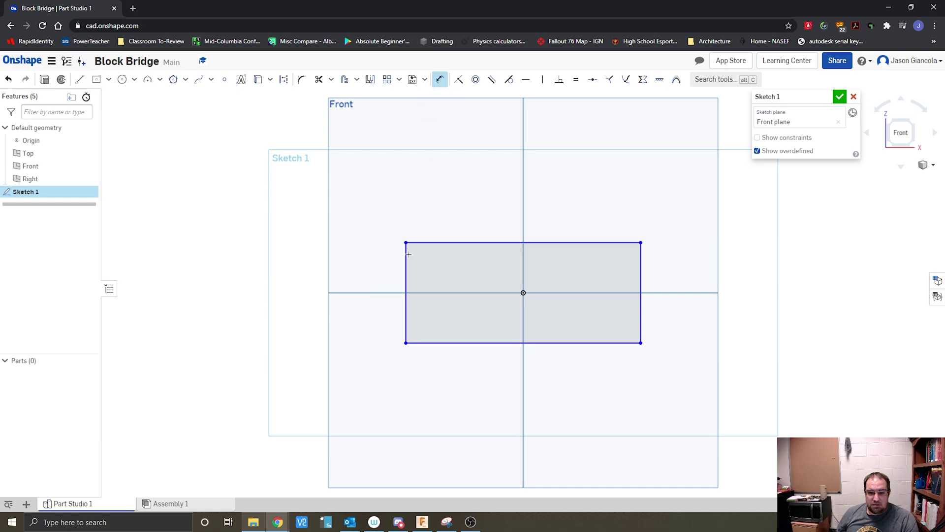
pyautogui.click(406, 286)
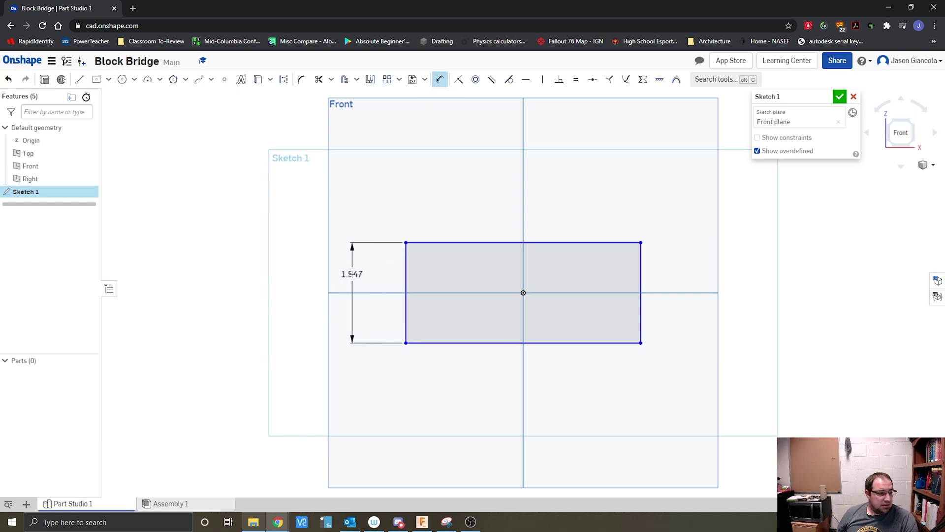
pyautogui.click(352, 275)
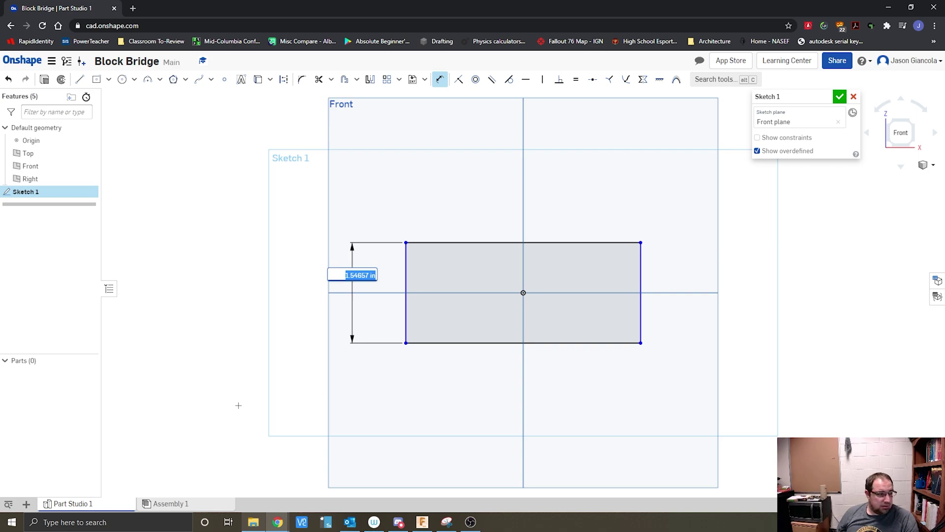
pyautogui.write('1.5')
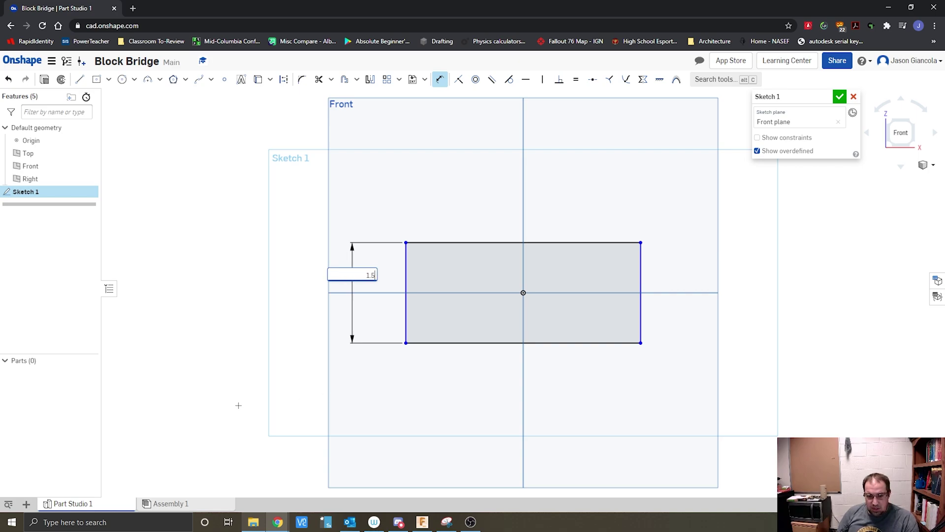
pyautogui.press('Return')
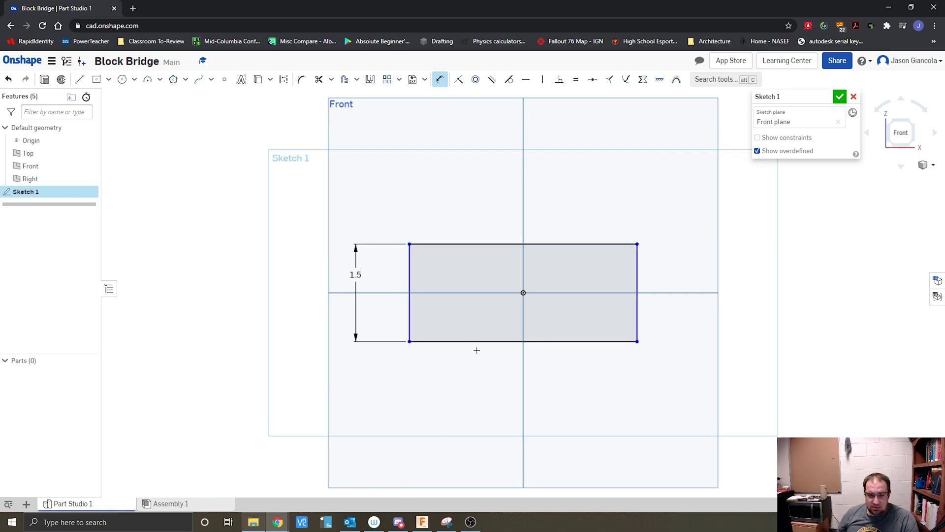
pyautogui.click(475, 341)
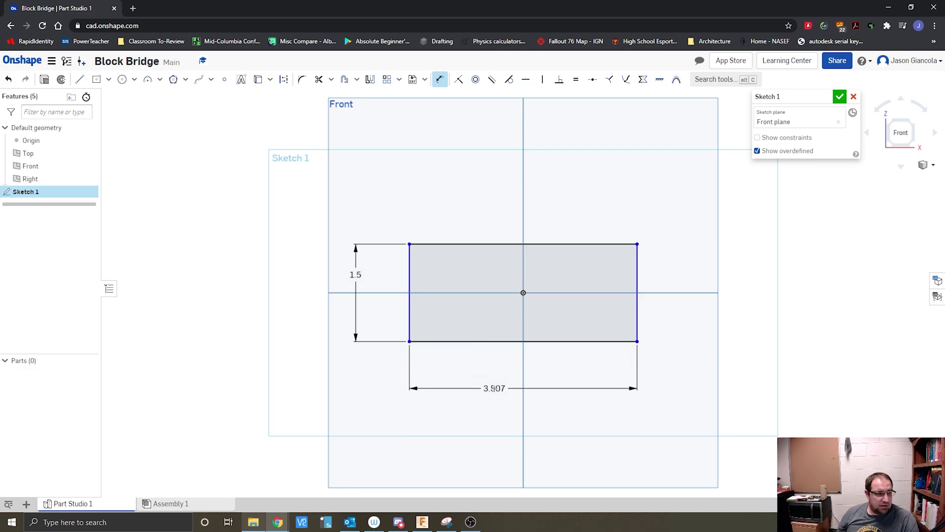
pyautogui.click(493, 388)
pyautogui.write('2.75')
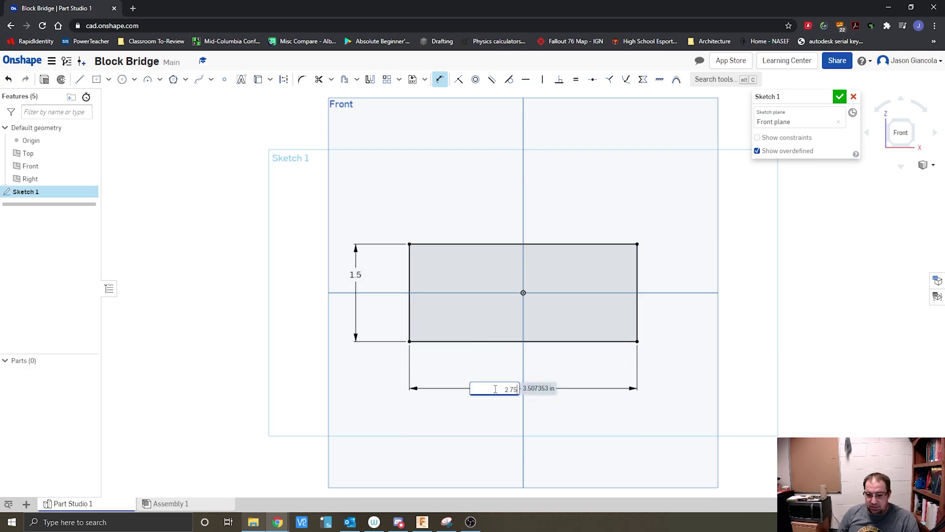
pyautogui.press('Return')
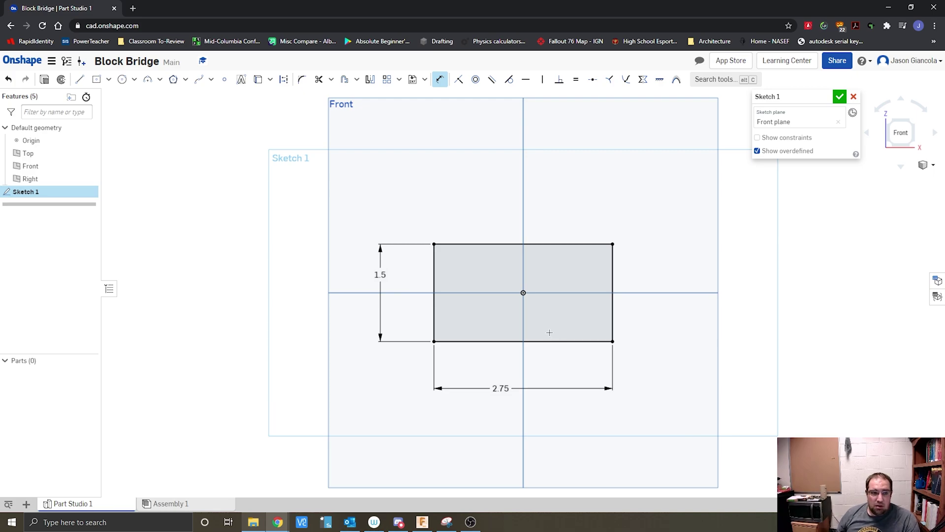
# Sketch a circle centred on the midpoint of the rectangle's bottom edge and dimension its diameter to 2 in.
pyautogui.click(121, 78)
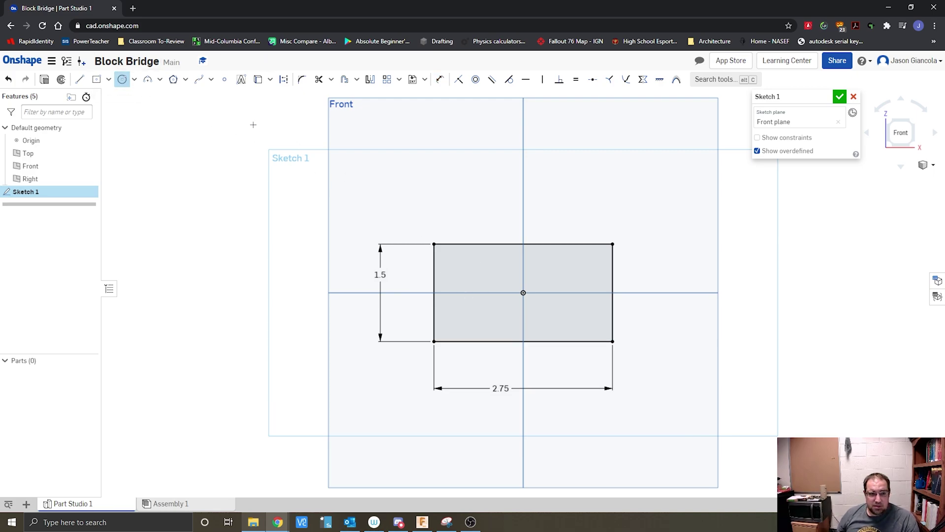
pyautogui.click(523, 341)
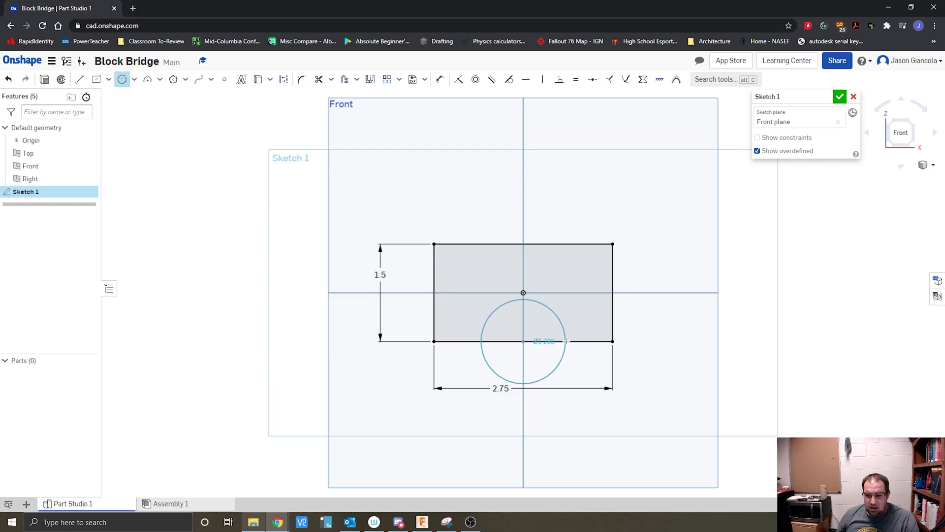
pyautogui.click(567, 341)
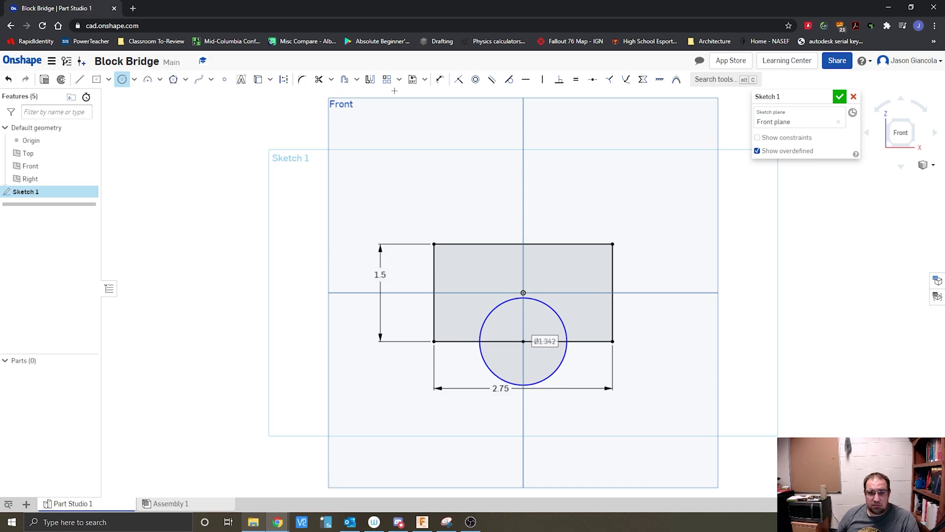
pyautogui.click(439, 80)
pyautogui.click(563, 362)
pyautogui.click(595, 373)
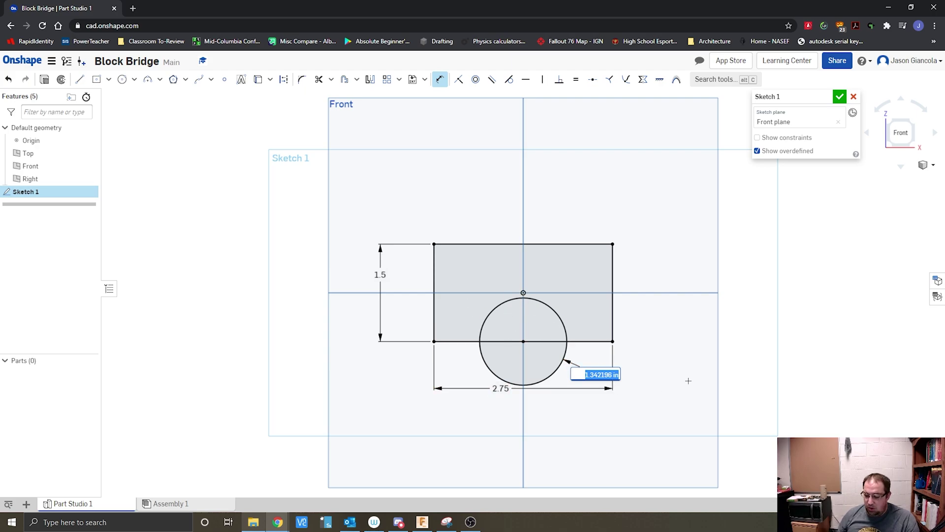
pyautogui.write('2')
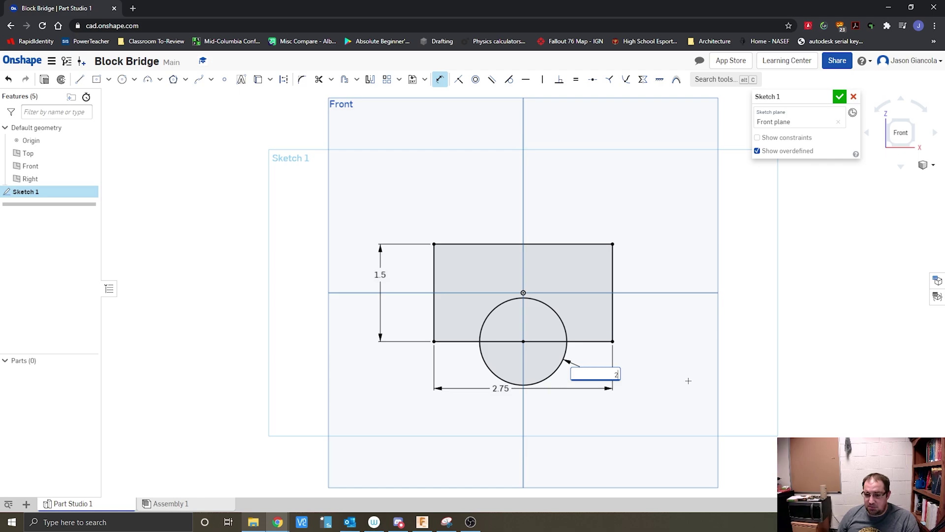
pyautogui.press('Return')
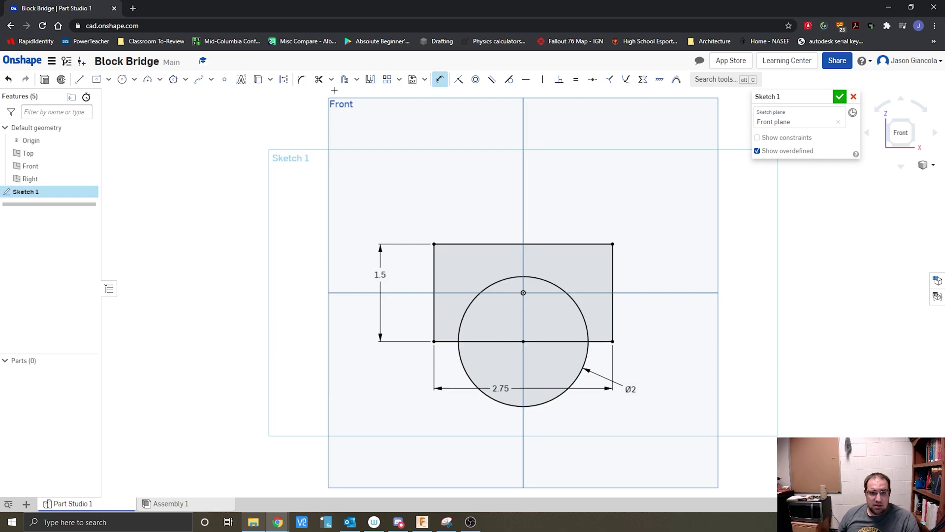
# Trim away the circle's lower half and the bottom edge segments inside it to form the bridge's arch.
pyautogui.click(319, 80)
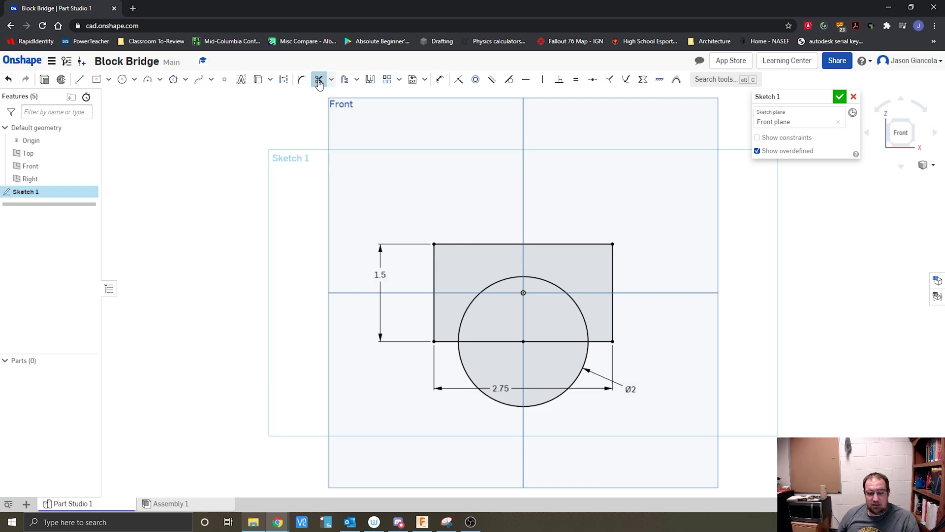
pyautogui.click(577, 381)
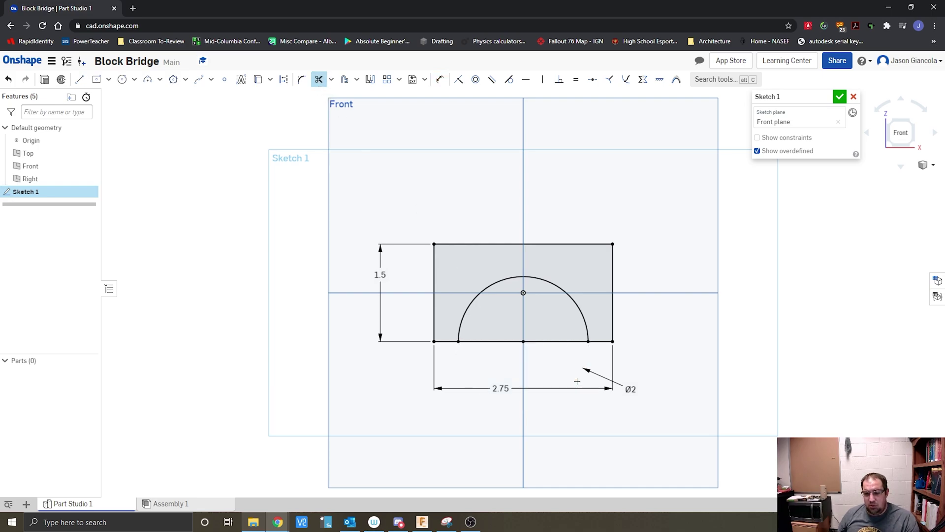
pyautogui.click(555, 341)
pyautogui.click(506, 342)
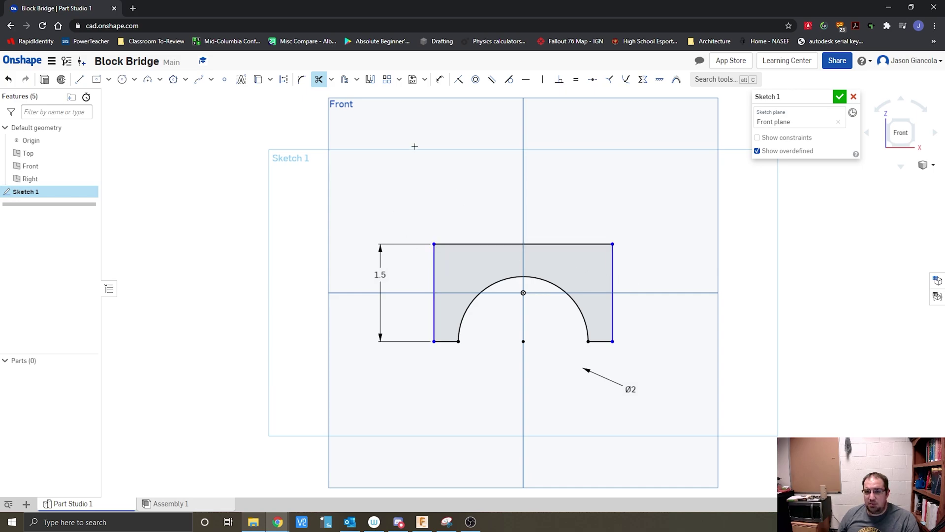
# Dimension the profile's top edge to 2.75 in and finish the sketch.
pyautogui.click(440, 81)
pyautogui.click(491, 244)
pyautogui.click(512, 193)
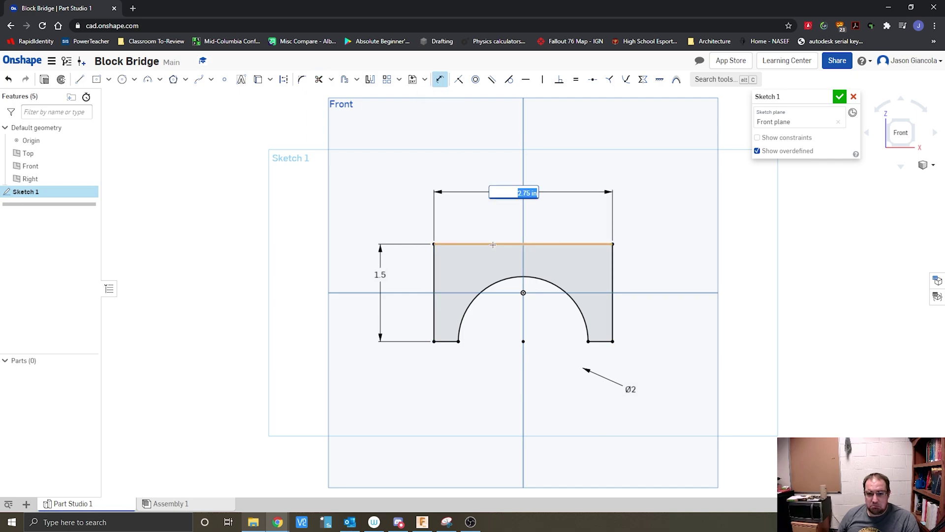
pyautogui.press('Return')
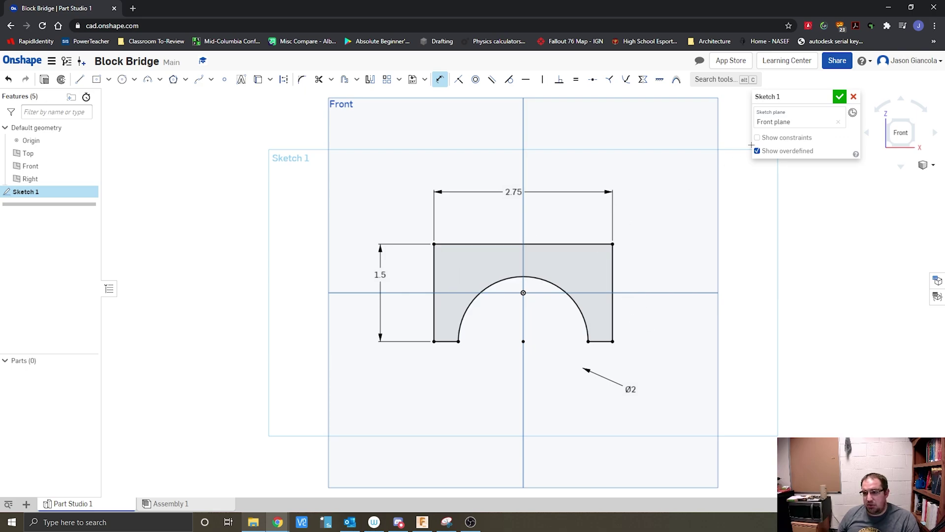
pyautogui.click(839, 97)
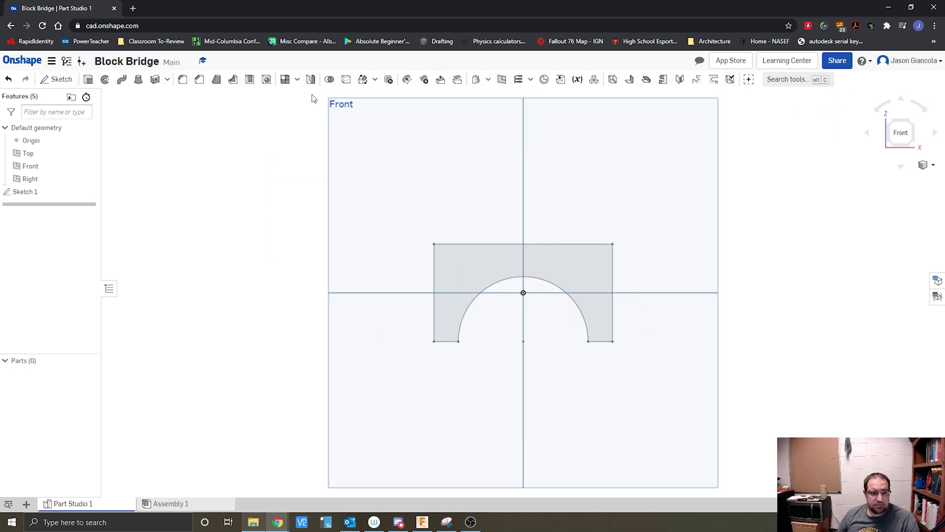
# Extrude the bridge profile as a new solid with a blind depth of 1.5 in.
pyautogui.click(88, 80)
pyautogui.click(584, 268)
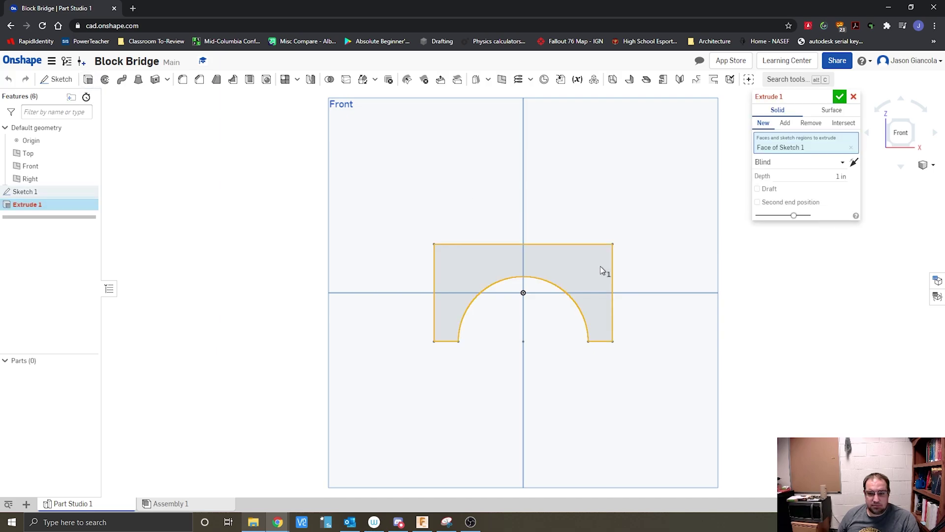
pyautogui.click(912, 127)
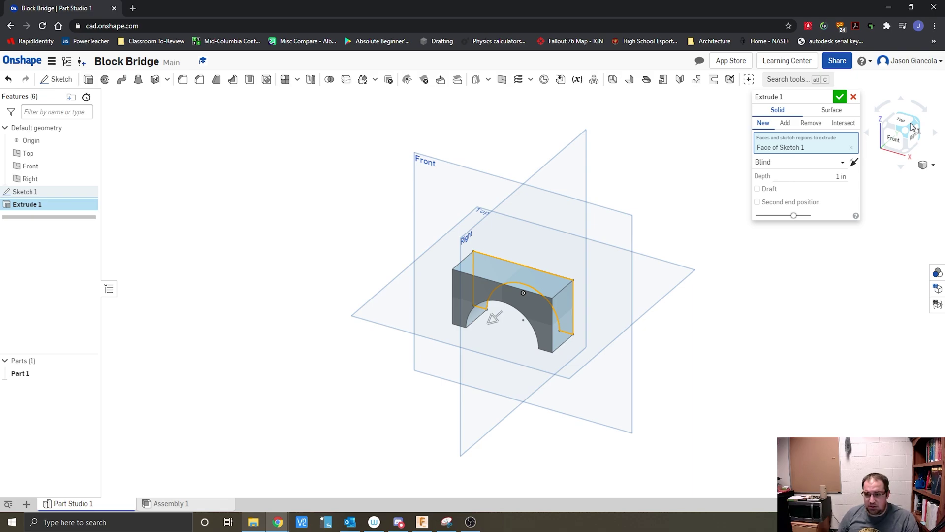
pyautogui.click(835, 173)
pyautogui.write('1.5')
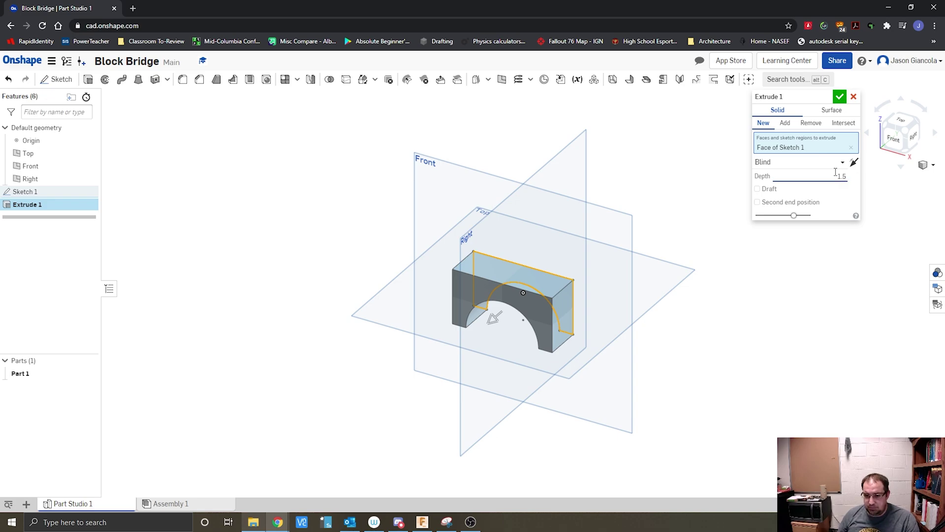
pyautogui.press('Return')
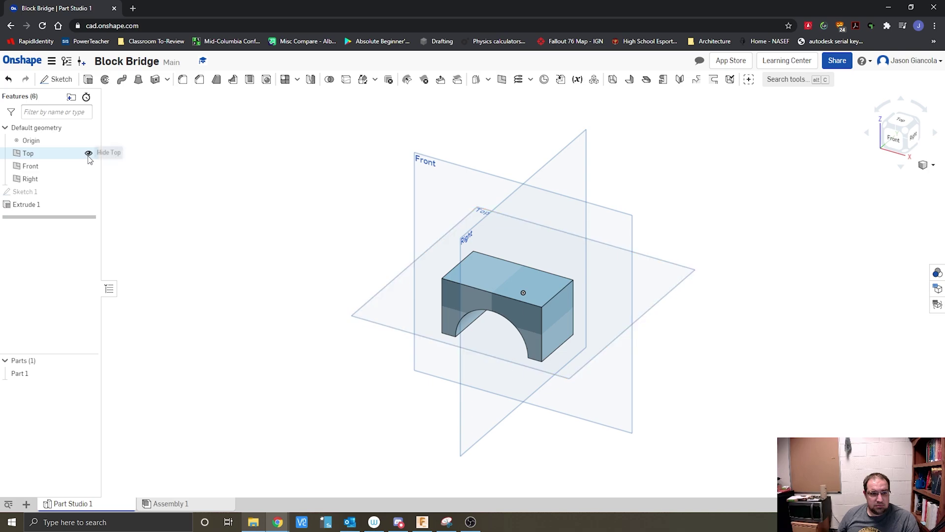
# Hide the Top, Front and Right planes so only the bridge solid is displayed.
pyautogui.click(90, 154)
pyautogui.click(90, 166)
pyautogui.click(90, 179)
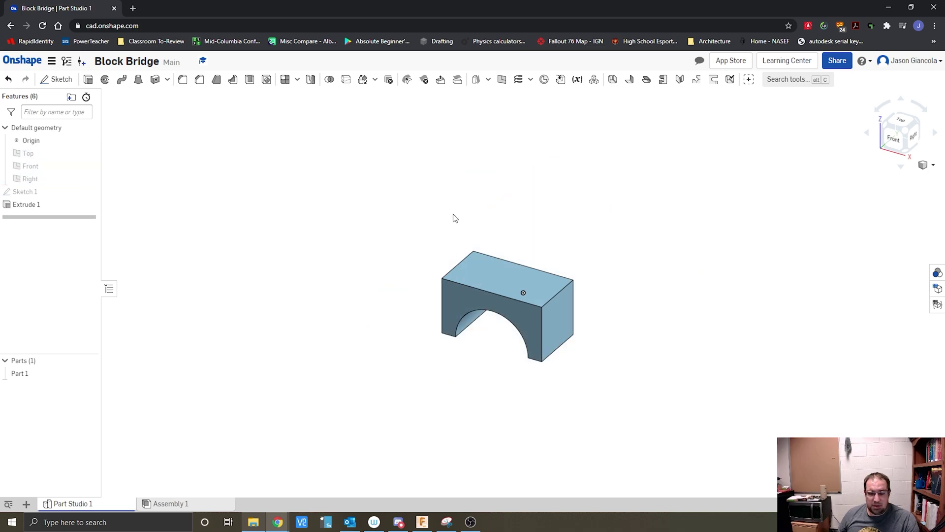
pyautogui.press('f')
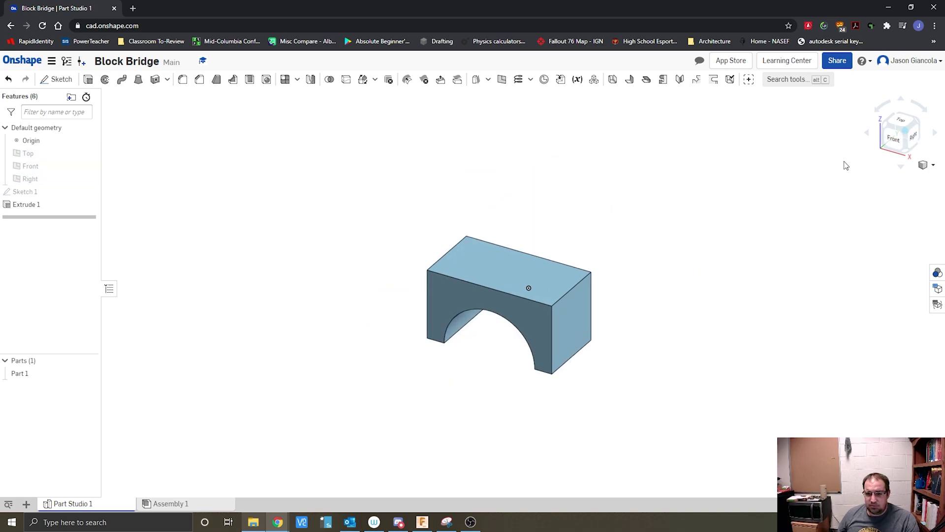
pyautogui.scroll(-2, 507, 223)
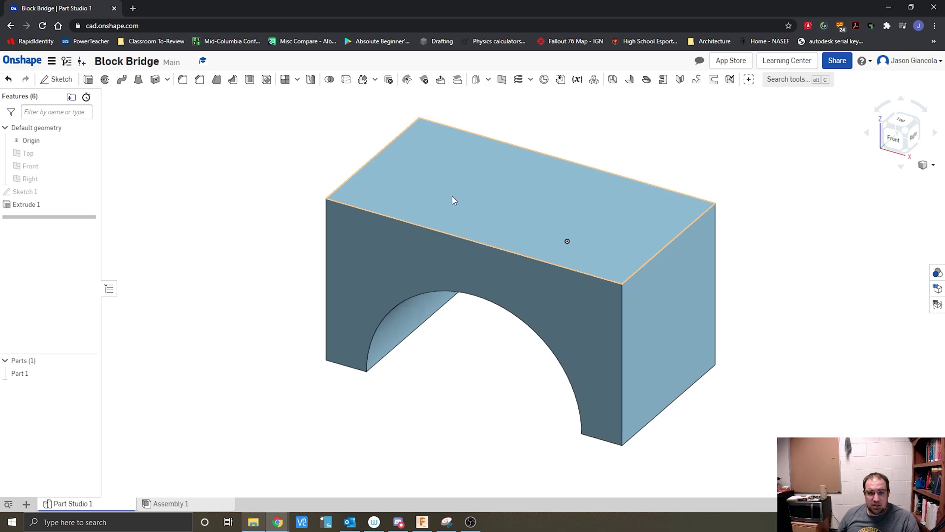
# Download a print image of the bridge in Letter size, portrait orientation, and open it to check the framing.
pyautogui.click(51, 62)
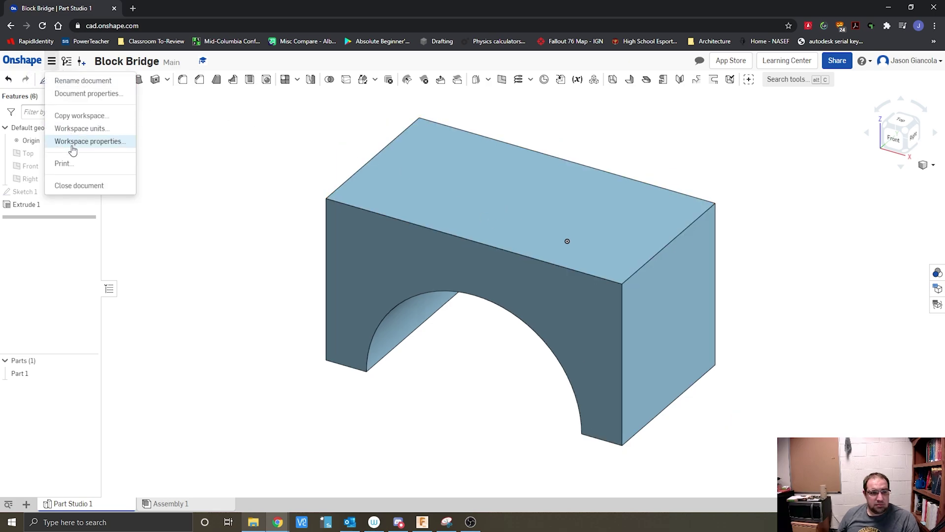
pyautogui.click(66, 162)
pyautogui.click(143, 137)
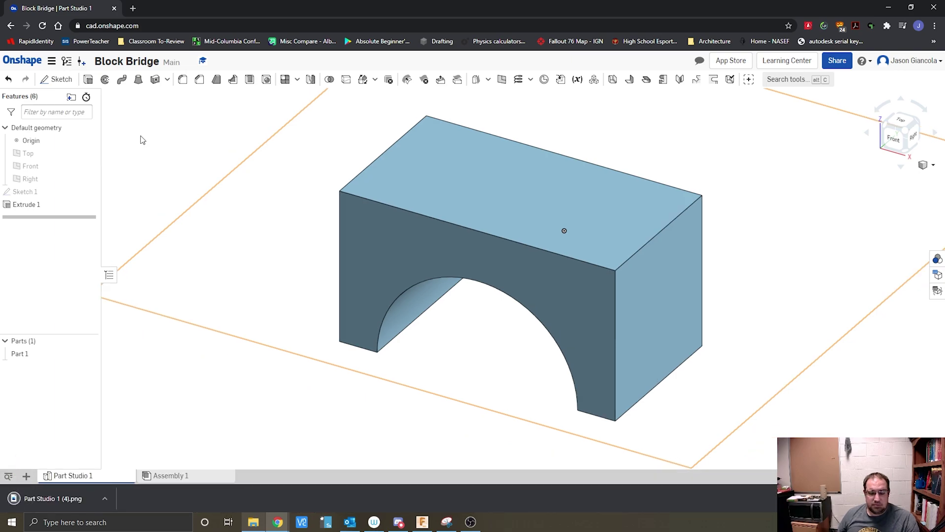
pyautogui.click(72, 498)
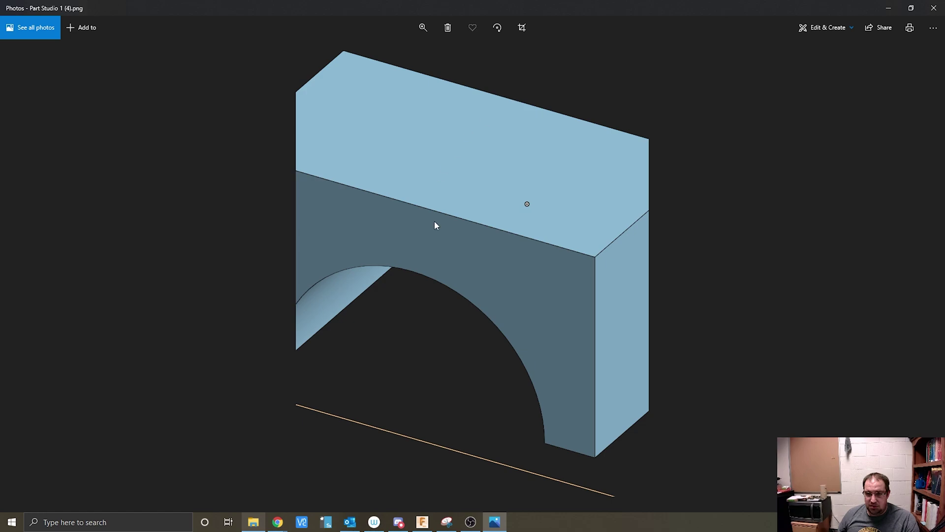
pyautogui.click(934, 8)
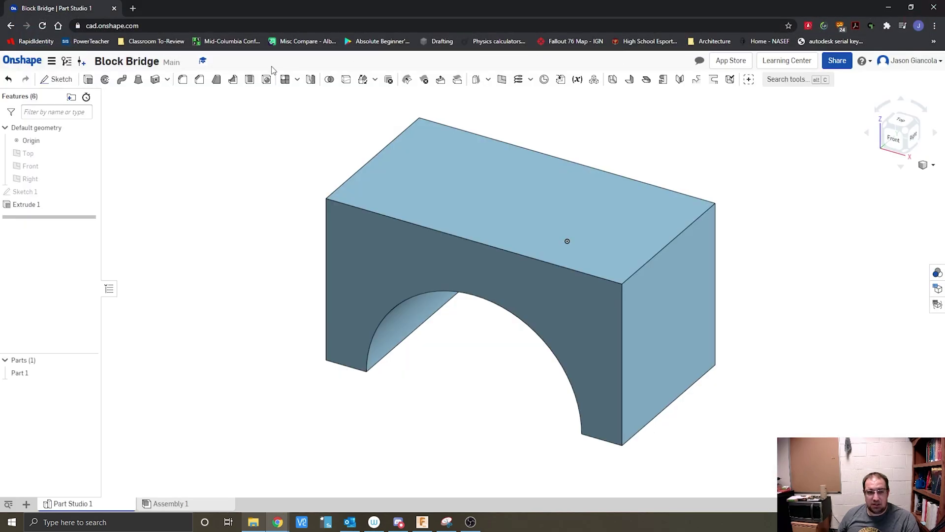
# Download a print image of the bridge in Letter size with landscape orientation and open it to check the framing.
pyautogui.click(51, 61)
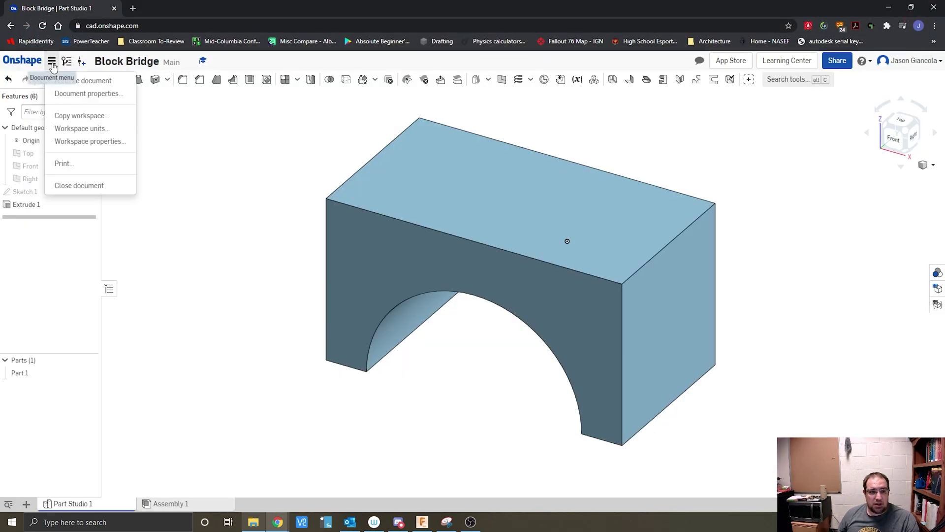
pyautogui.click(71, 166)
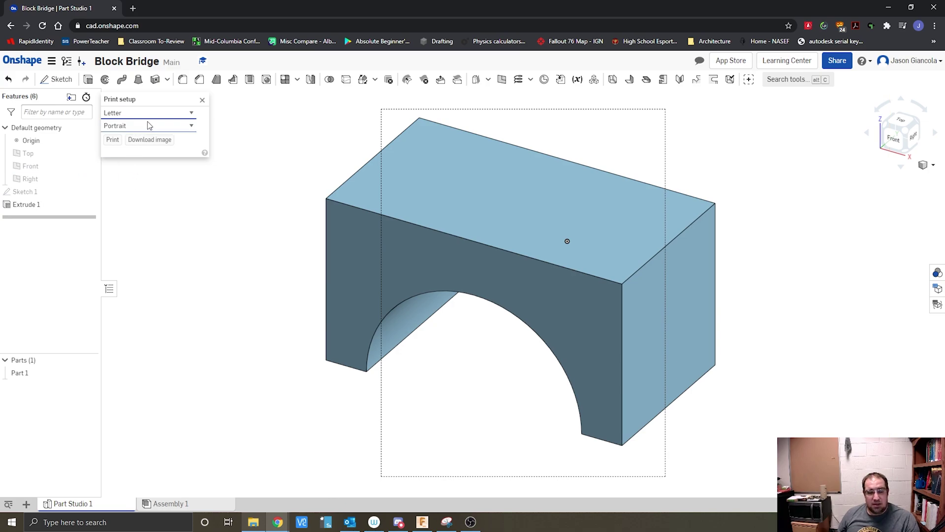
pyautogui.click(192, 127)
pyautogui.click(123, 148)
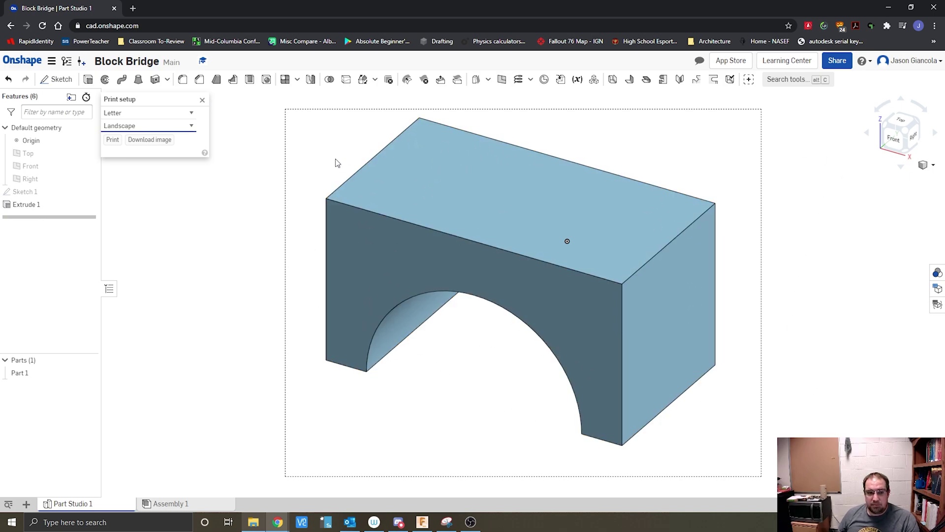
pyautogui.click(152, 140)
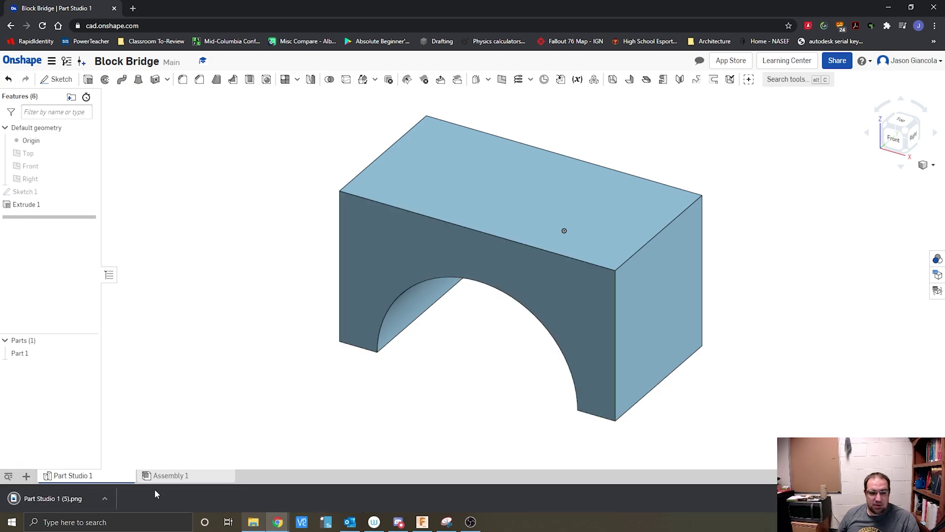
pyautogui.click(34, 499)
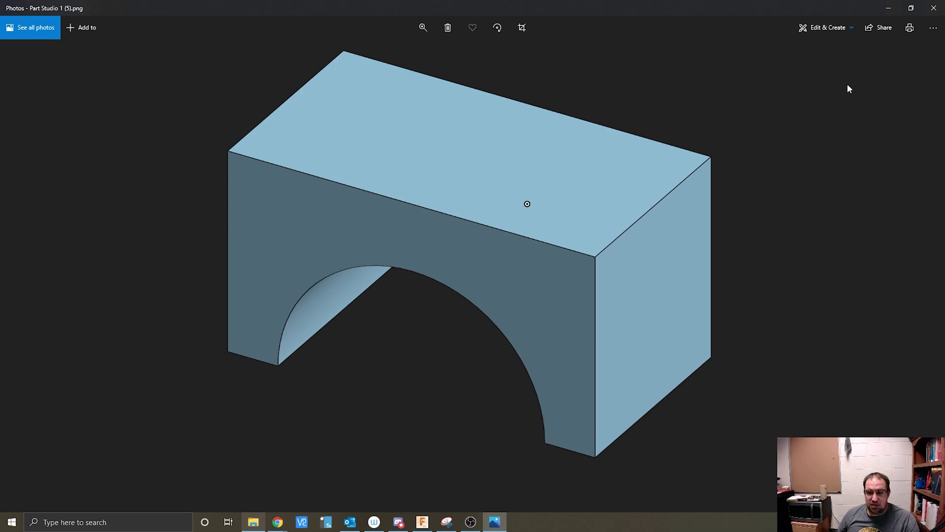
pyautogui.click(933, 8)
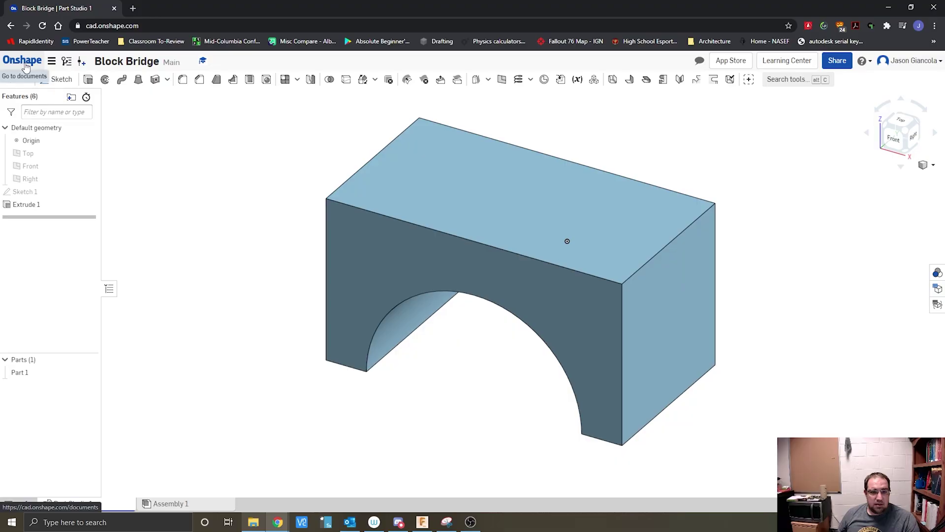
# Return to the documents list and create a new document named Block Bridge V2.
pyautogui.click(23, 59)
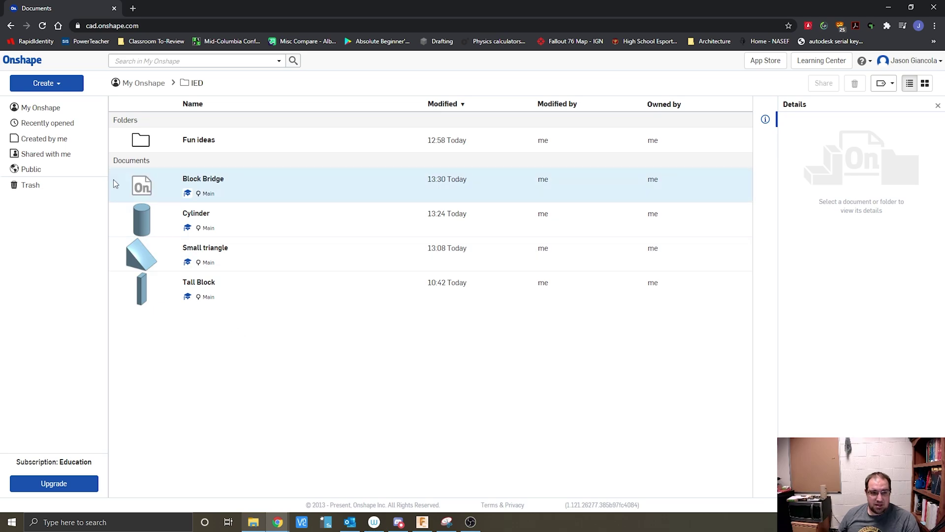
pyautogui.click(58, 88)
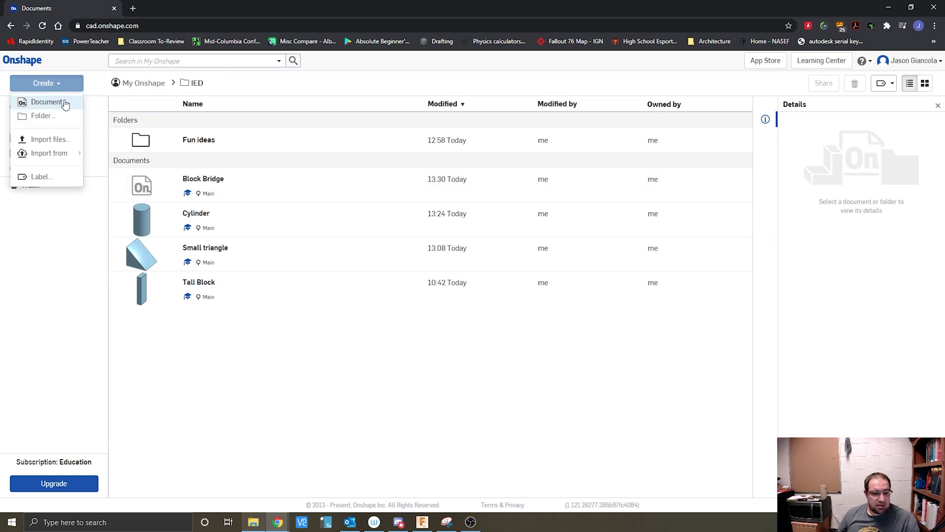
pyautogui.click(66, 103)
pyautogui.write('Block Bridge V2')
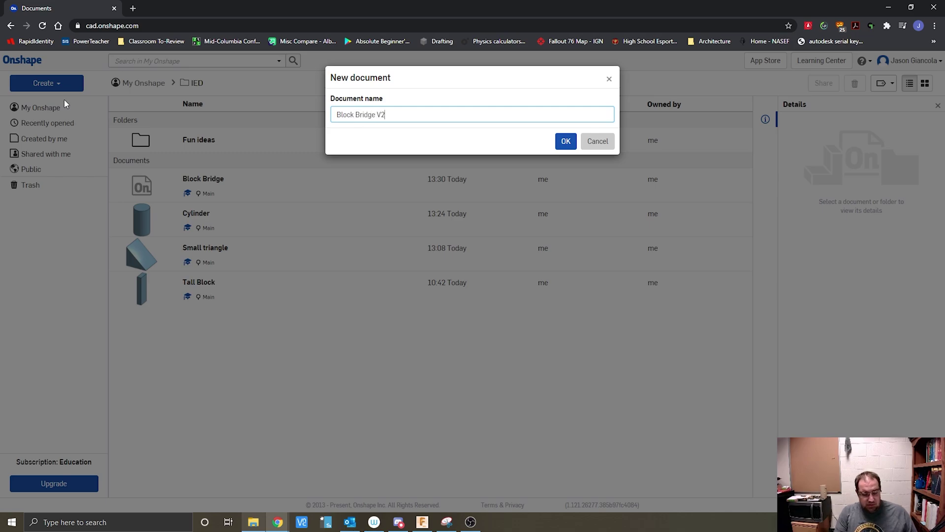
pyautogui.press('Return')
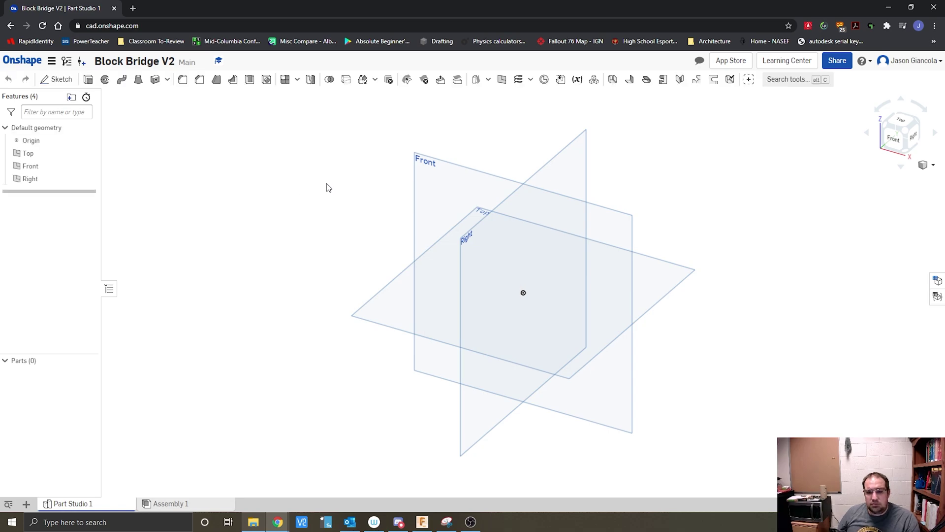
# Start a sketch on the Front plane and draw a centre-point rectangle about 4.09 by 1.94 in, centred on the origin.
pyautogui.click(57, 79)
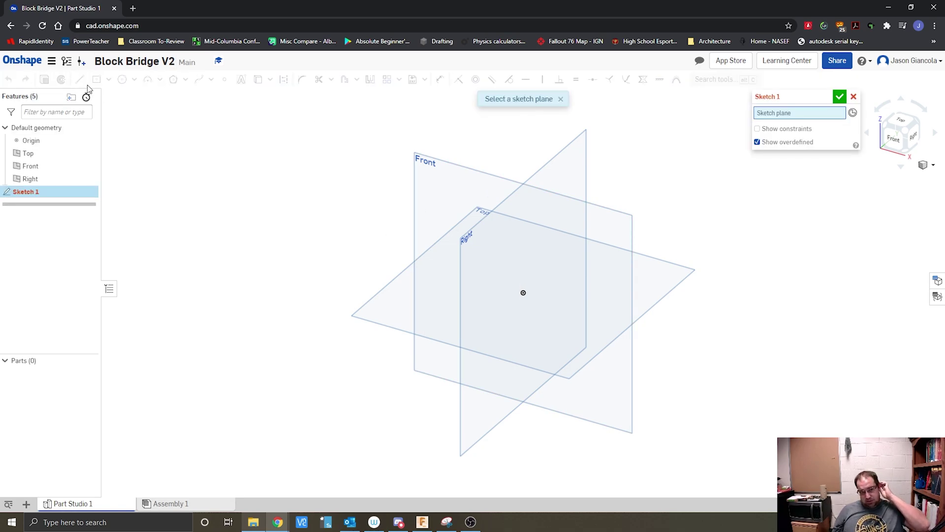
pyautogui.click(431, 177)
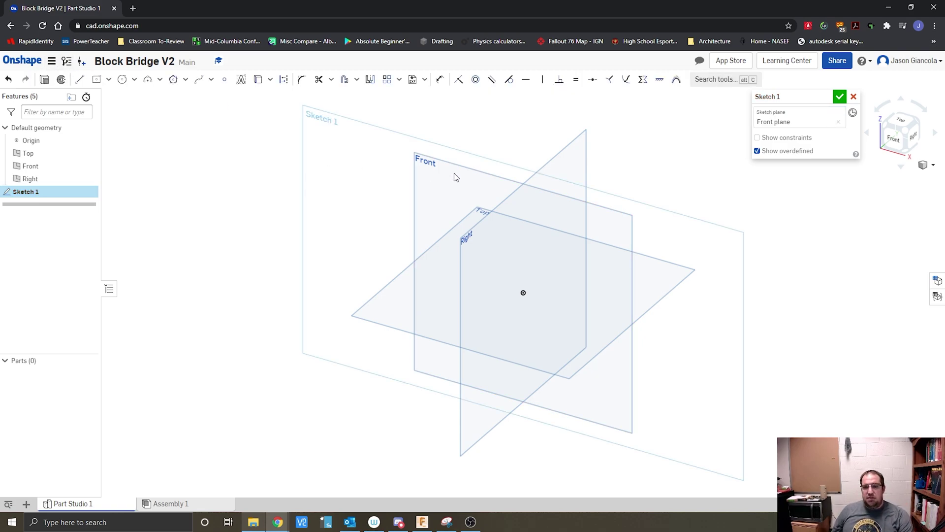
pyautogui.click(894, 141)
pyautogui.click(97, 80)
pyautogui.click(523, 292)
pyautogui.click(655, 356)
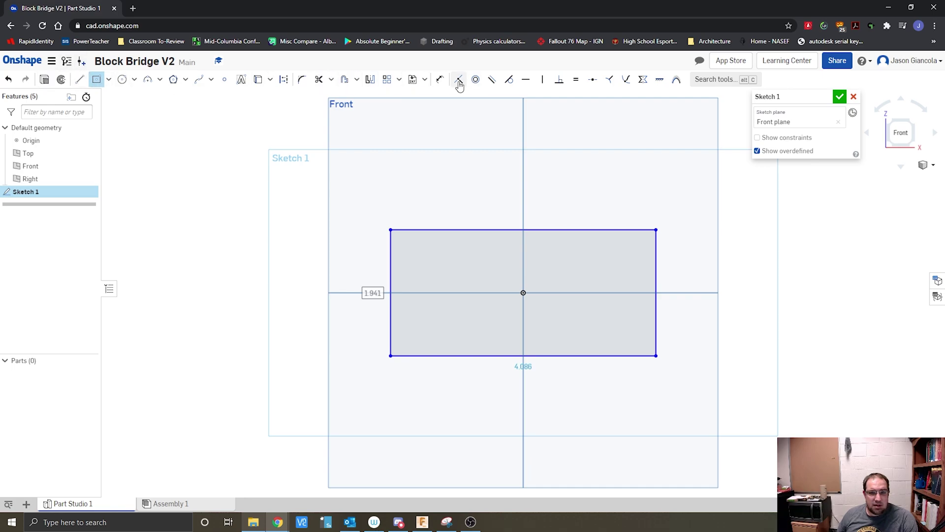
# Dimension the rectangle's height to 1.5 in and its width to 2.75 in, and finish the sketch.
pyautogui.click(439, 79)
pyautogui.click(391, 265)
pyautogui.click(357, 276)
pyautogui.write('1.5')
pyautogui.press('Return')
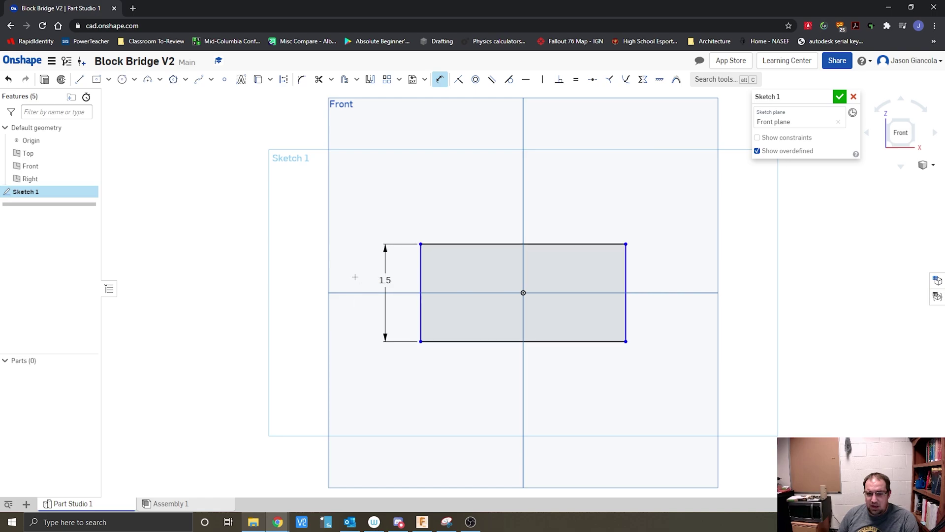
pyautogui.click(462, 244)
pyautogui.click(473, 199)
pyautogui.write('2')
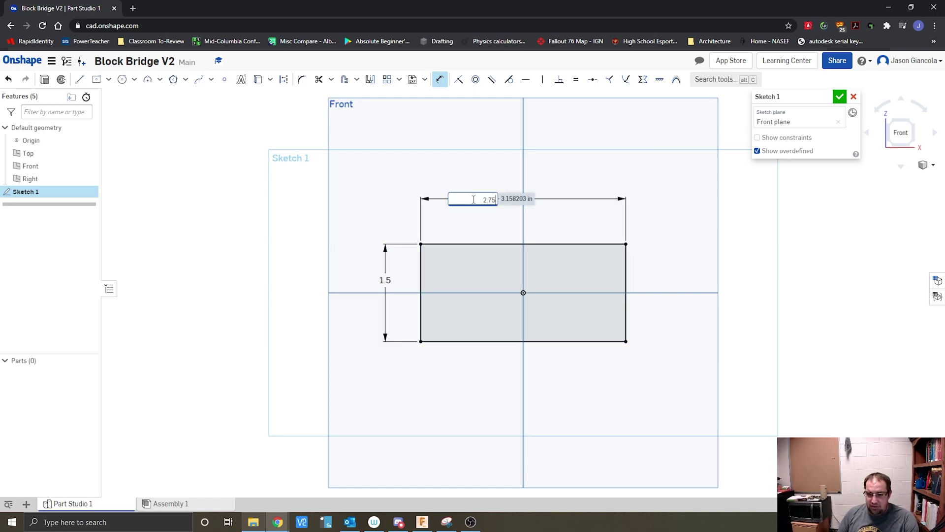
pyautogui.write('.75')
pyautogui.press('Return')
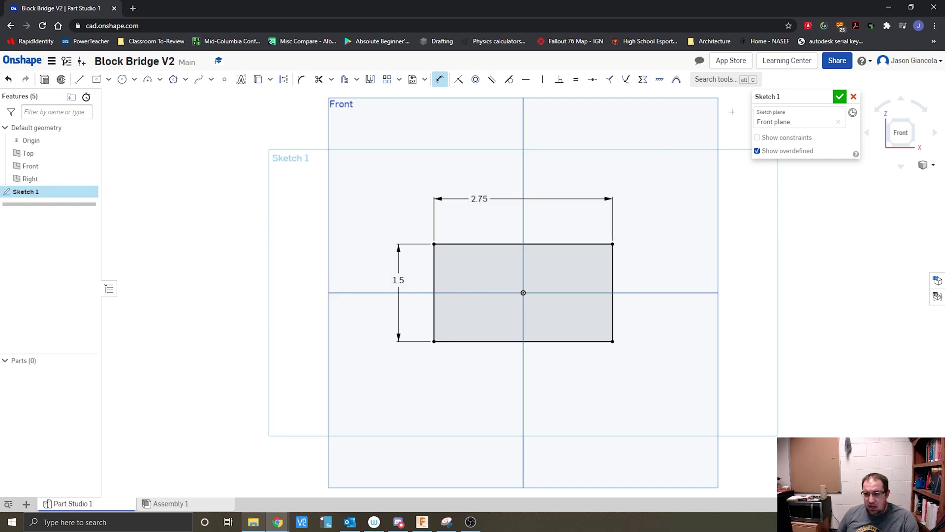
pyautogui.click(839, 97)
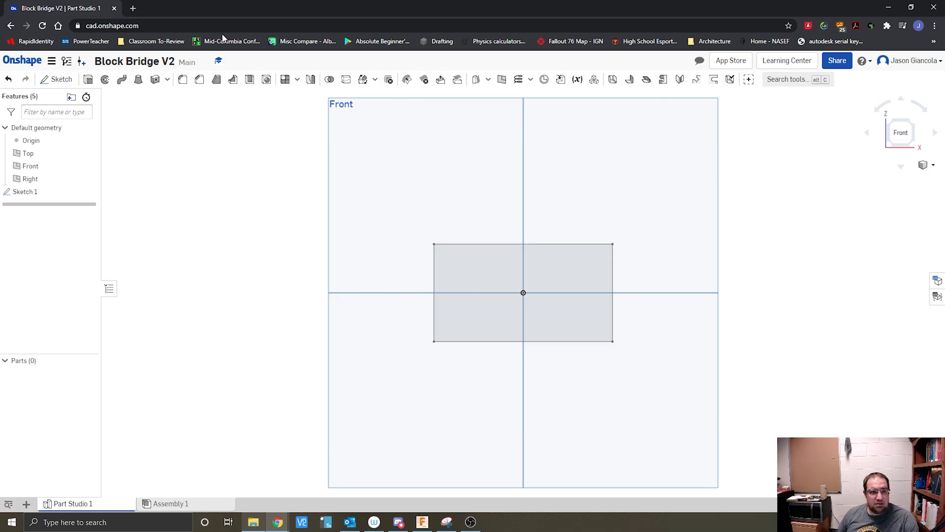
# Extrude the rectangle as a new solid with a blind depth of 1.5 in.
pyautogui.click(88, 79)
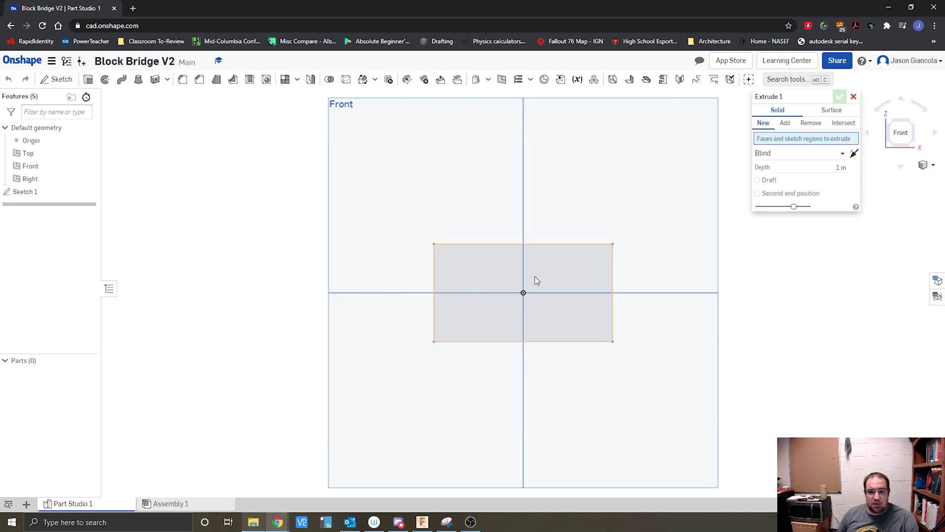
pyautogui.click(560, 255)
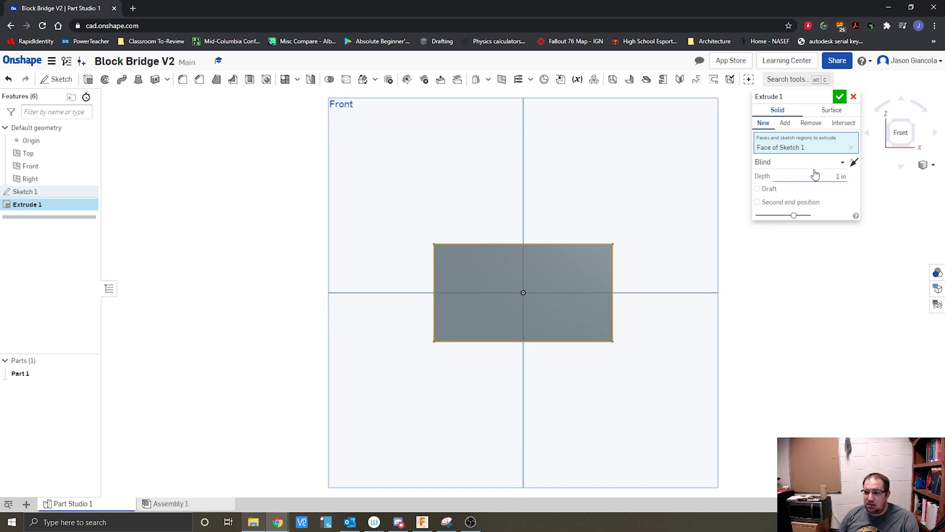
pyautogui.click(837, 177)
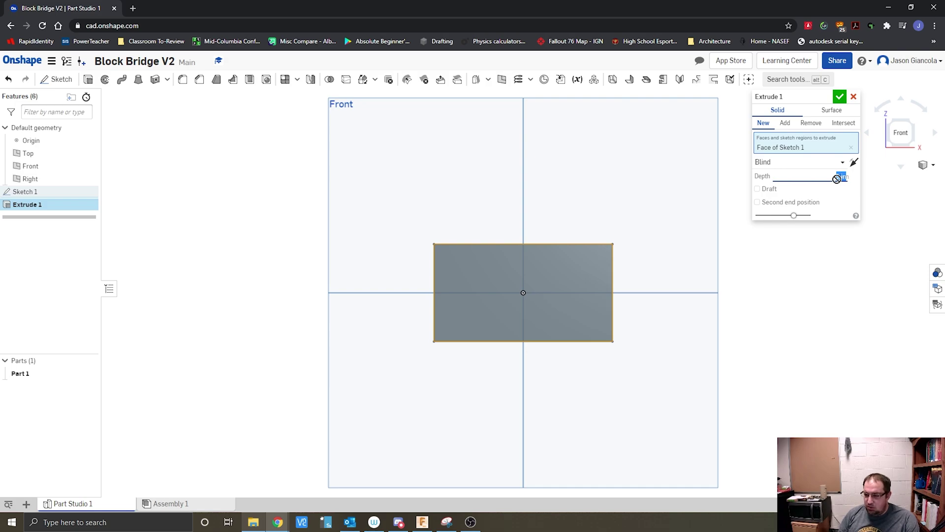
pyautogui.write('1.5')
pyautogui.press('Return')
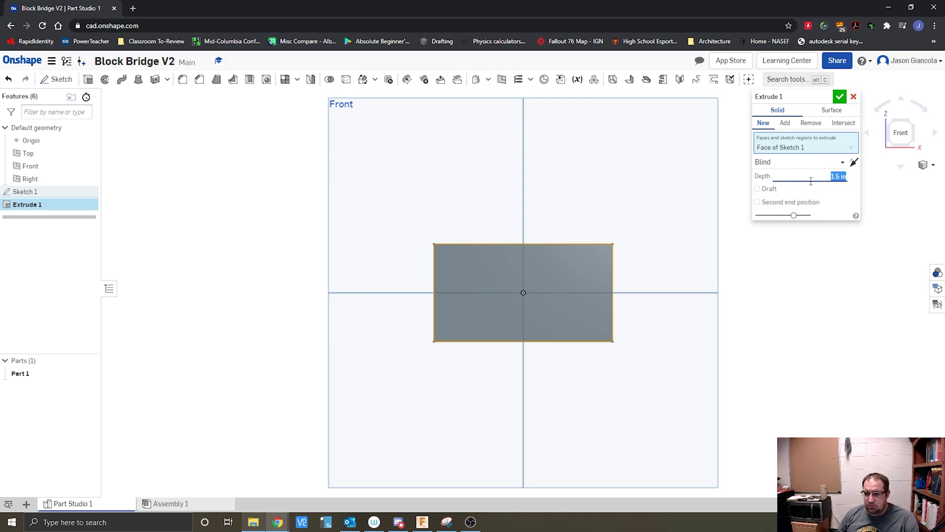
pyautogui.click(840, 97)
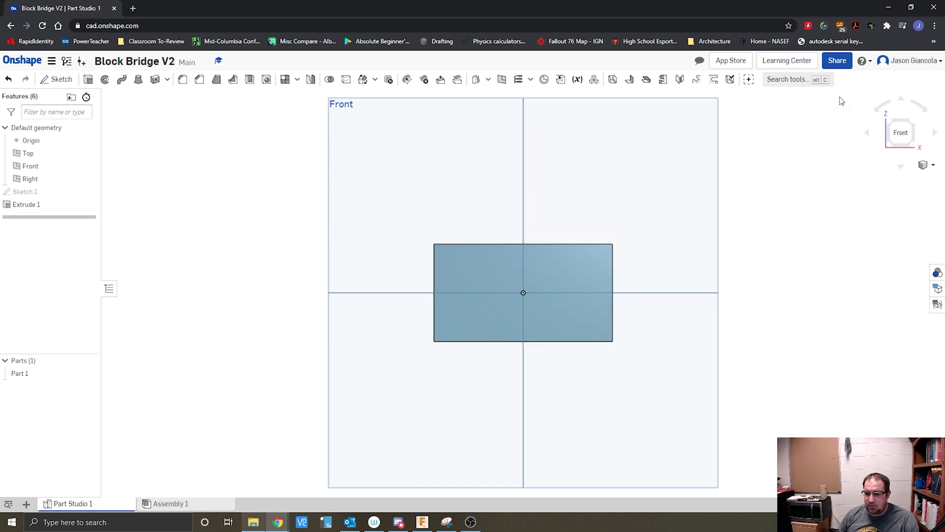
# Hide the Top, Front and Right planes around the block.
pyautogui.click(907, 127)
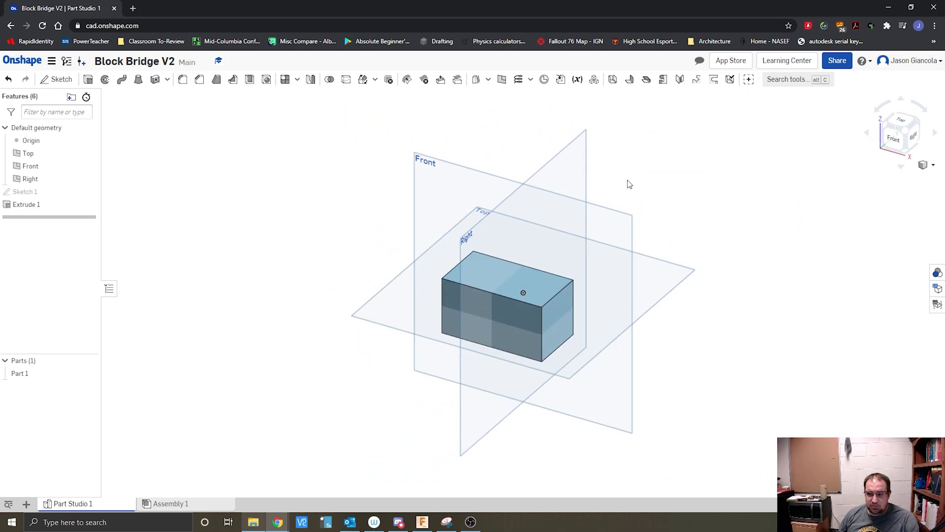
pyautogui.click(88, 155)
pyautogui.click(88, 166)
pyautogui.click(88, 179)
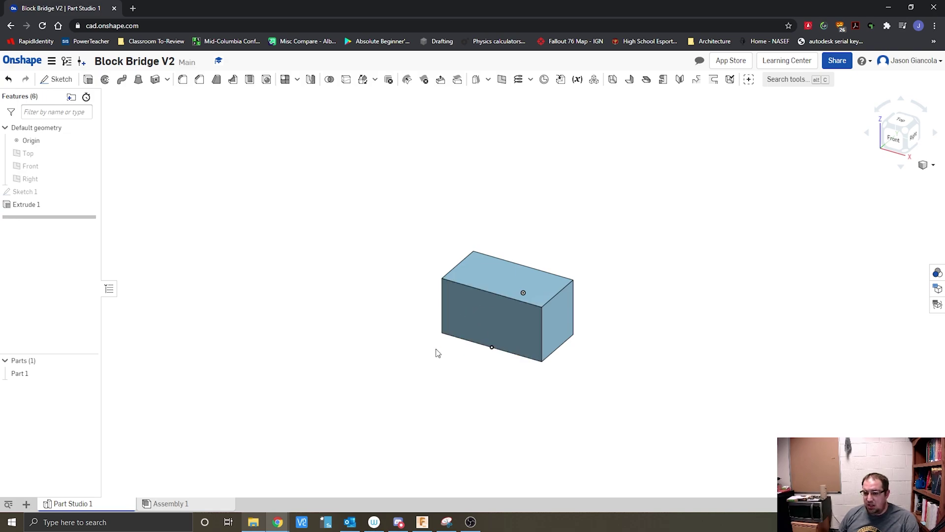
# Start a sketch on the block's front face and draw a circle about 1.81 in in diameter, centred on the bottom edge's midpoint.
pyautogui.click(57, 79)
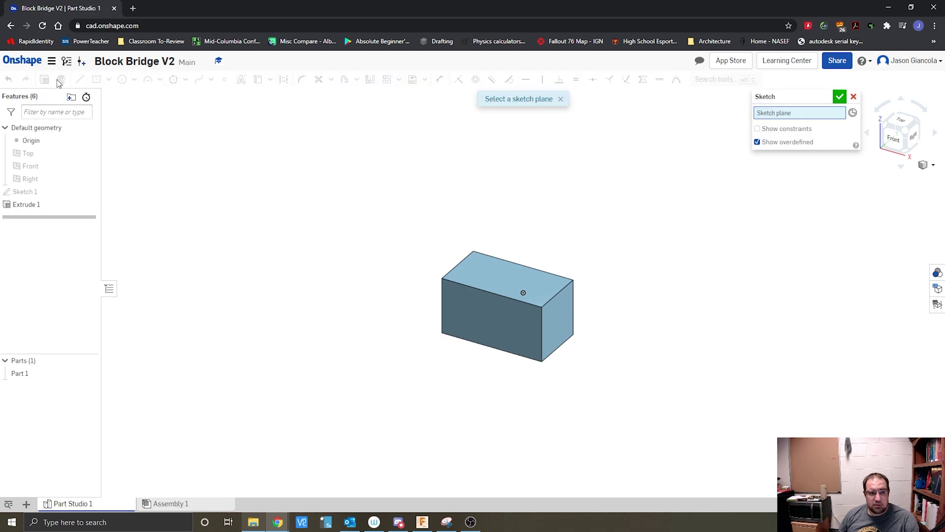
pyautogui.click(492, 316)
pyautogui.click(892, 141)
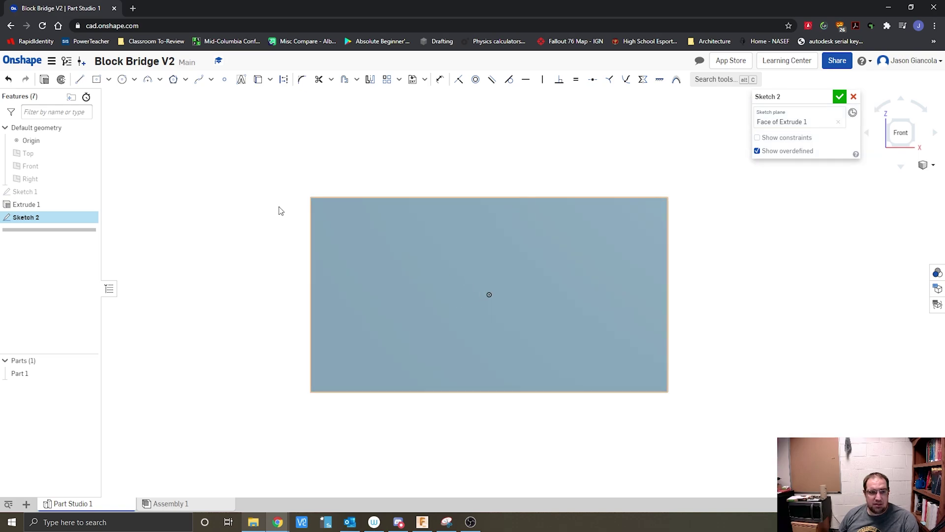
pyautogui.click(122, 79)
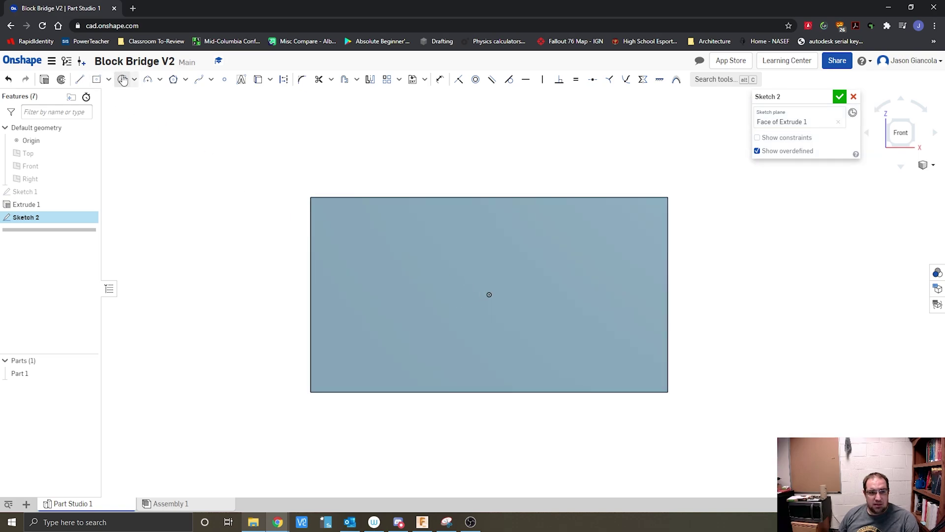
pyautogui.click(489, 392)
pyautogui.click(596, 346)
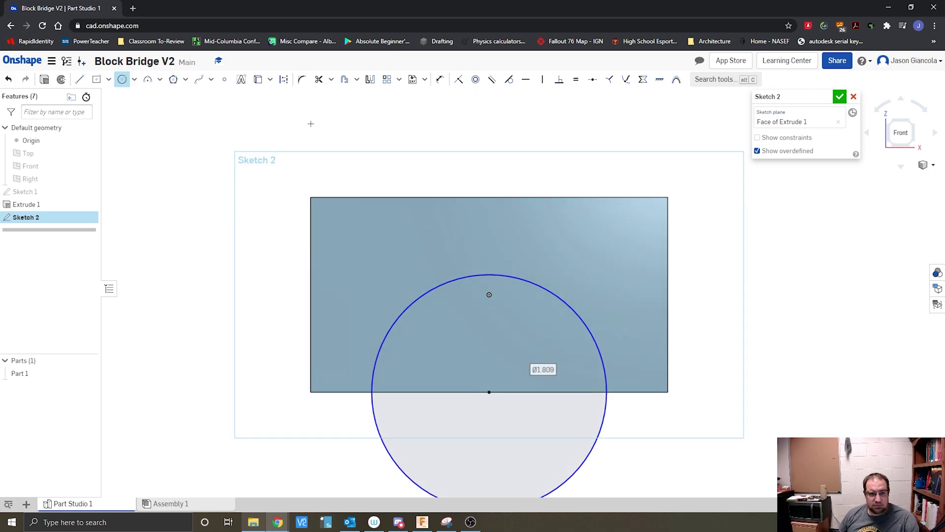
# Dimension the circle's diameter to 2 in and finish the sketch.
pyautogui.click(439, 79)
pyautogui.click(425, 294)
pyautogui.click(293, 257)
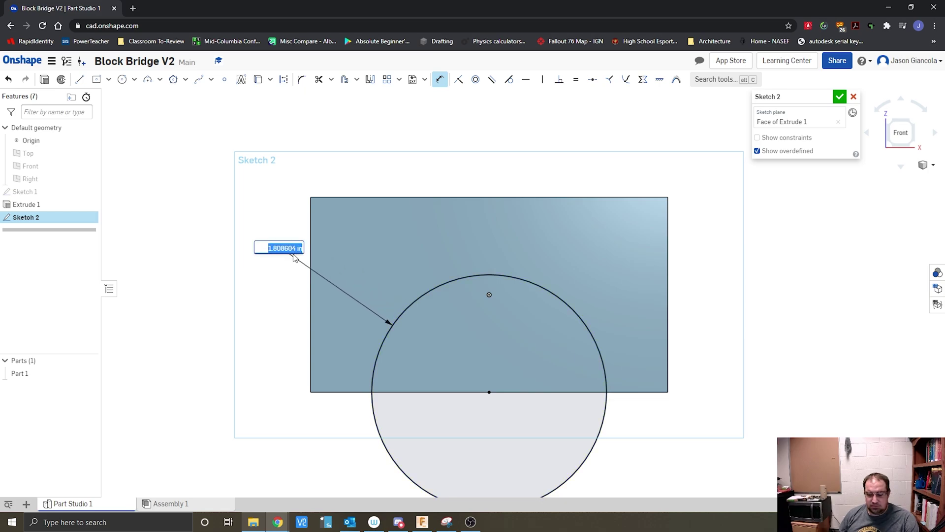
pyautogui.write('2')
pyautogui.press('Return')
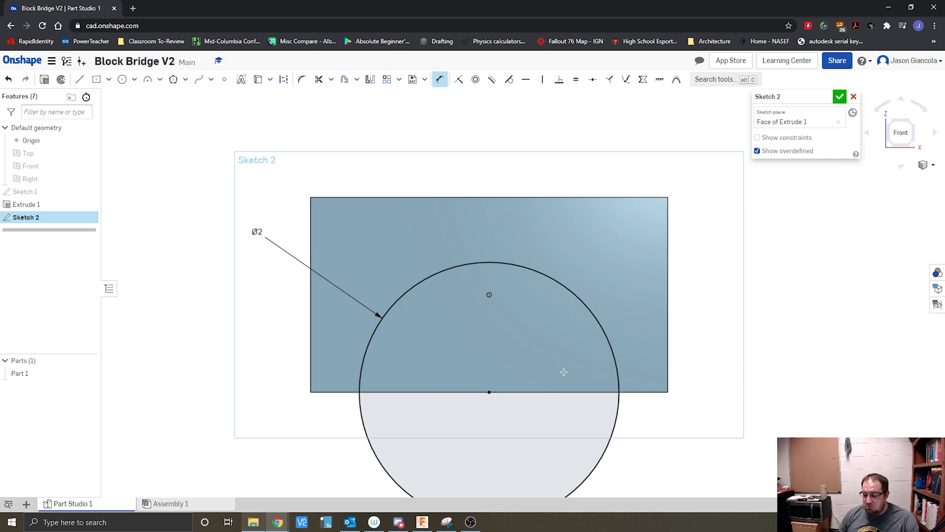
pyautogui.click(840, 97)
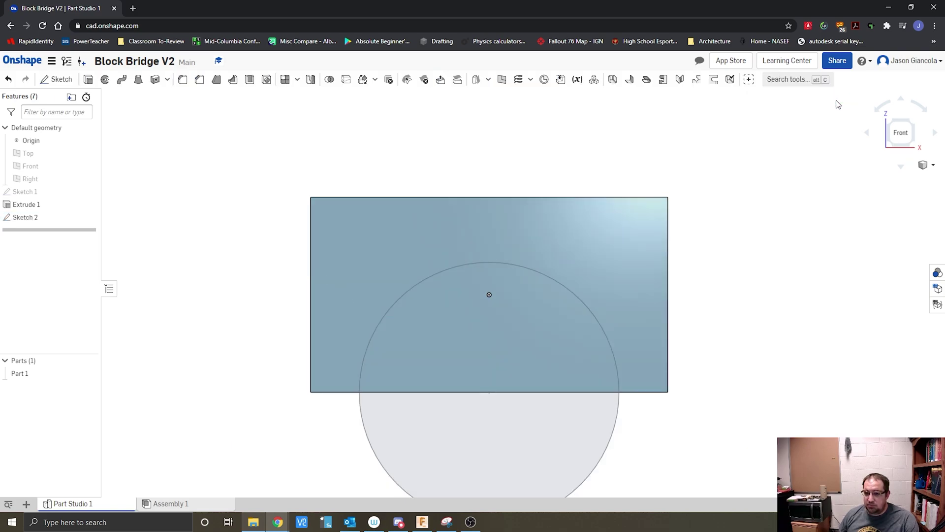
# Cut the upper half of the circle out of the block with a Remove extrude set to Through all.
pyautogui.click(89, 80)
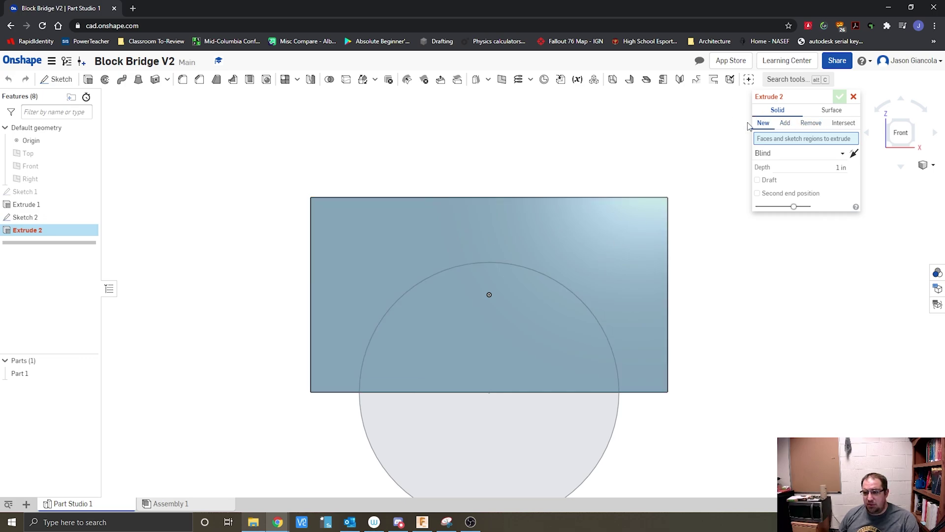
pyautogui.click(811, 124)
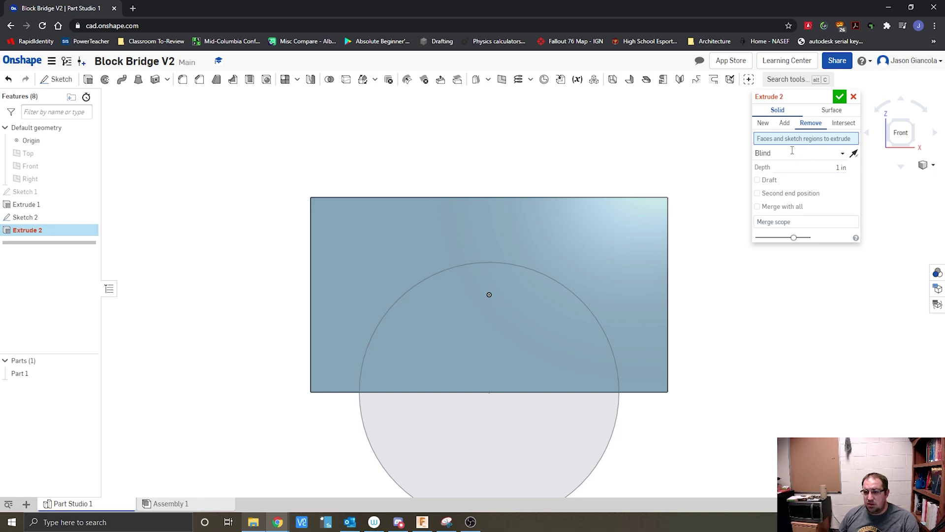
pyautogui.click(503, 323)
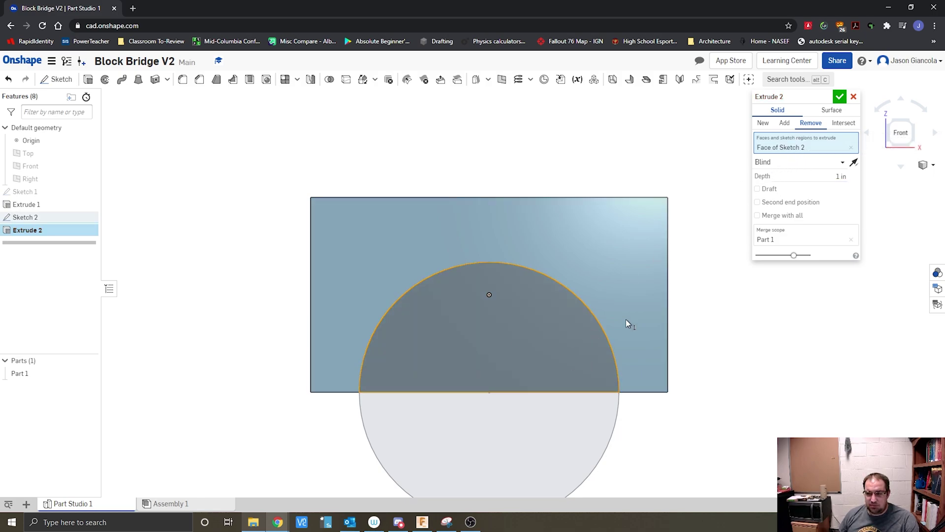
pyautogui.click(842, 163)
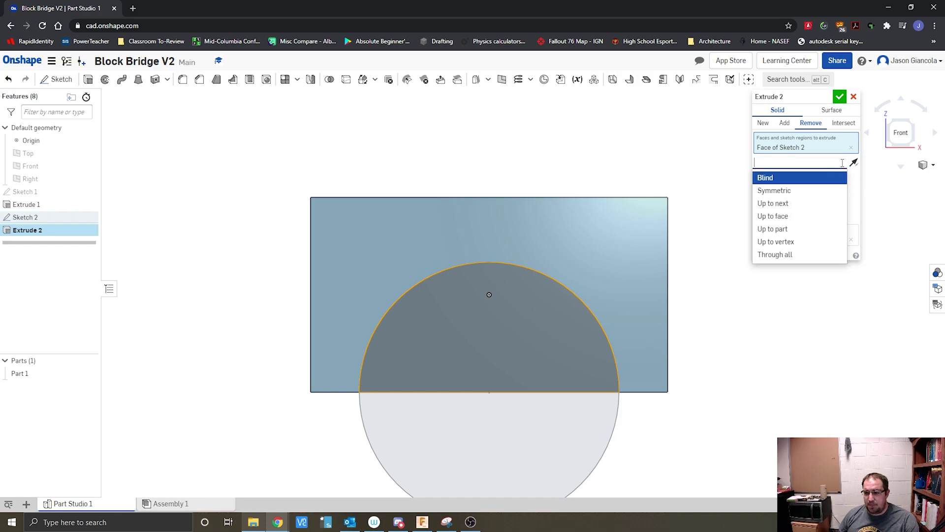
pyautogui.click(788, 256)
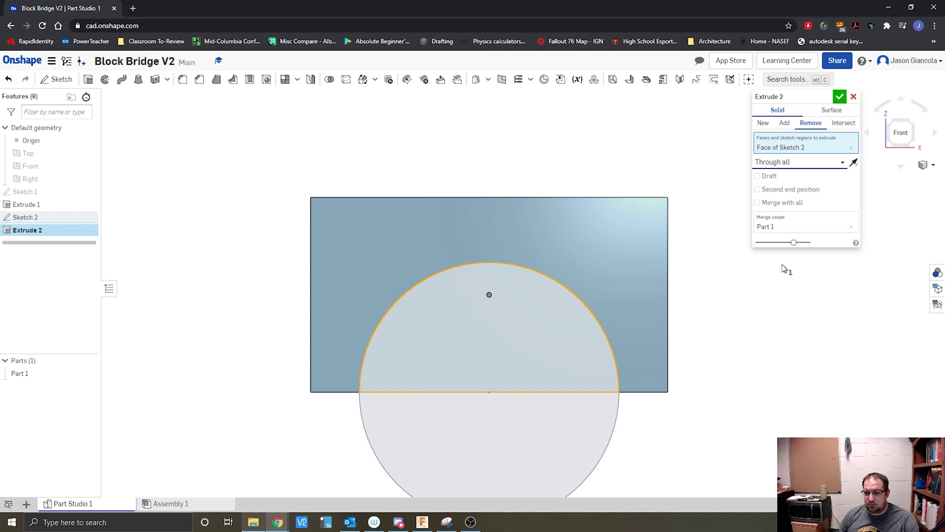
pyautogui.click(913, 122)
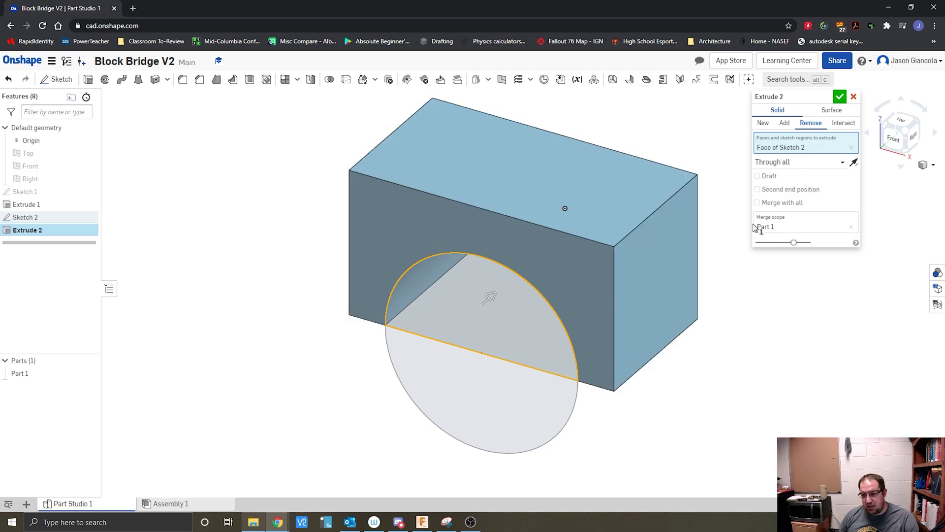
pyautogui.click(840, 96)
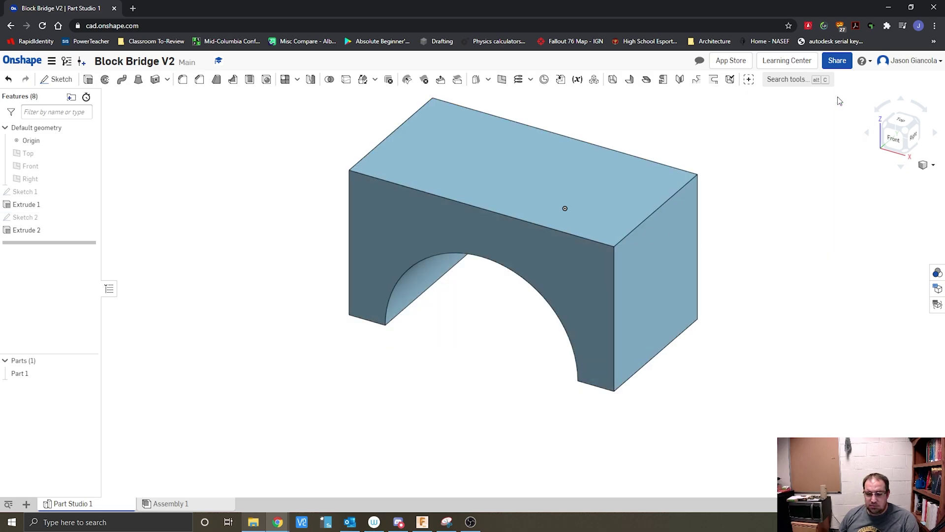
# Download a Letter landscape print image of the whole arched block in the isometric view.
pyautogui.scroll(3, 474, 333)
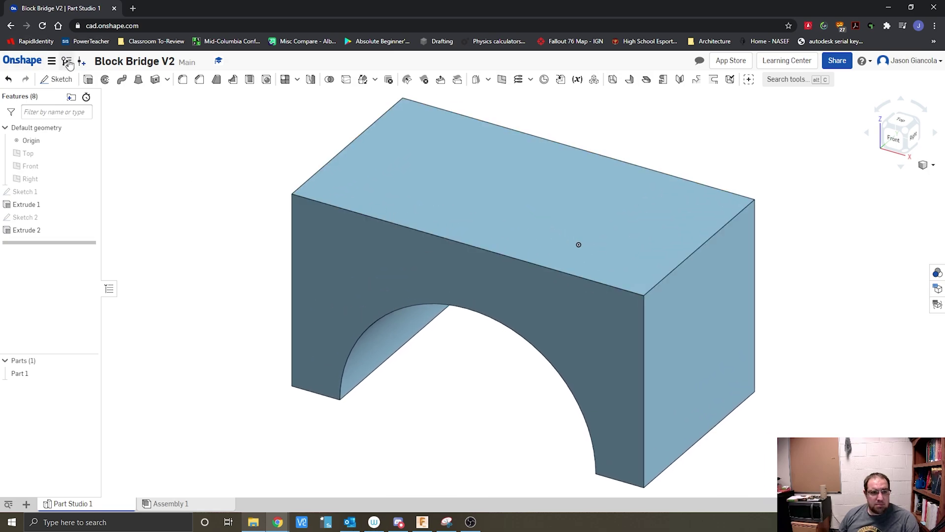
pyautogui.click(51, 61)
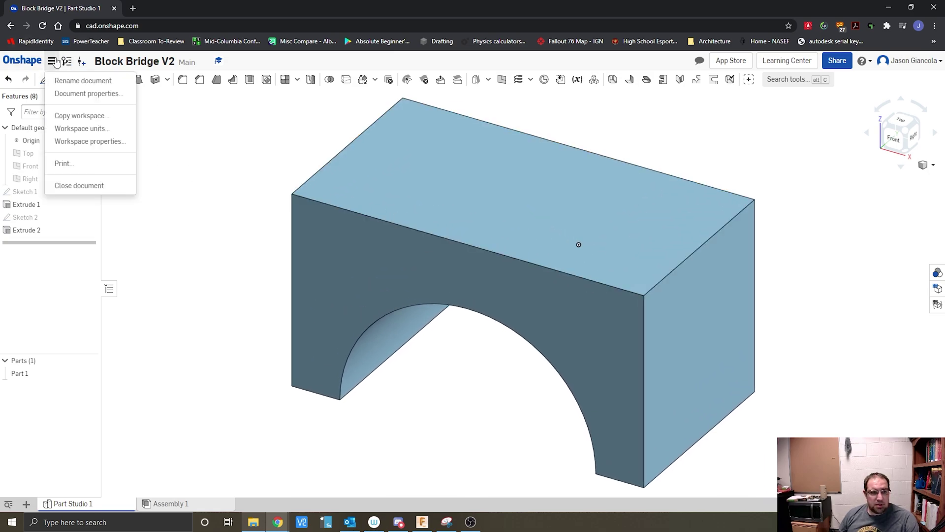
pyautogui.click(74, 165)
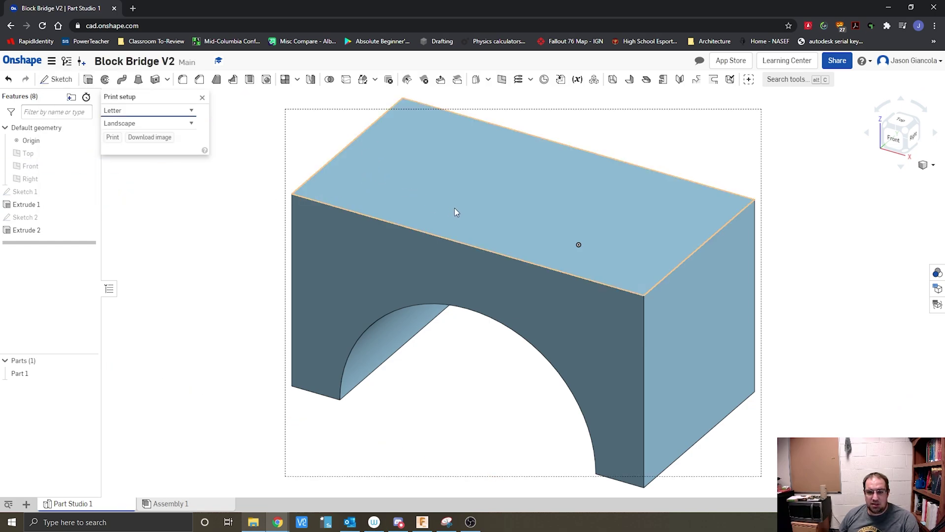
pyautogui.scroll(-3, 454, 208)
pyautogui.moveTo(479, 220); pyautogui.dragTo(486, 229, button='middle')
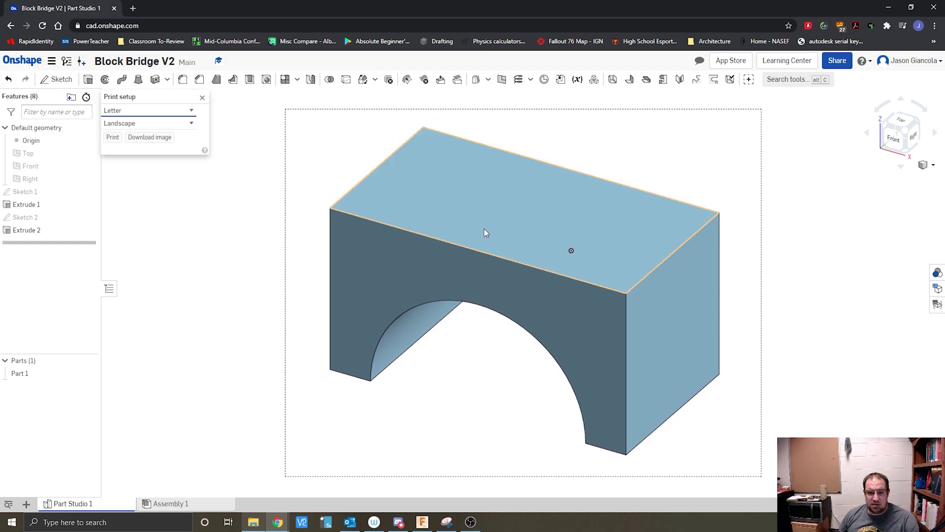
pyautogui.click(154, 139)
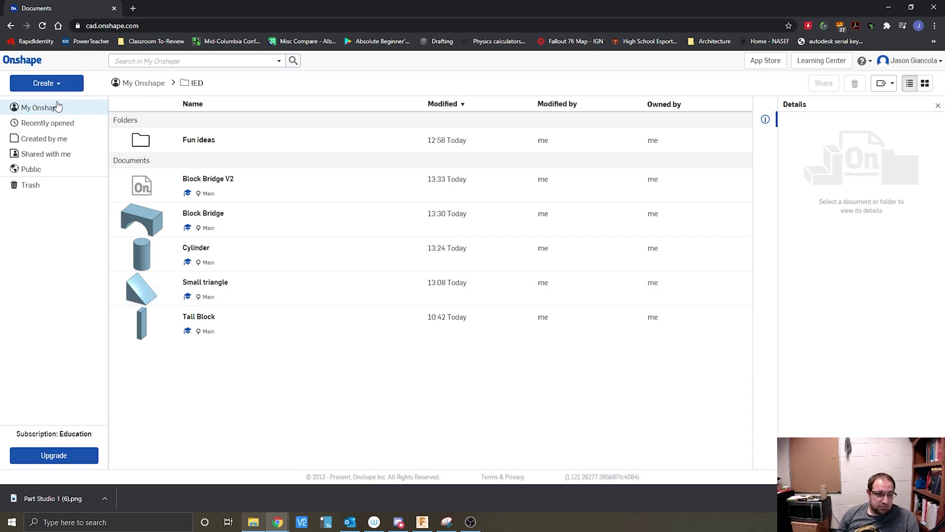
# Create a new document named "Half Moon" in the IED folder.
pyautogui.click(52, 84)
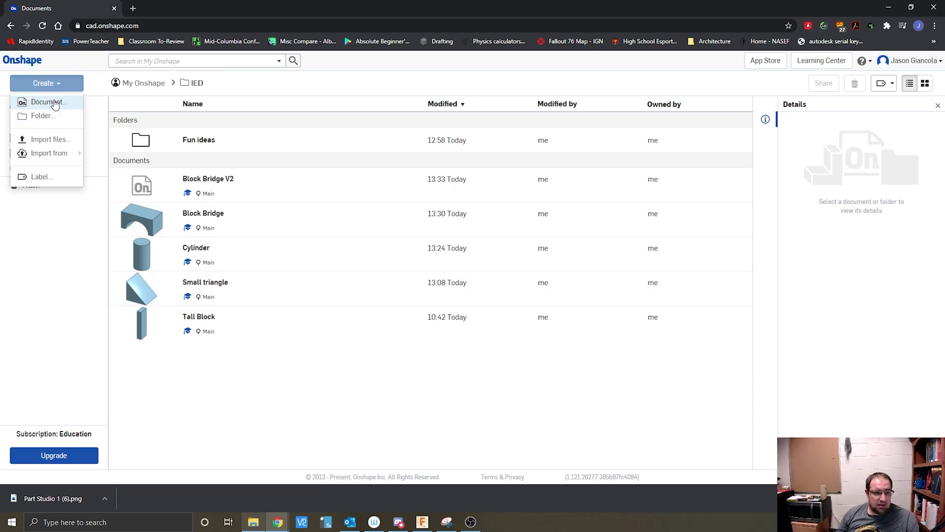
pyautogui.click(46, 102)
pyautogui.write('Hal')
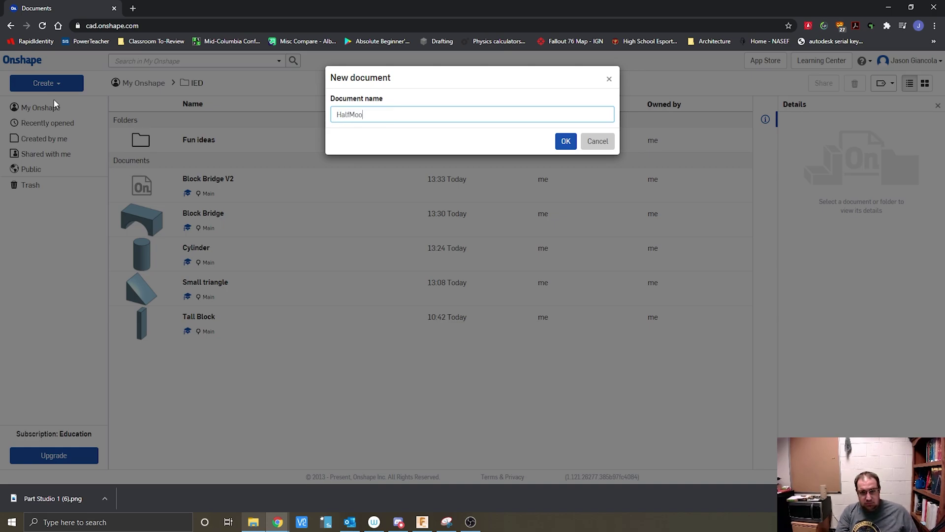
pyautogui.write('f Moon')
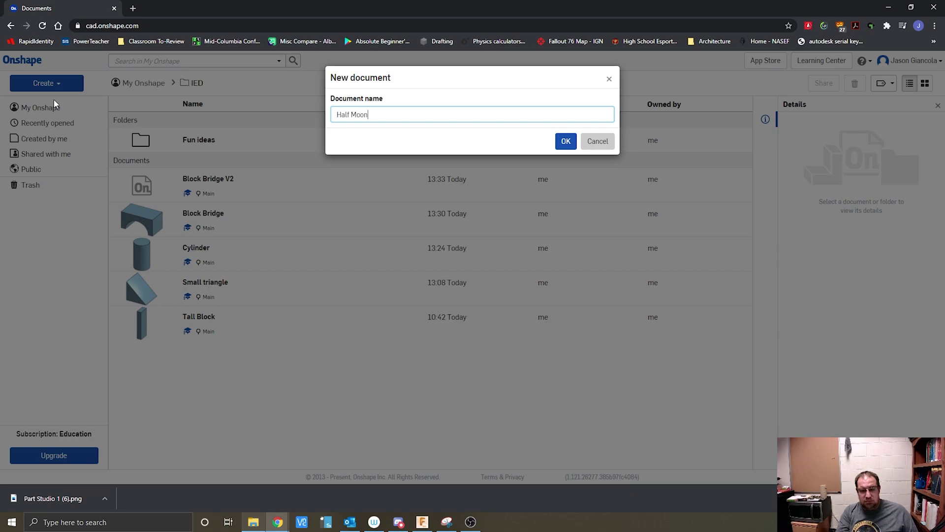
pyautogui.press('Return')
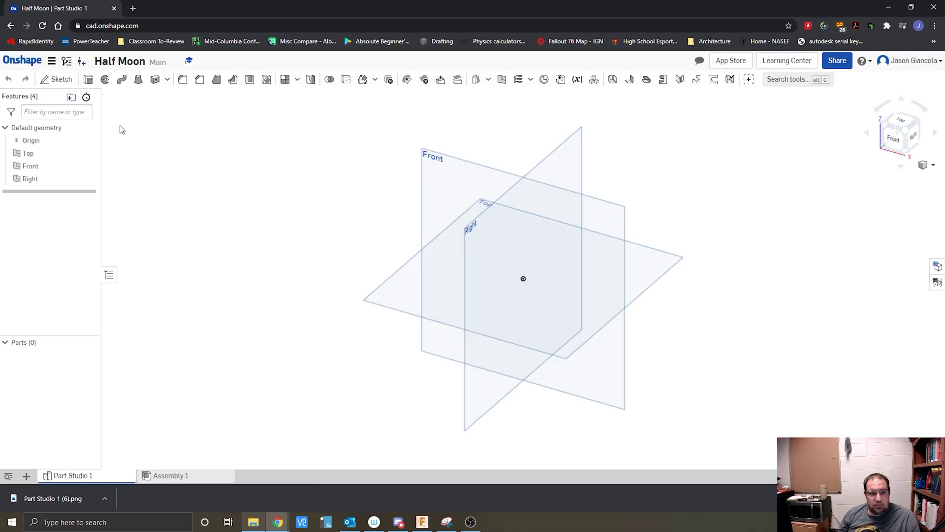
# Start a sketch on the Front plane and draw a circle about 2.38 in in diameter, centred on the origin.
pyautogui.click(62, 80)
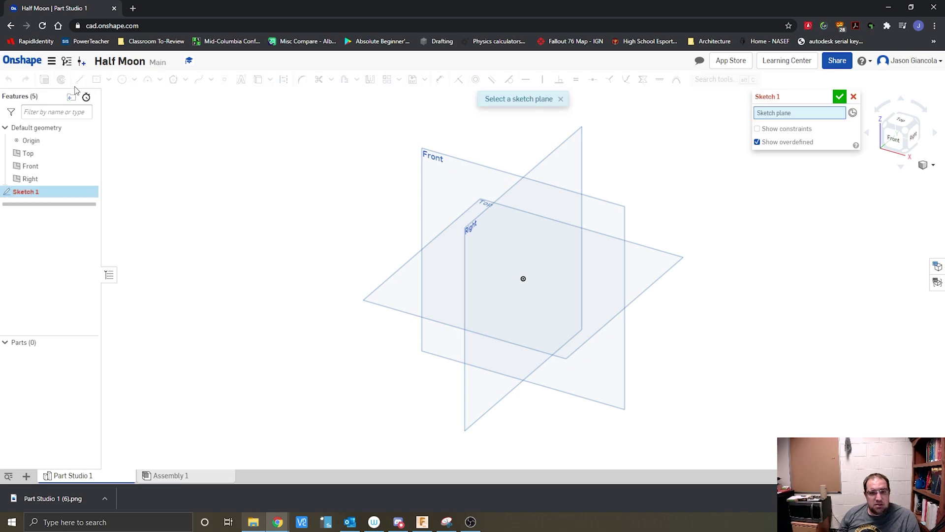
pyautogui.click(435, 165)
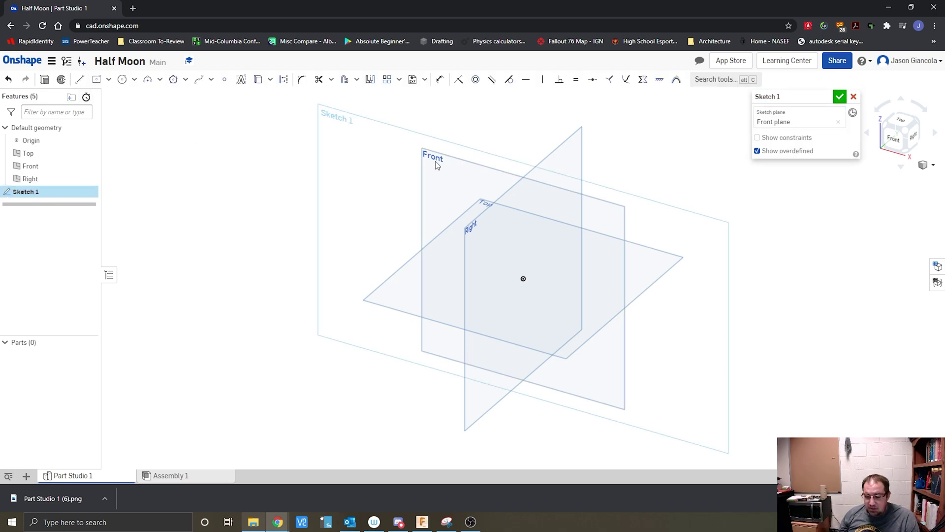
pyautogui.click(892, 145)
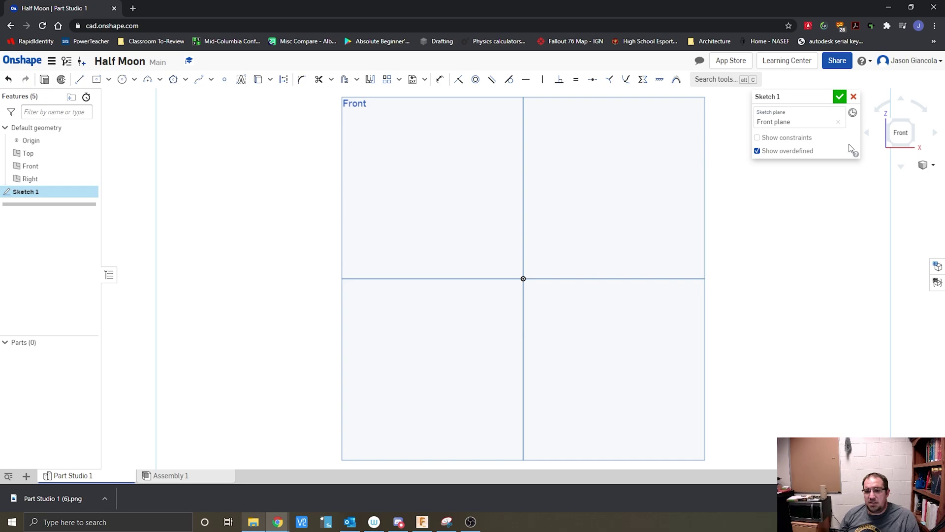
pyautogui.click(122, 79)
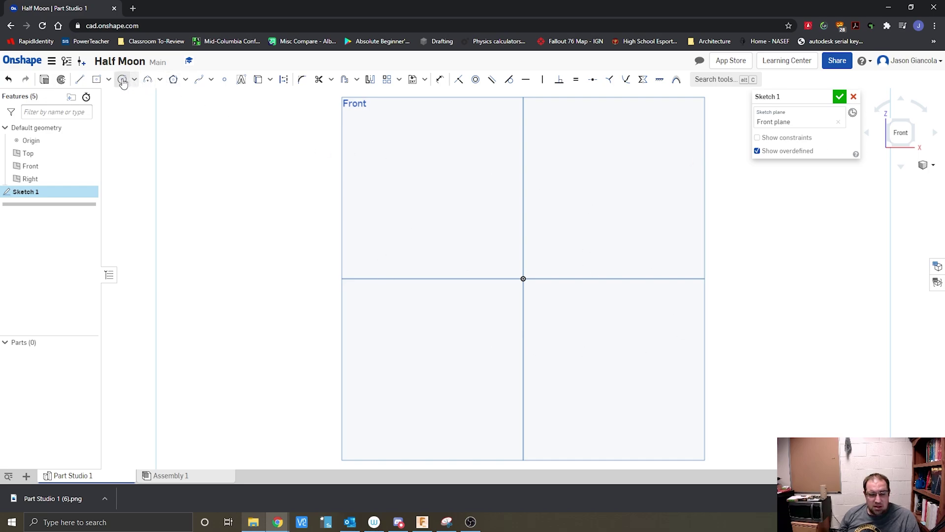
pyautogui.click(523, 279)
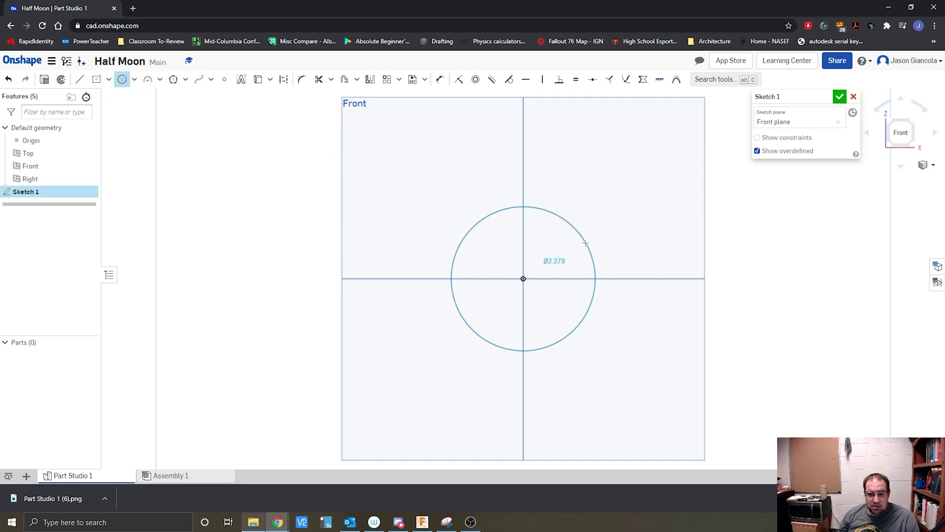
pyautogui.click(585, 243)
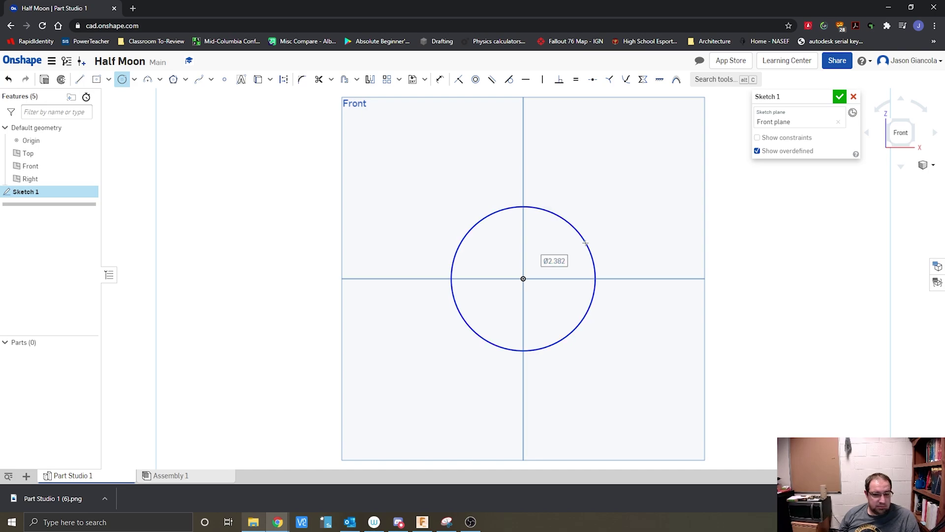
# Dimension the origin-centred circle's diameter to 2 in.
pyautogui.click(440, 79)
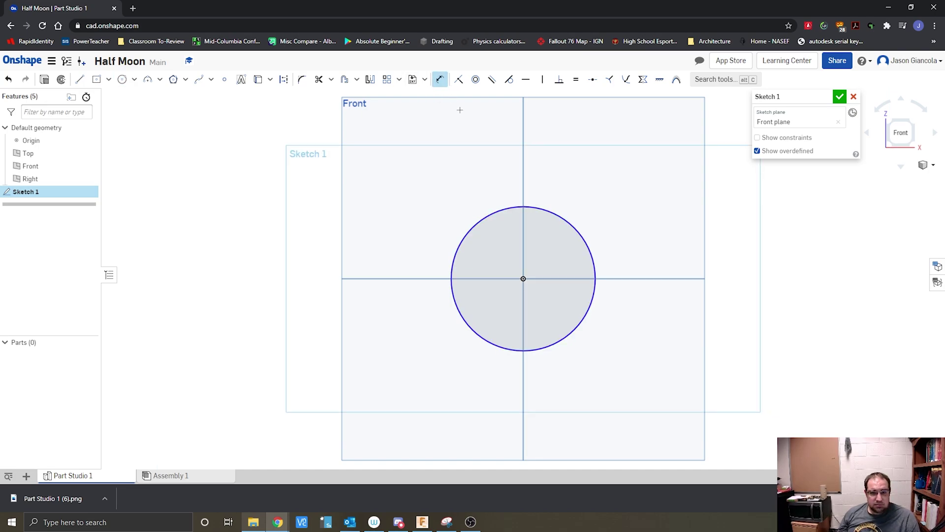
pyautogui.click(581, 226)
pyautogui.click(614, 195)
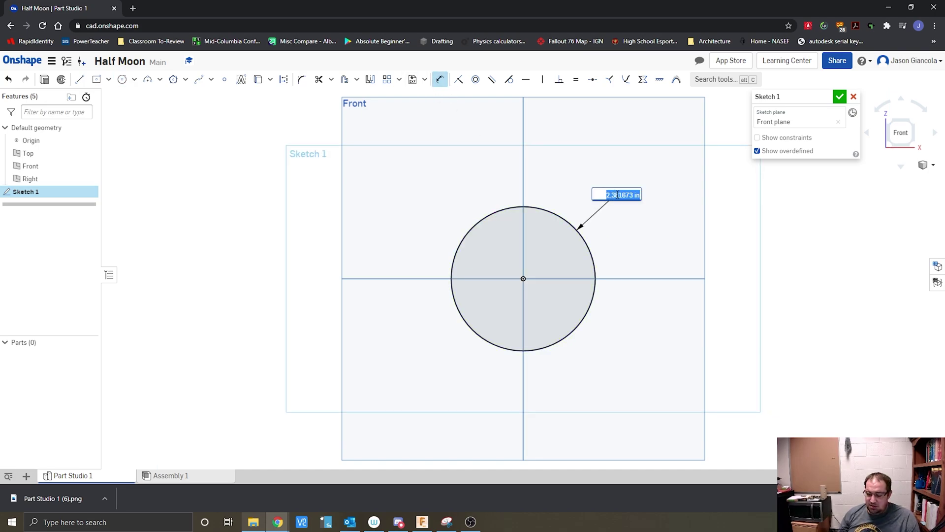
pyautogui.write('2')
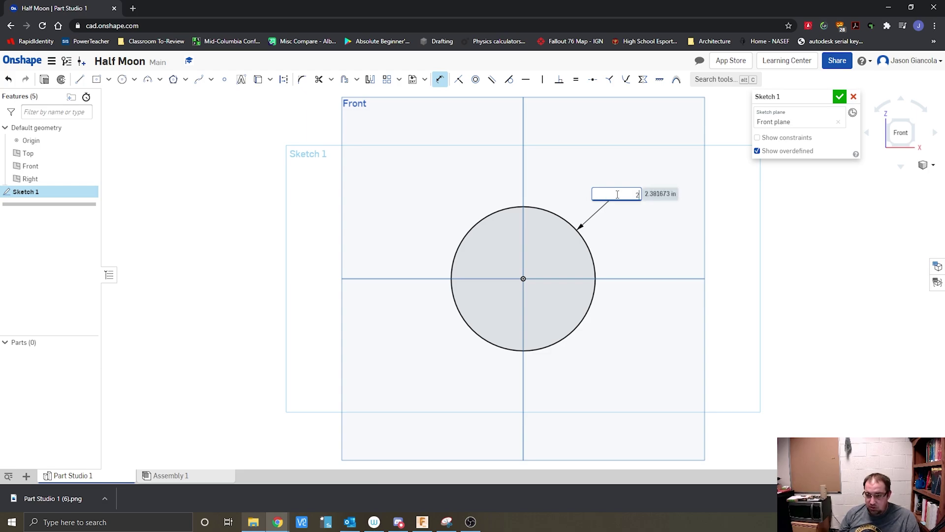
pyautogui.press('Return')
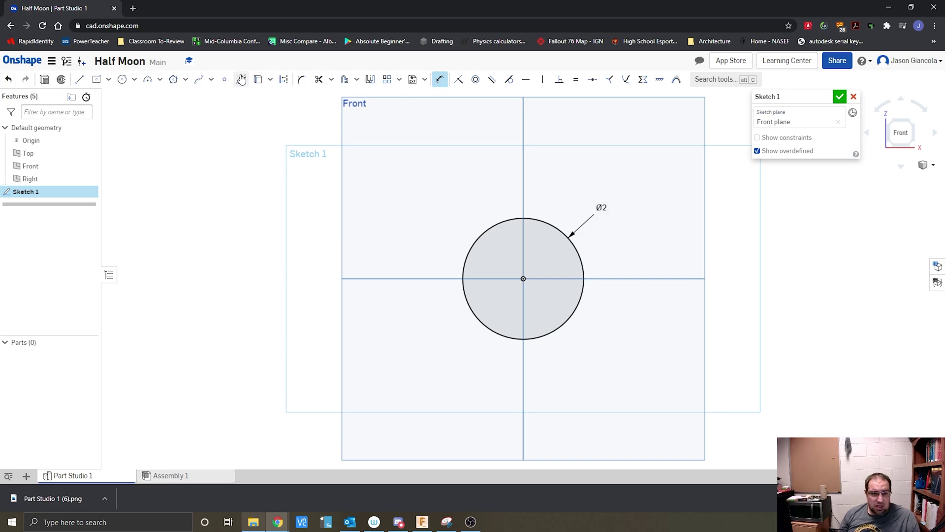
# Draw a horizontal line through the origin across the circle's full 2 in diameter, joining its two opposite sides.
pyautogui.click(79, 80)
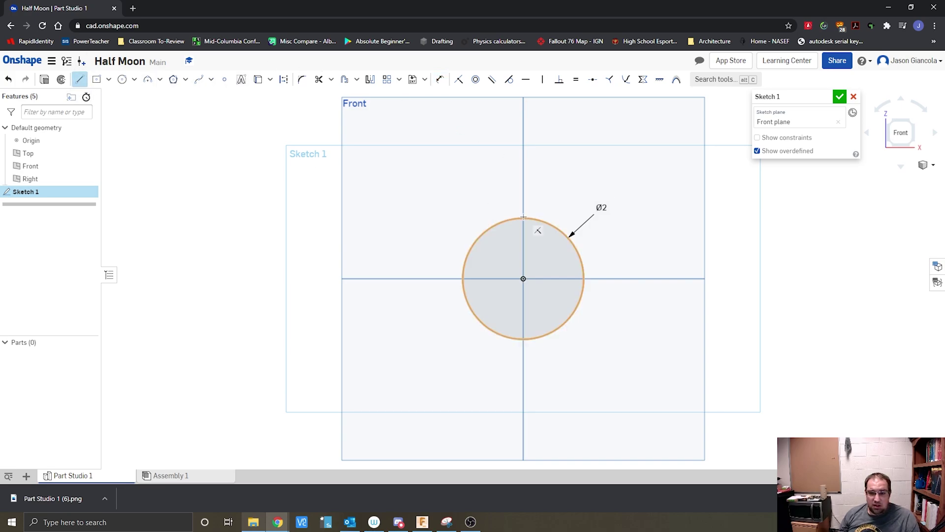
pyautogui.click(463, 279)
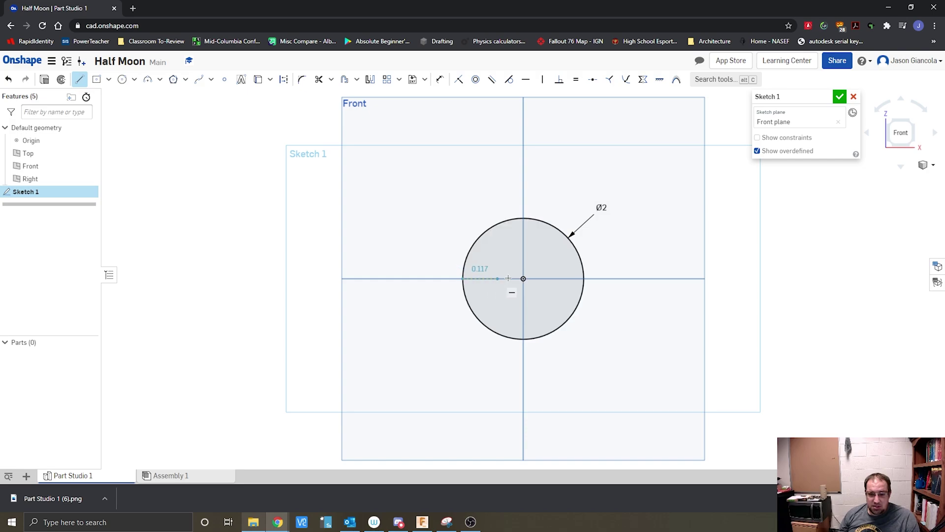
pyautogui.click(584, 278)
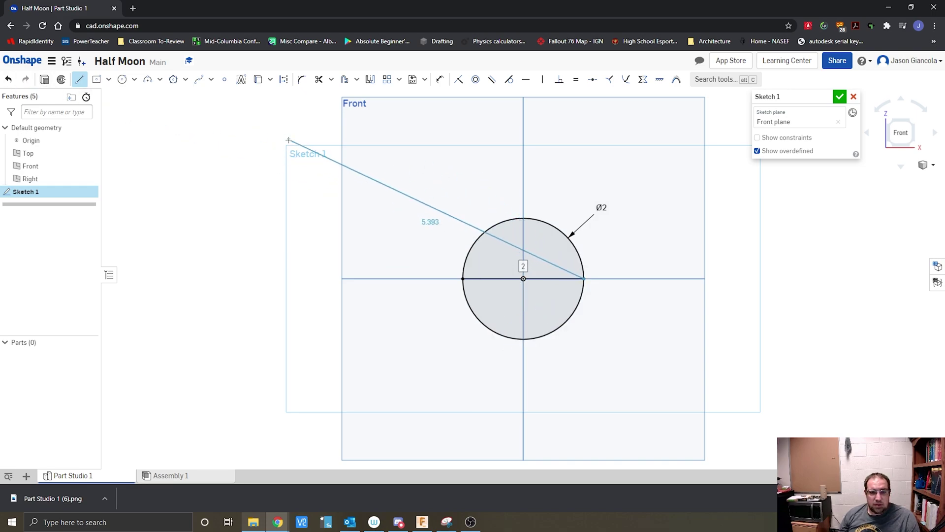
pyautogui.press('Escape')
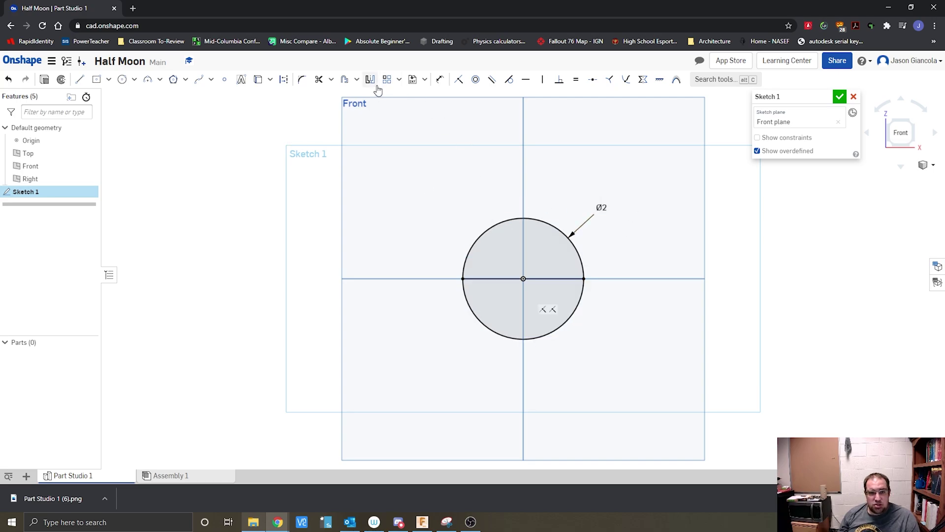
# Try trimming away the circle's arc below the horizontal line, and undo the trim.
pyautogui.click(320, 80)
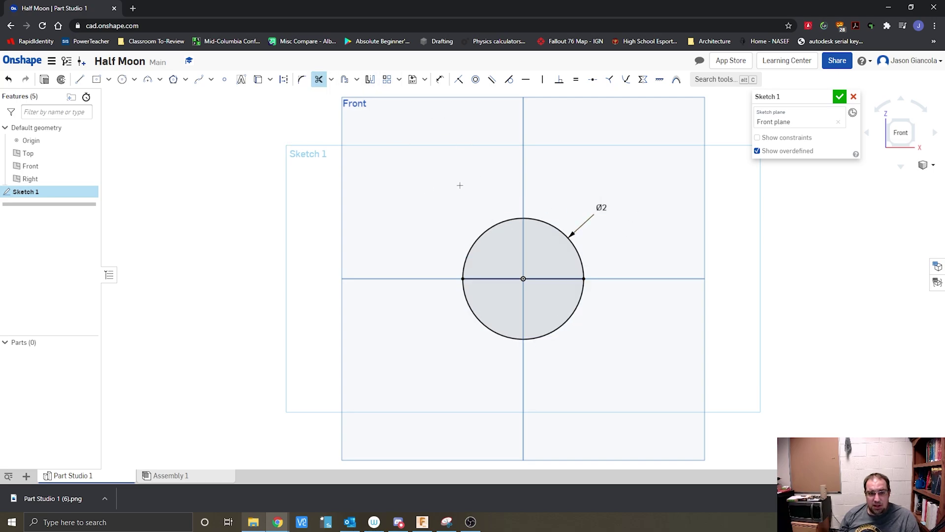
pyautogui.click(579, 307)
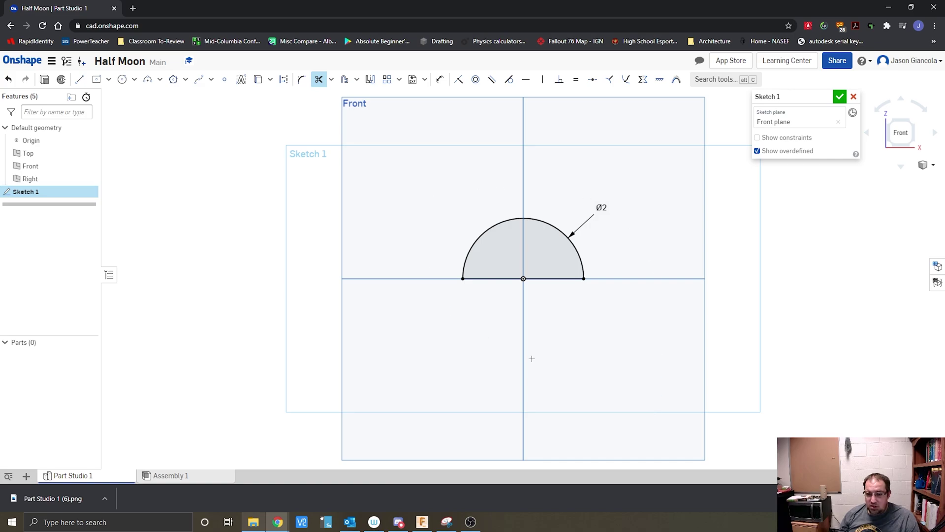
pyautogui.press('Escape')
pyautogui.hotkey('ctrl', 'z')
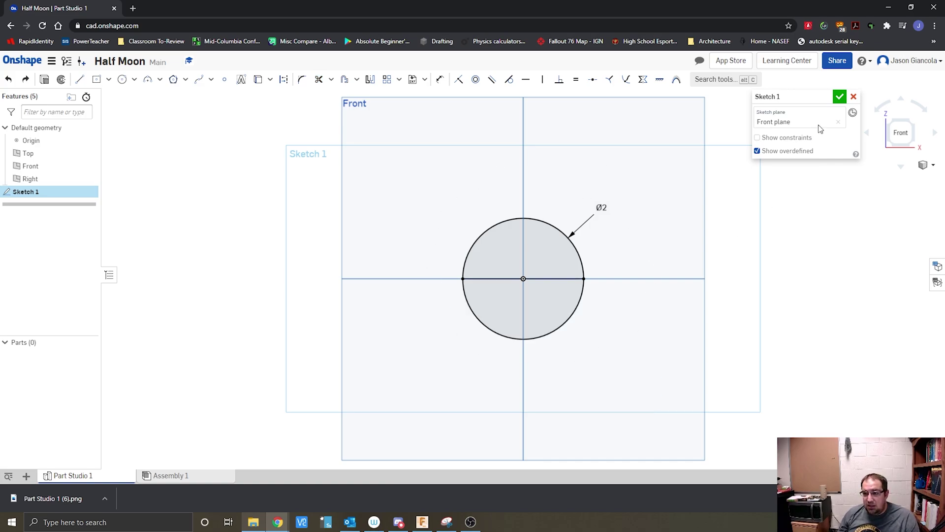
# Finish the sketch and extrude only the upper half of the circle as a new solid with a blind depth of 1.5 in.
pyautogui.click(839, 98)
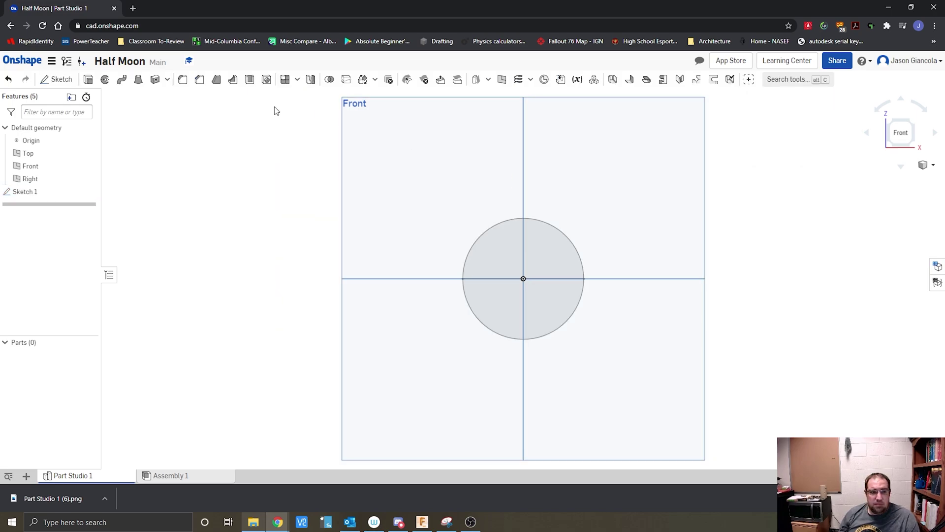
pyautogui.click(88, 80)
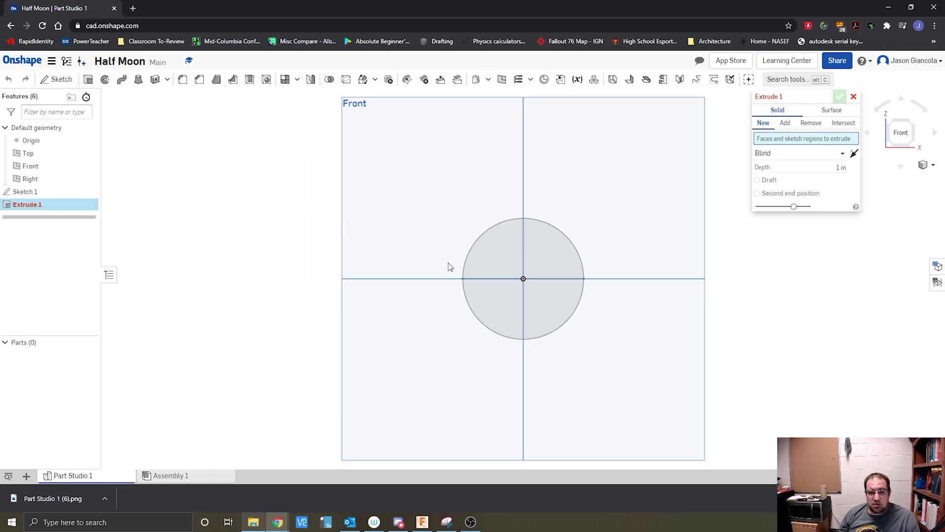
pyautogui.click(501, 257)
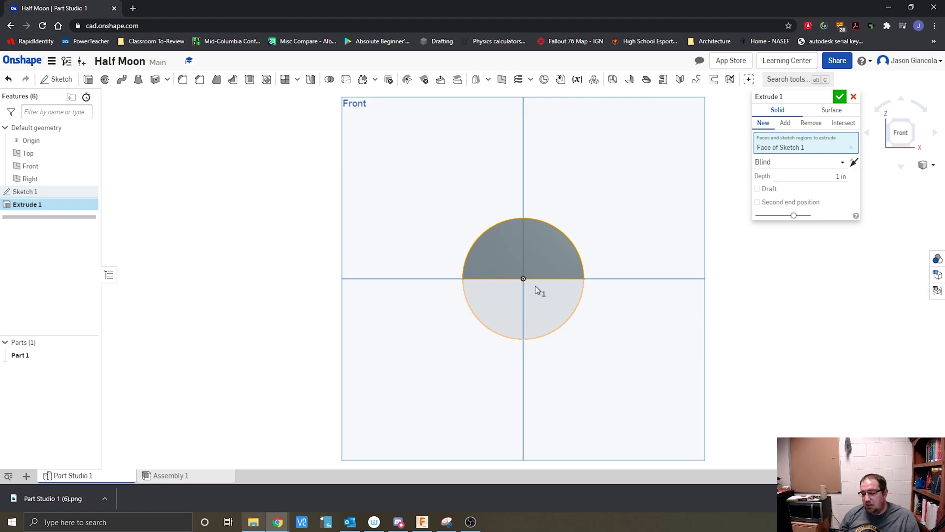
pyautogui.click(834, 175)
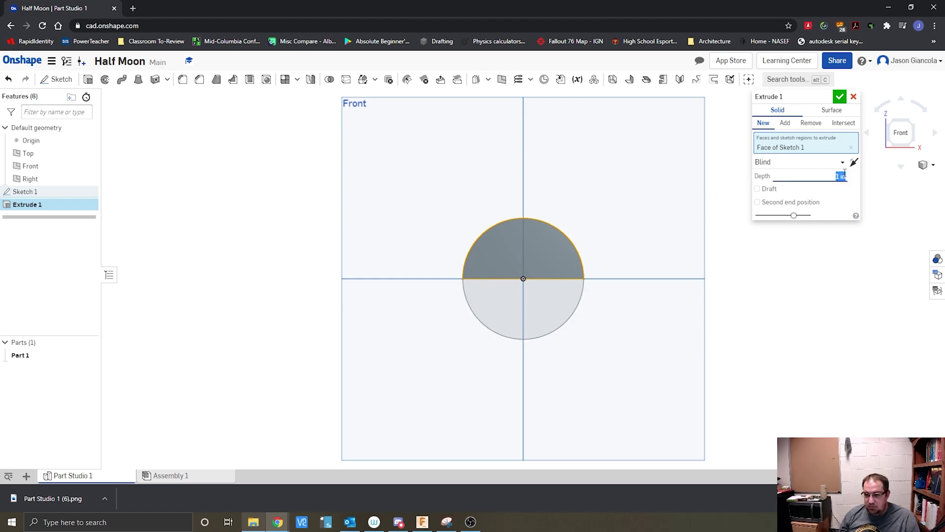
pyautogui.write('1.5')
pyautogui.press('Return')
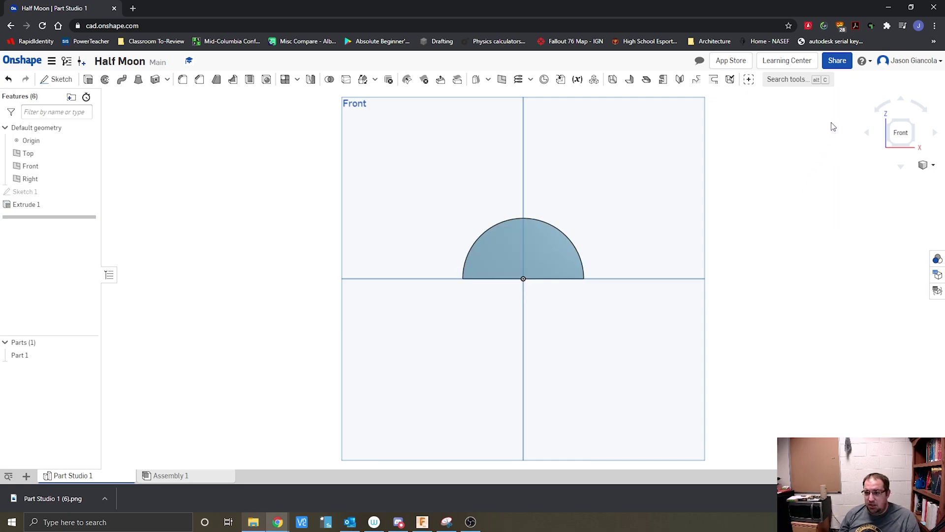
# Show the half moon in the isometric view and hide the Top, Front and Right planes.
pyautogui.click(912, 127)
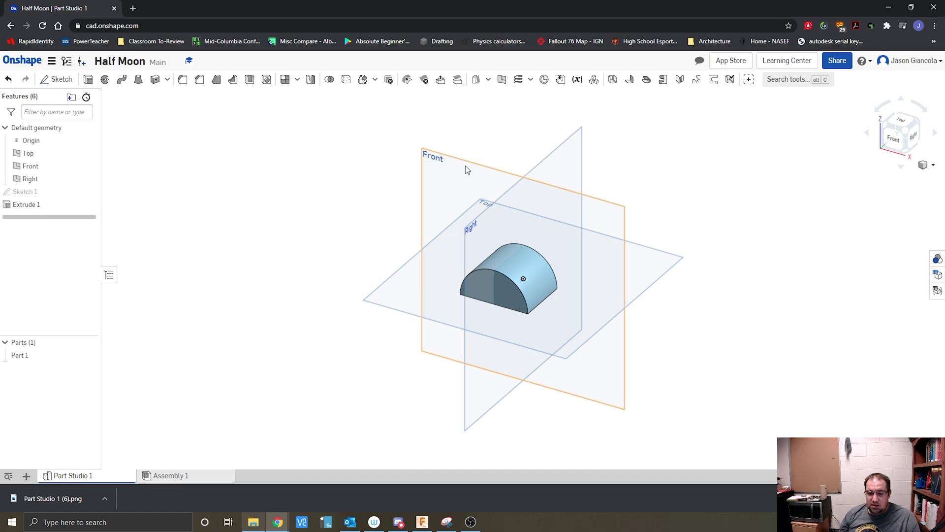
pyautogui.click(89, 154)
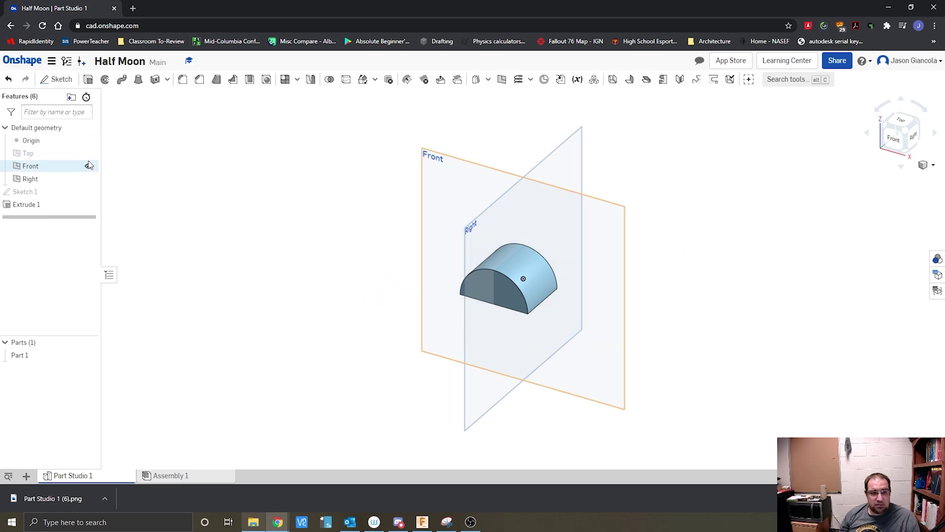
pyautogui.click(88, 165)
pyautogui.click(89, 179)
# Download a Letter landscape print image of the half moon, enlarged to fill most of the print frame.
pyautogui.click(52, 60)
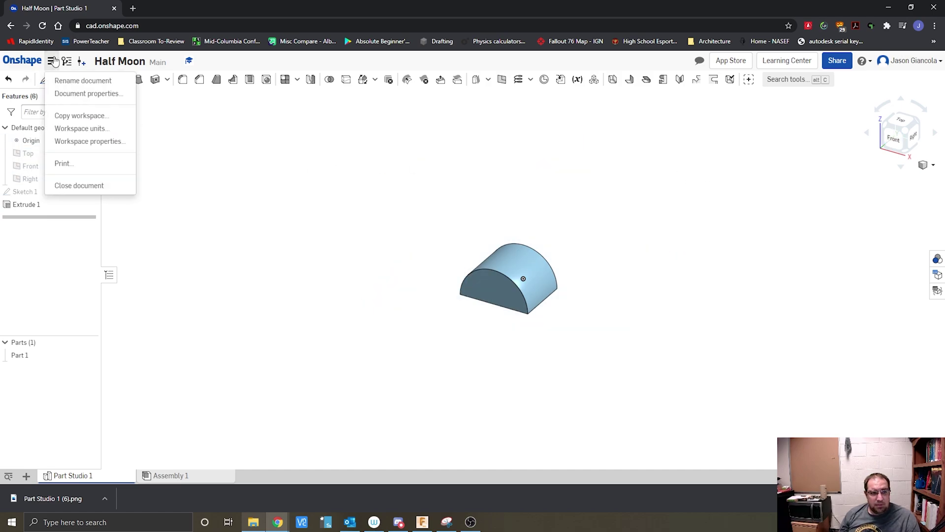
pyautogui.click(77, 164)
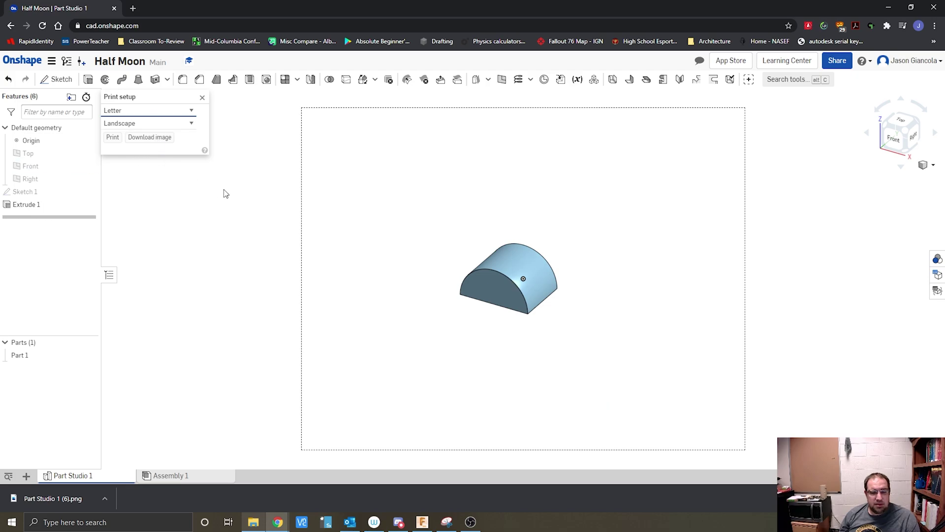
pyautogui.click(164, 124)
pyautogui.click(148, 133)
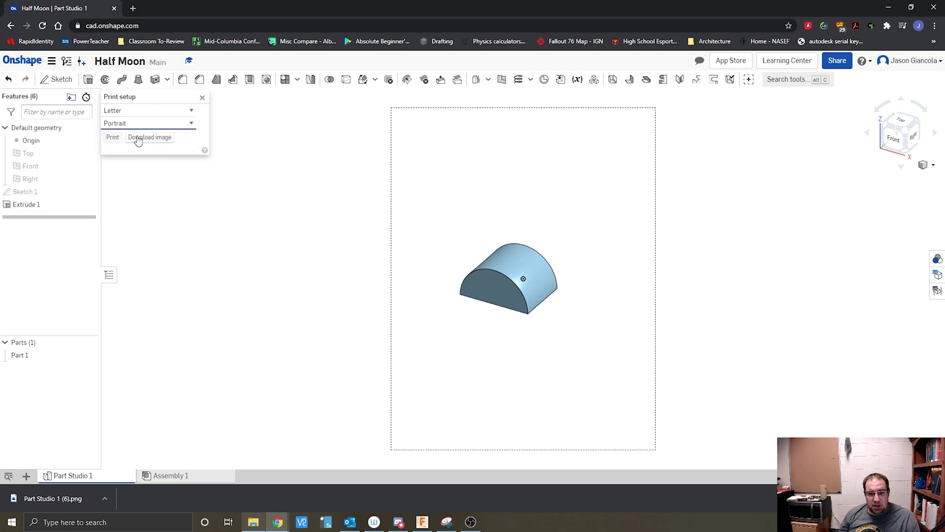
pyautogui.click(155, 129)
pyautogui.click(147, 143)
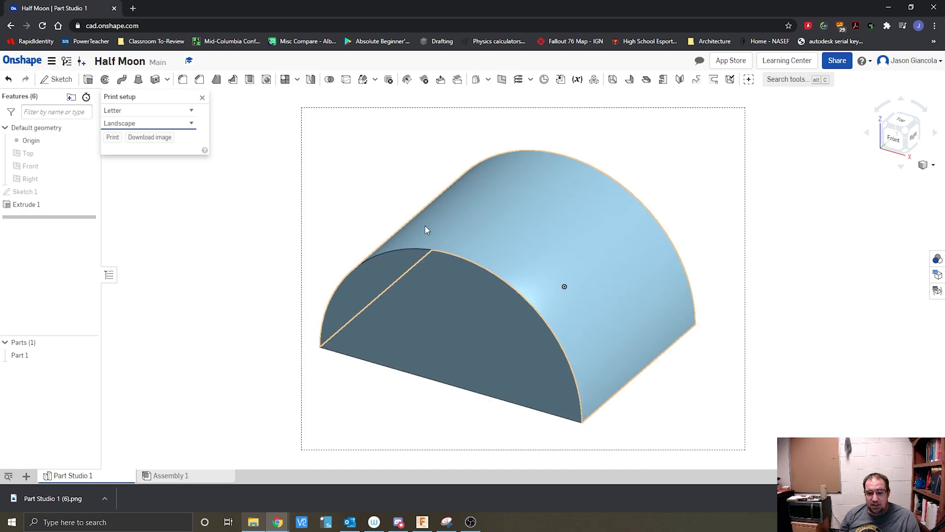
pyautogui.click(150, 137)
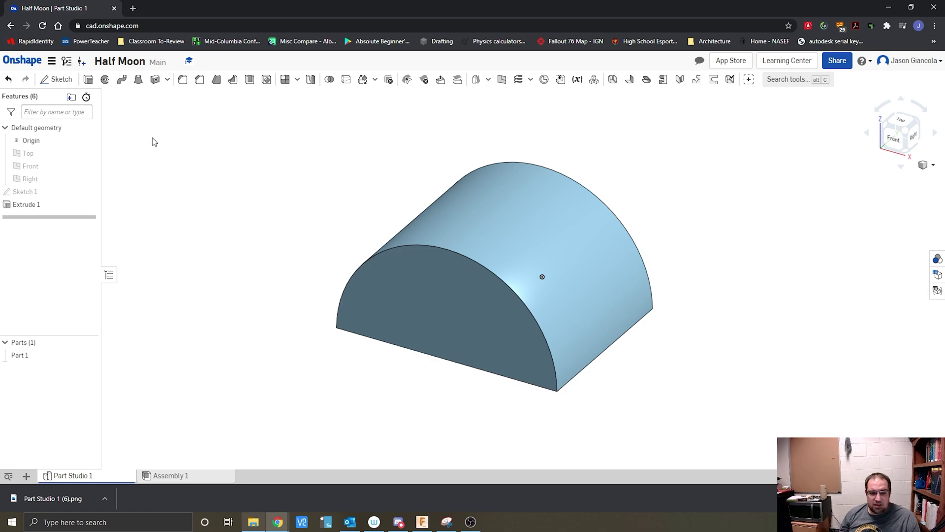